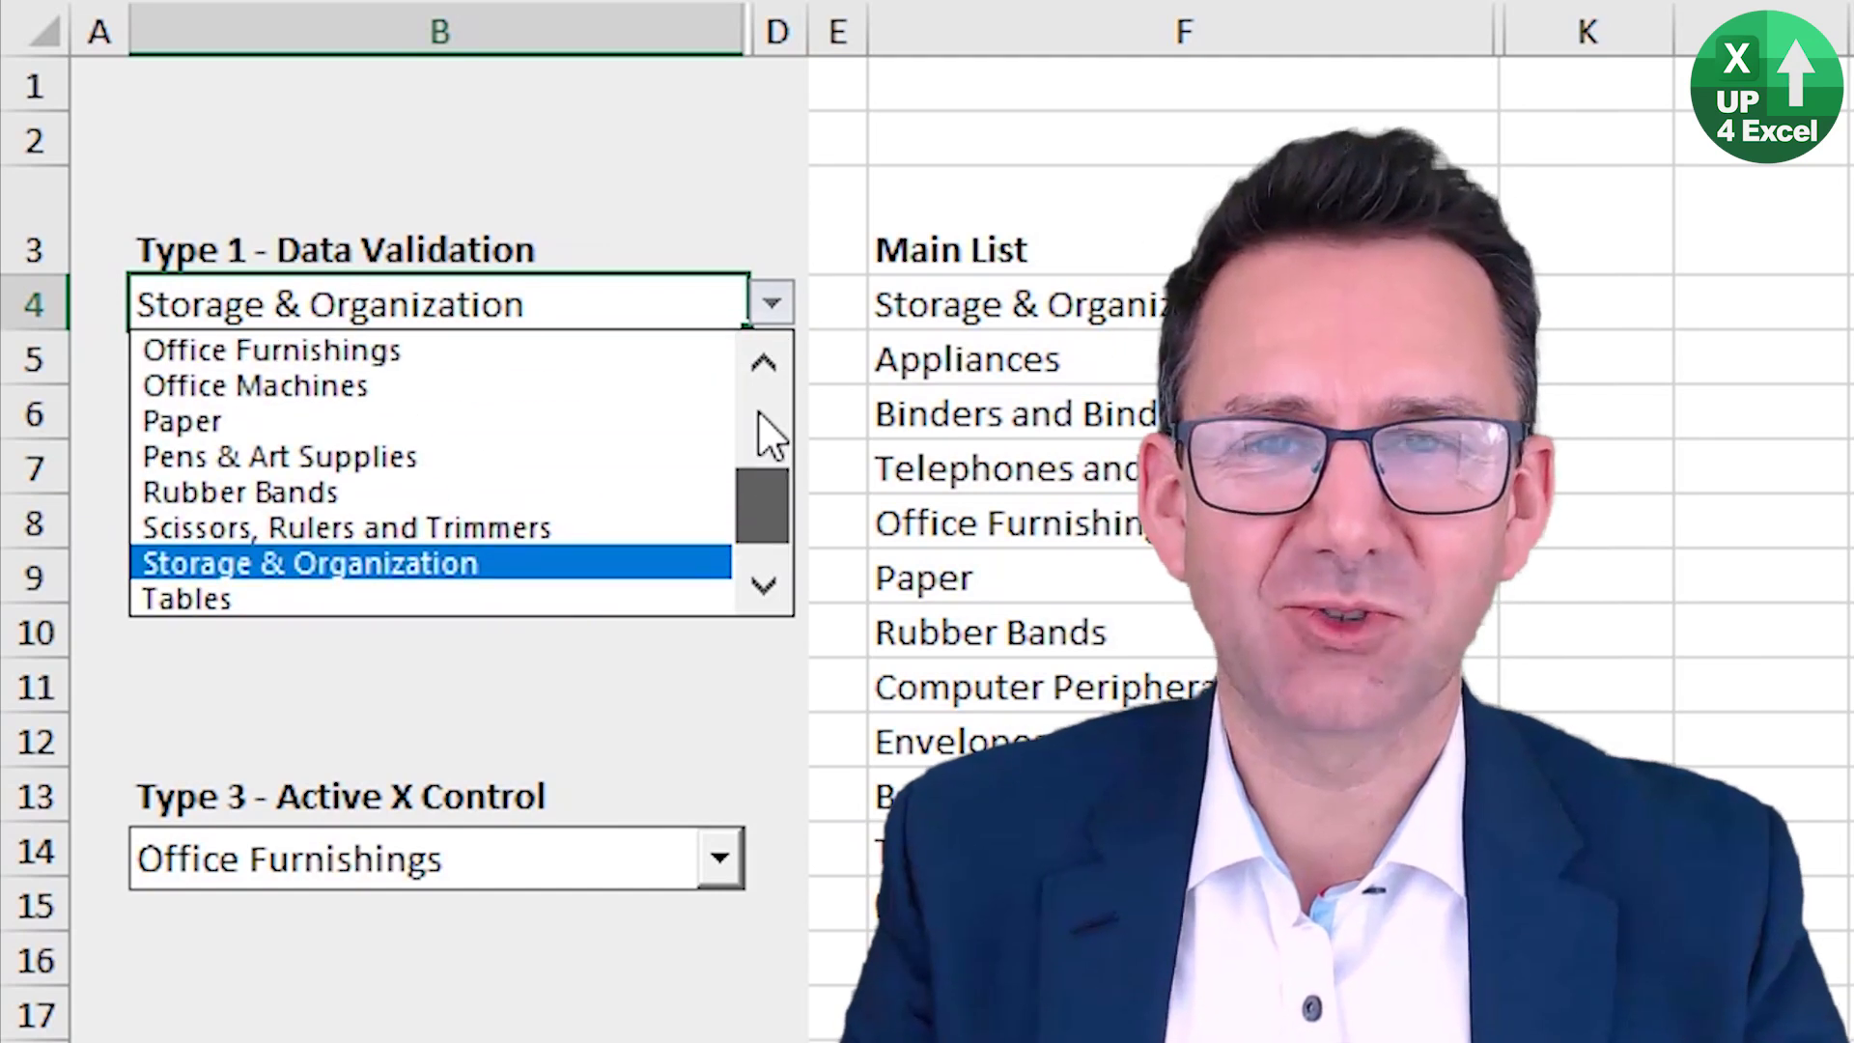
pyautogui.scroll(3, 760, 421)
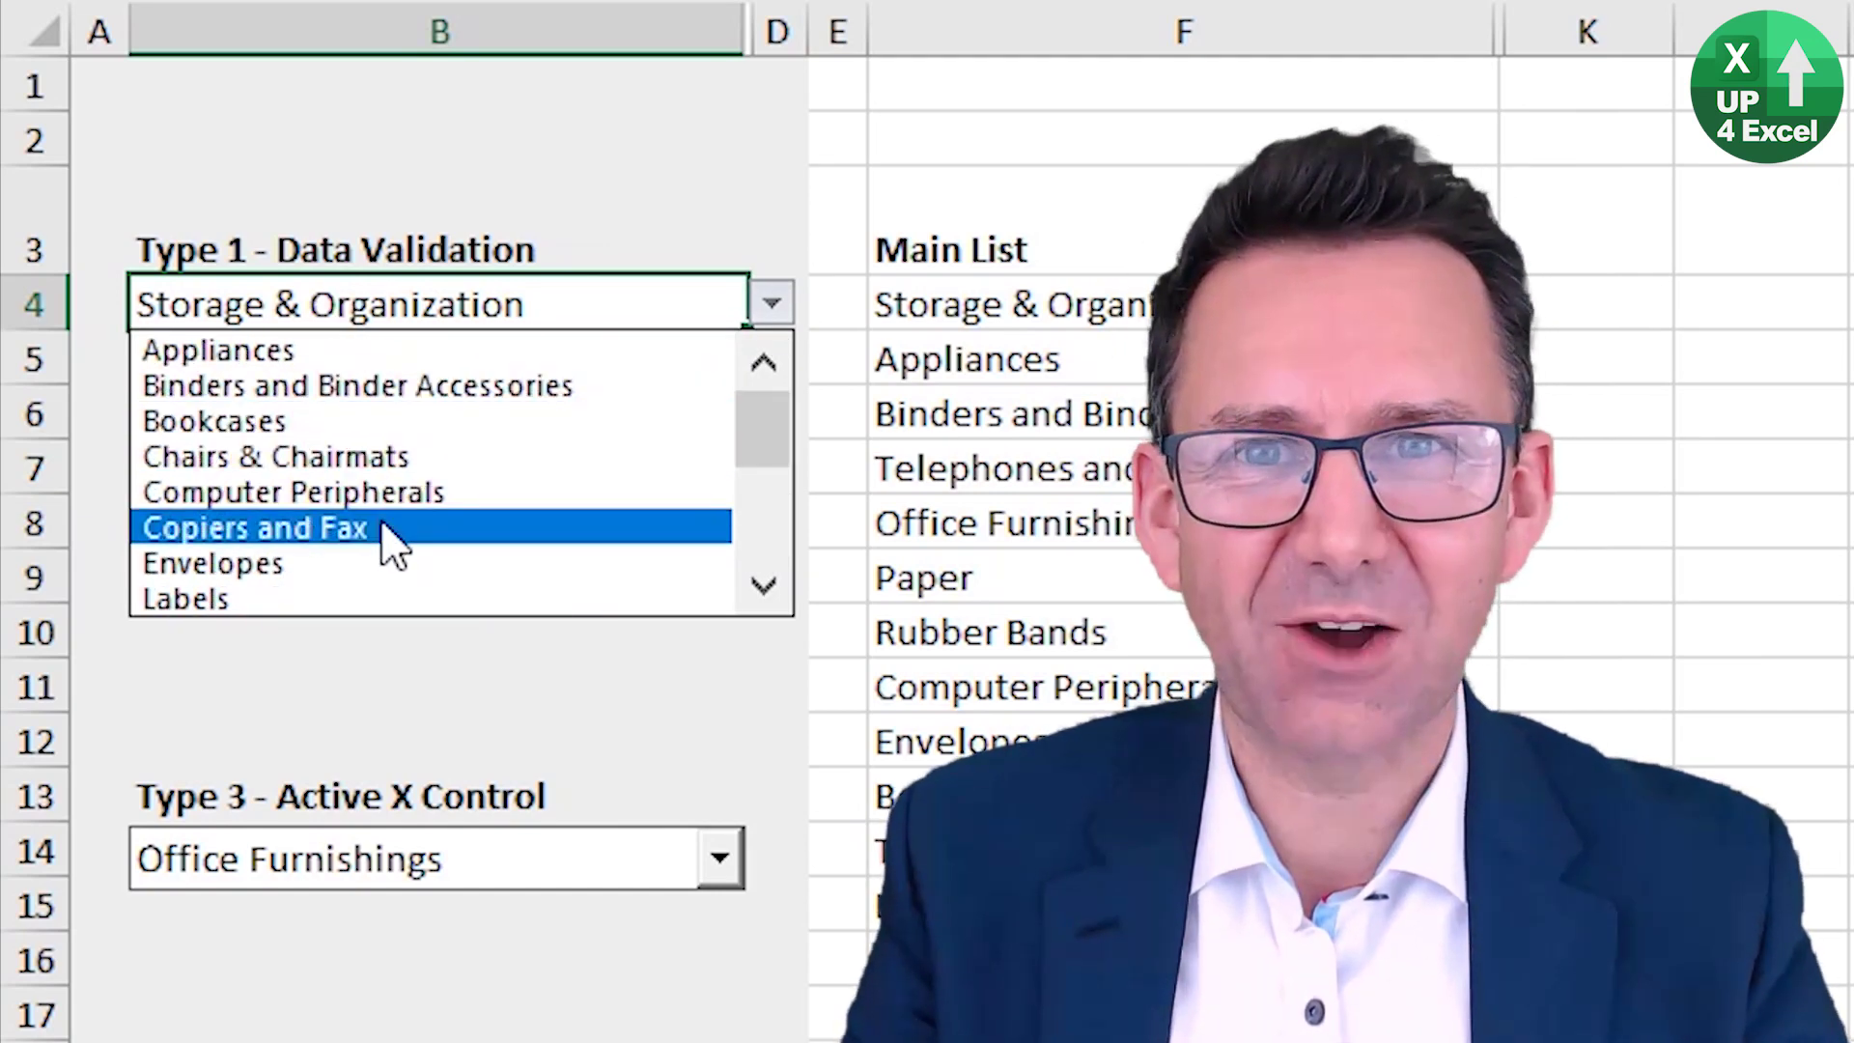
# Close the B4 category list and select the Main List from its heading to Office Machines
pyautogui.click(1091, 245)
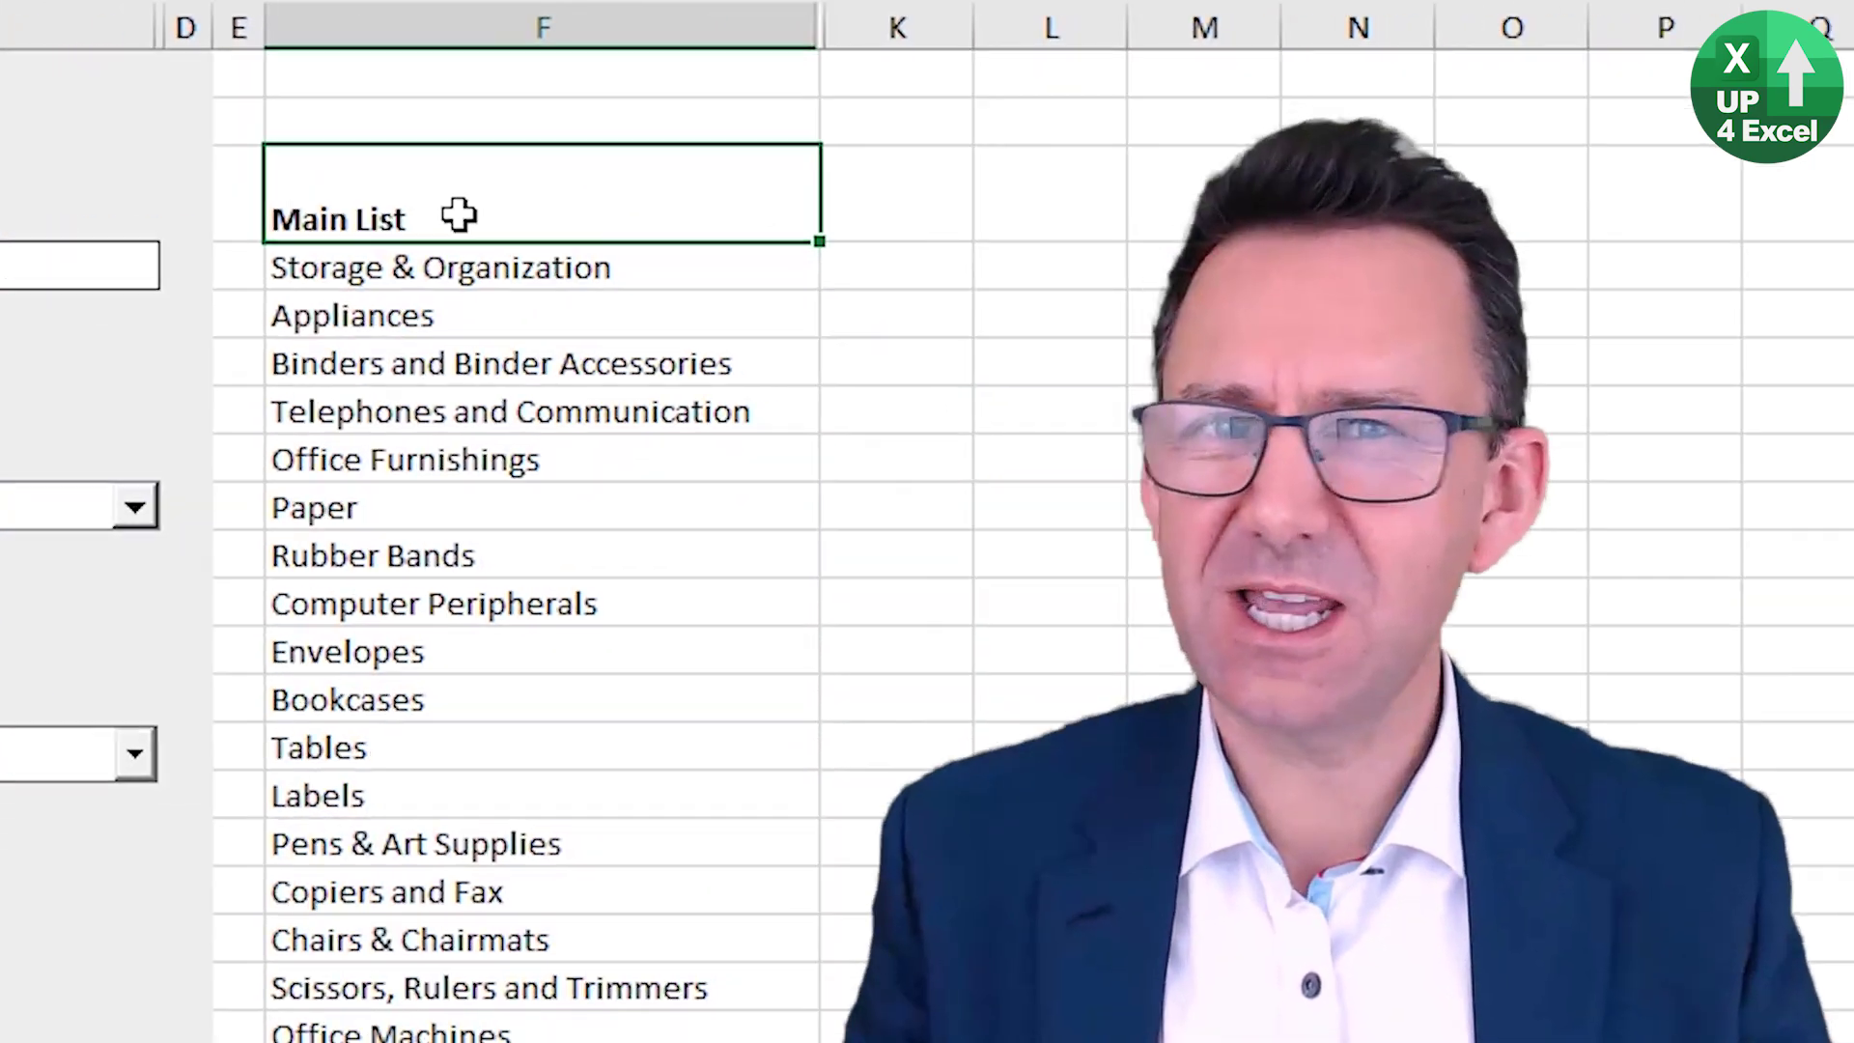
pyautogui.moveTo(459, 214); pyautogui.dragTo(516, 1034)
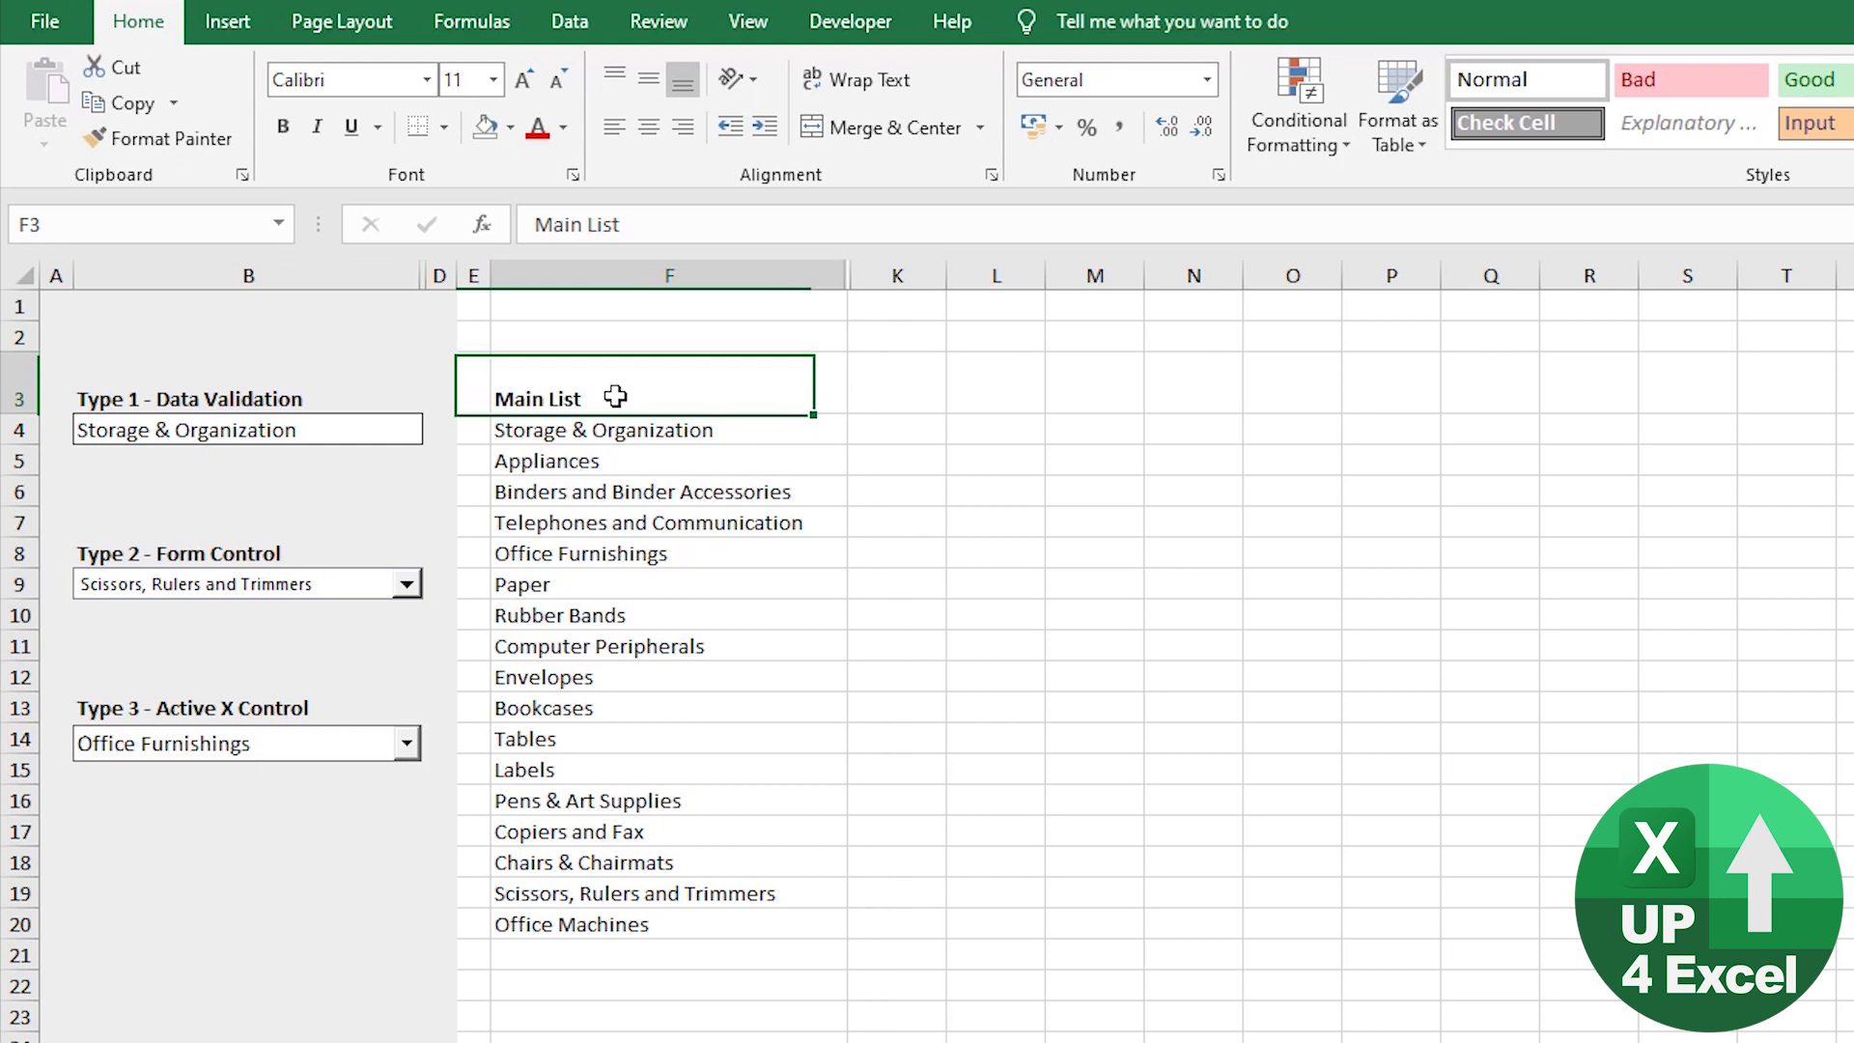
pyautogui.moveTo(614, 399); pyautogui.dragTo(652, 925)
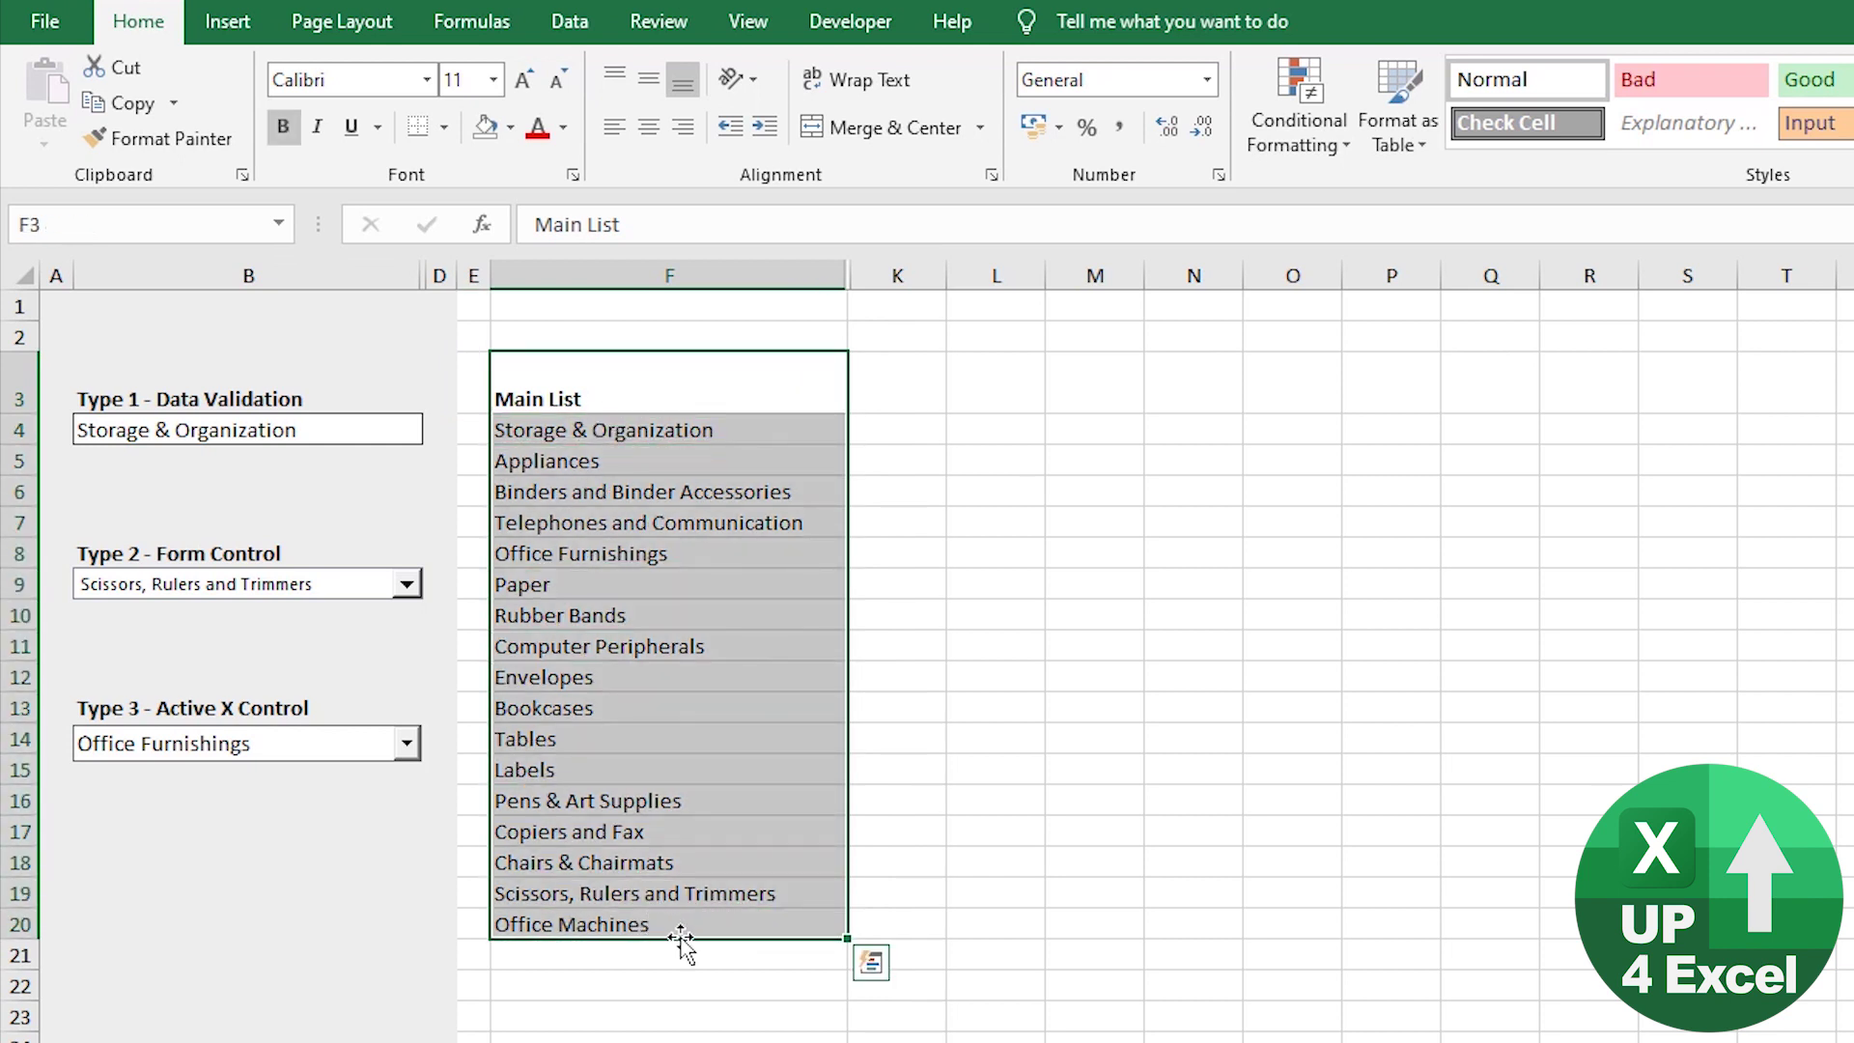
pyautogui.click(344, 425)
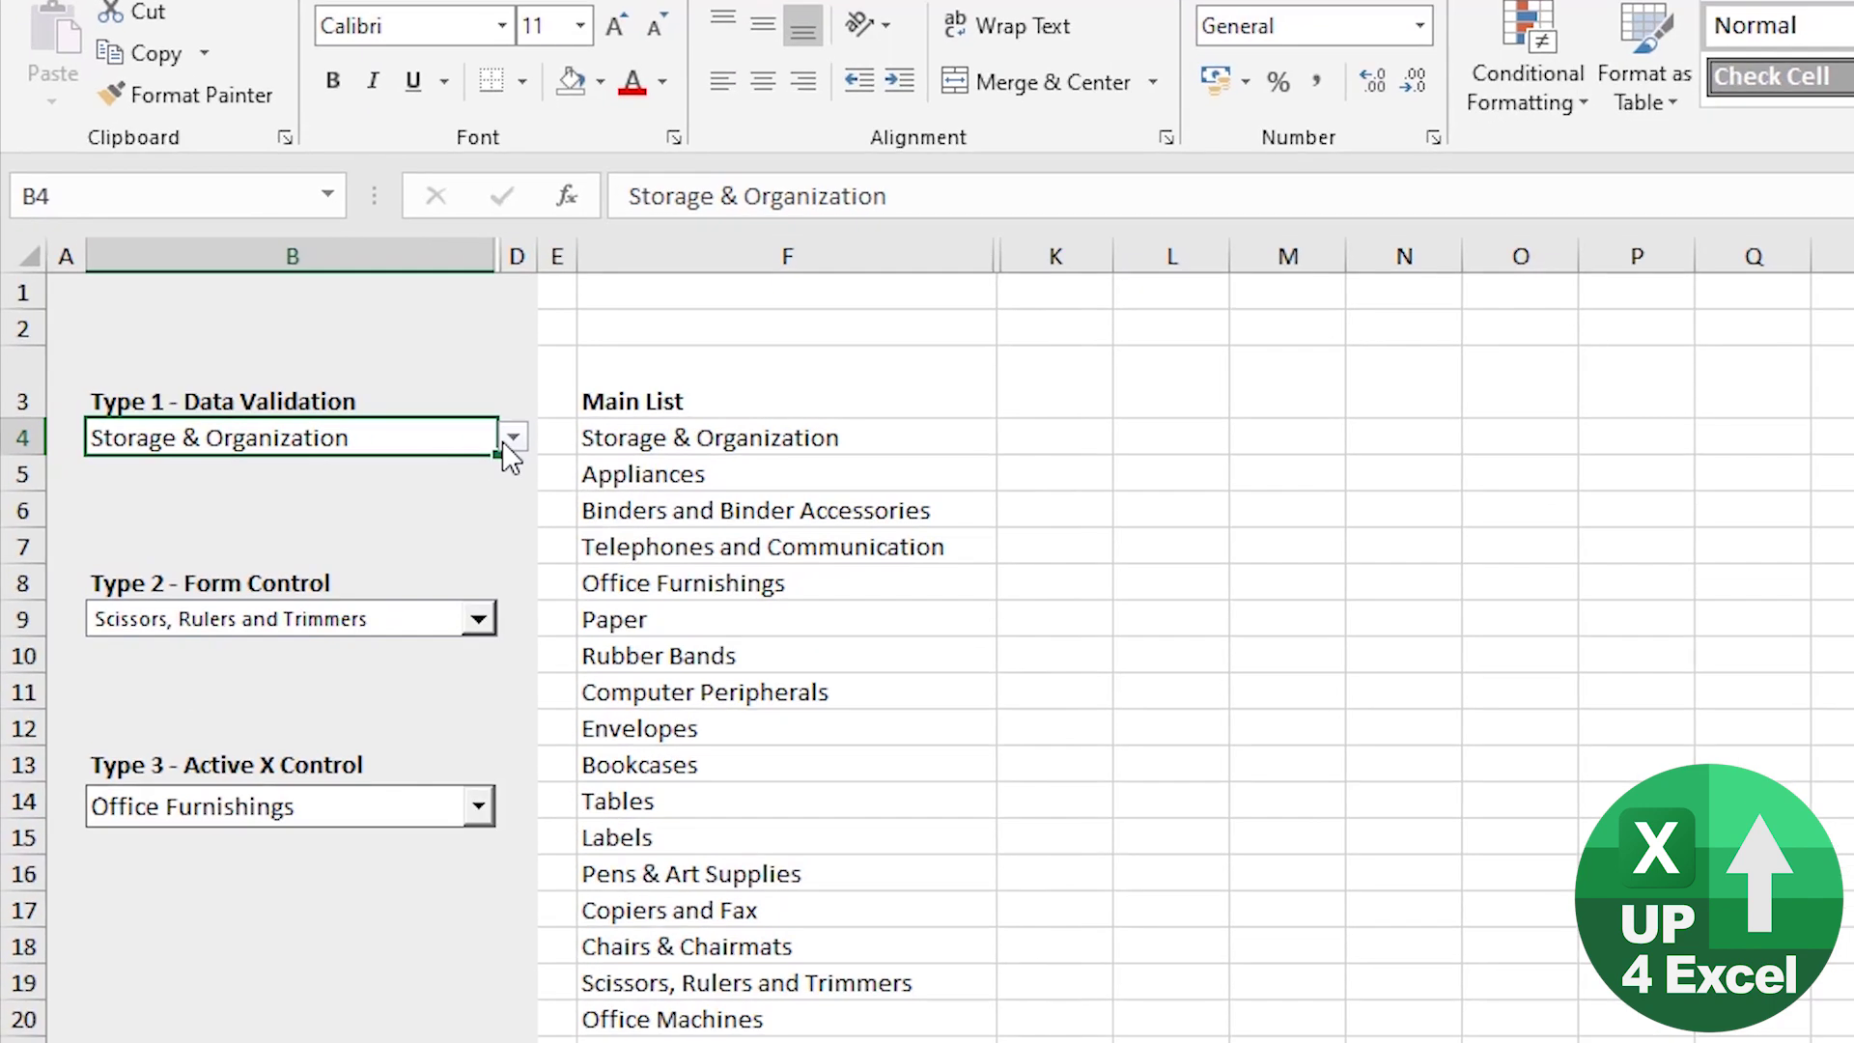
pyautogui.click(512, 439)
pyautogui.moveTo(676, 589); pyautogui.dragTo(681, 372)
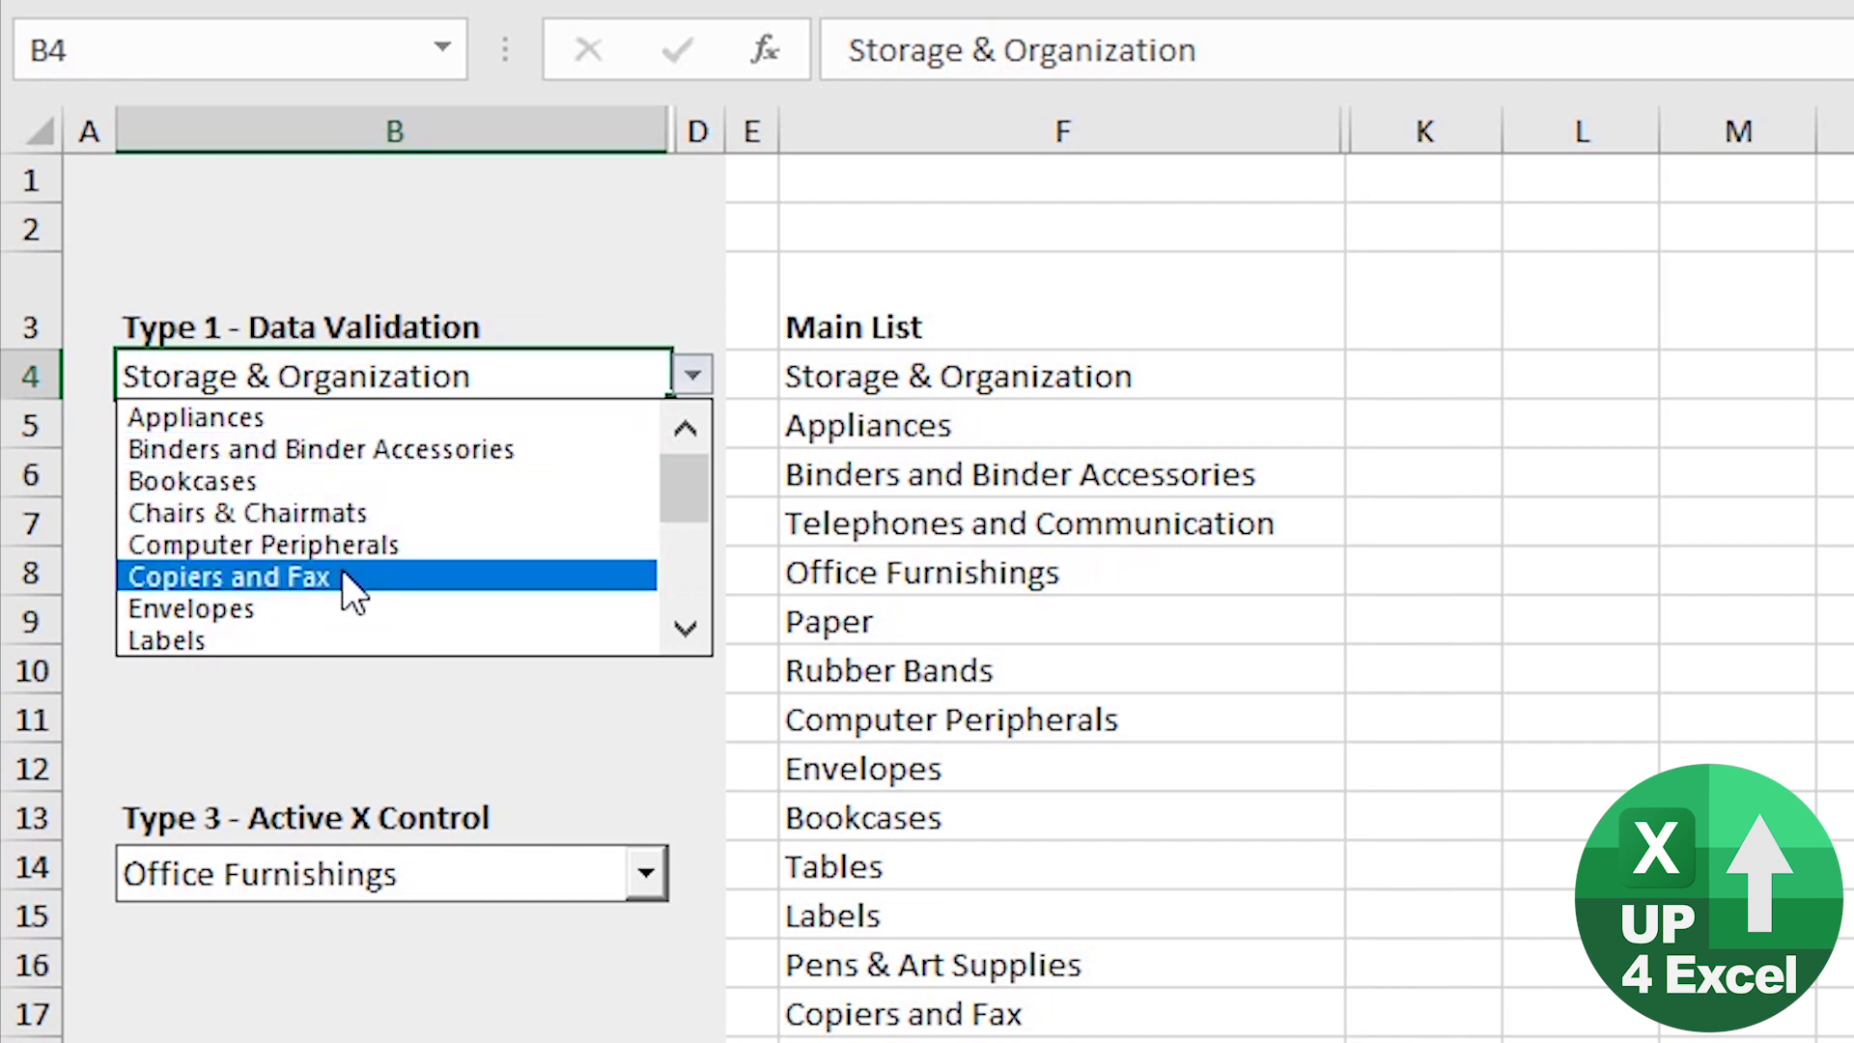
pyautogui.click(1011, 388)
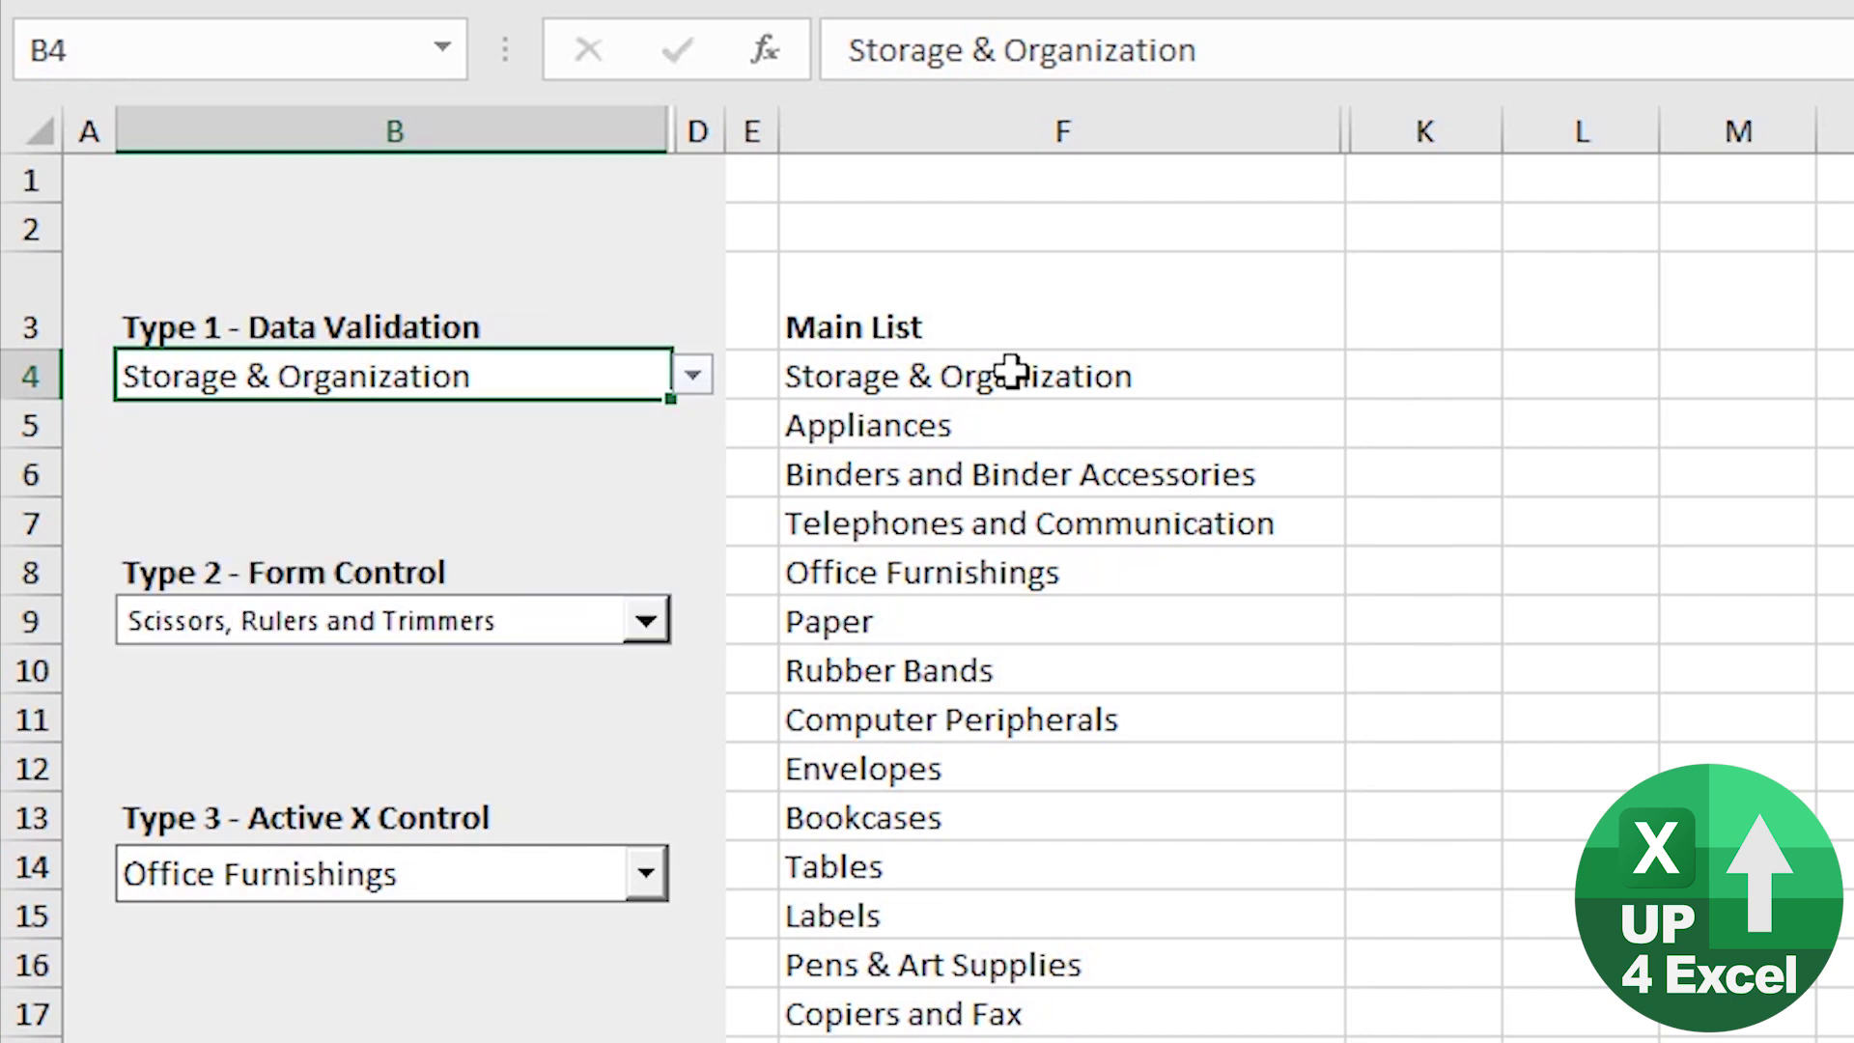
pyautogui.click(1010, 386)
pyautogui.moveTo(1010, 402); pyautogui.dragTo(1033, 1042)
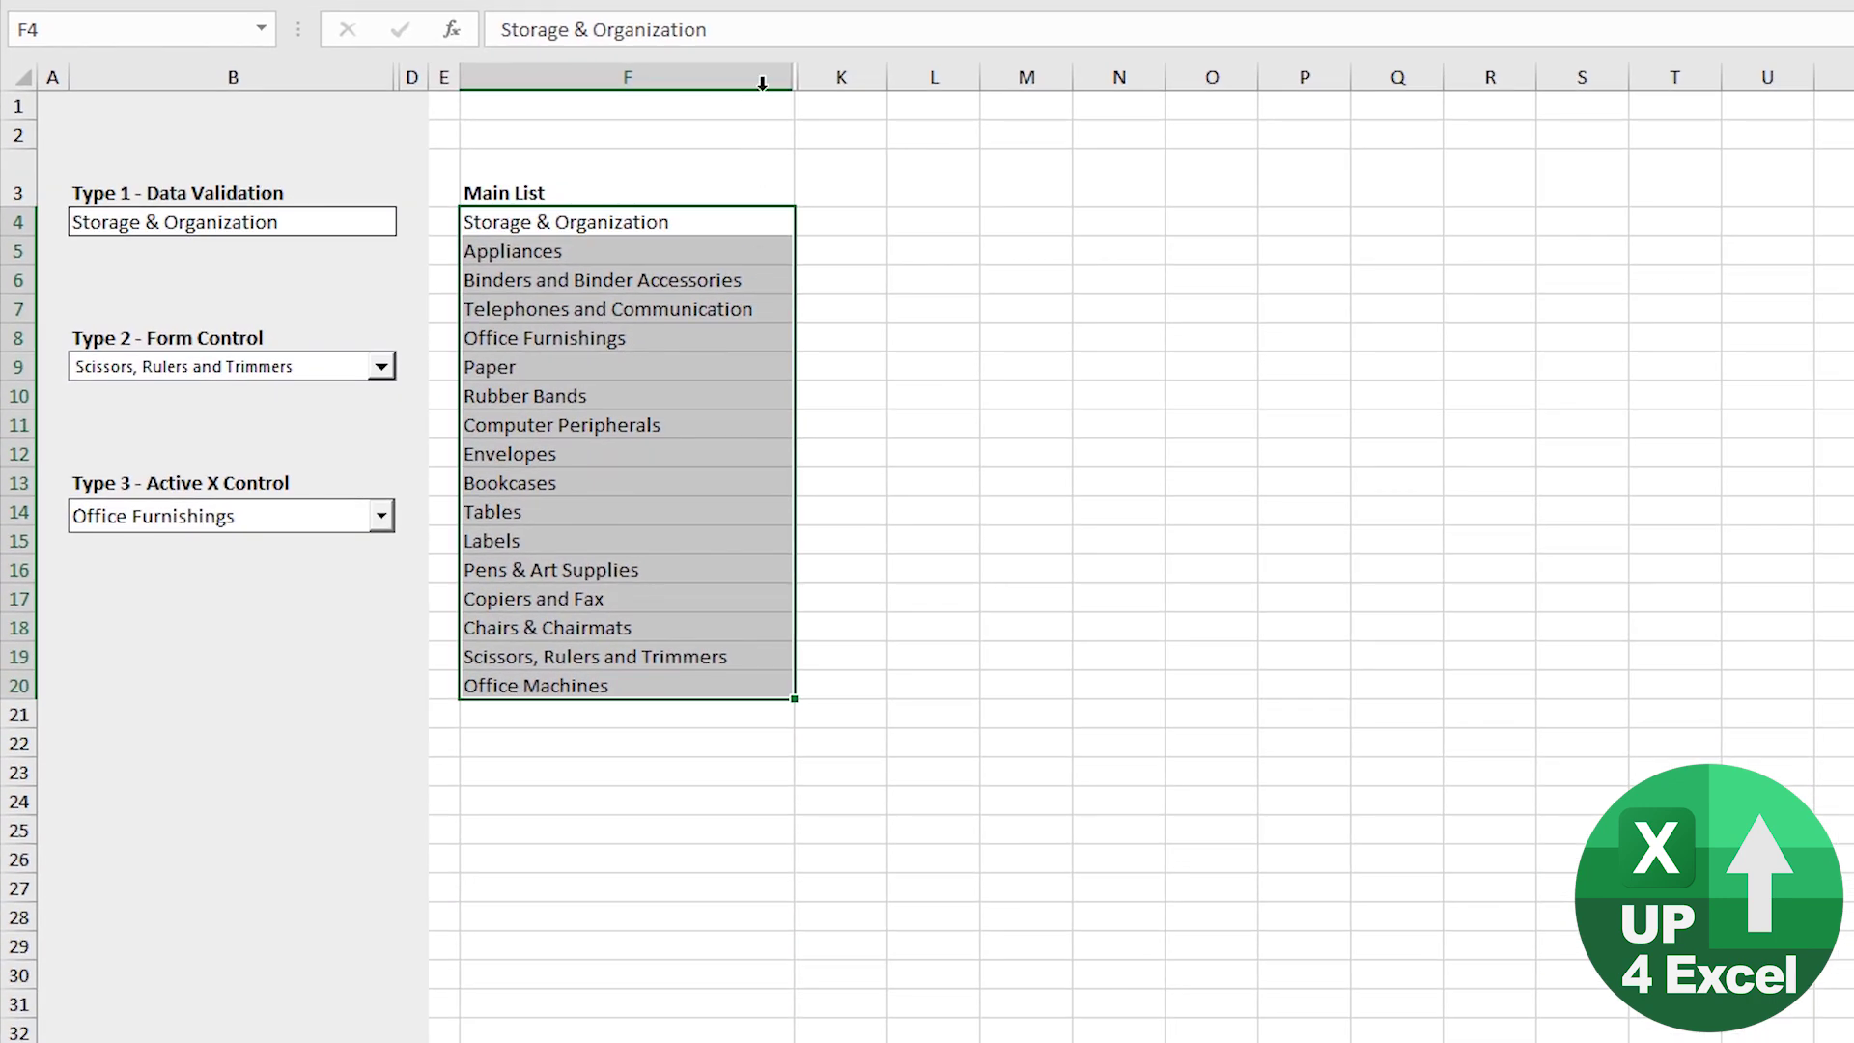
pyautogui.moveTo(761, 83); pyautogui.dragTo(838, 79)
# Unhide columns G to J and inspect the COUNTIF rank formula in G5
pyautogui.rightClick(838, 81)
pyautogui.click(912, 496)
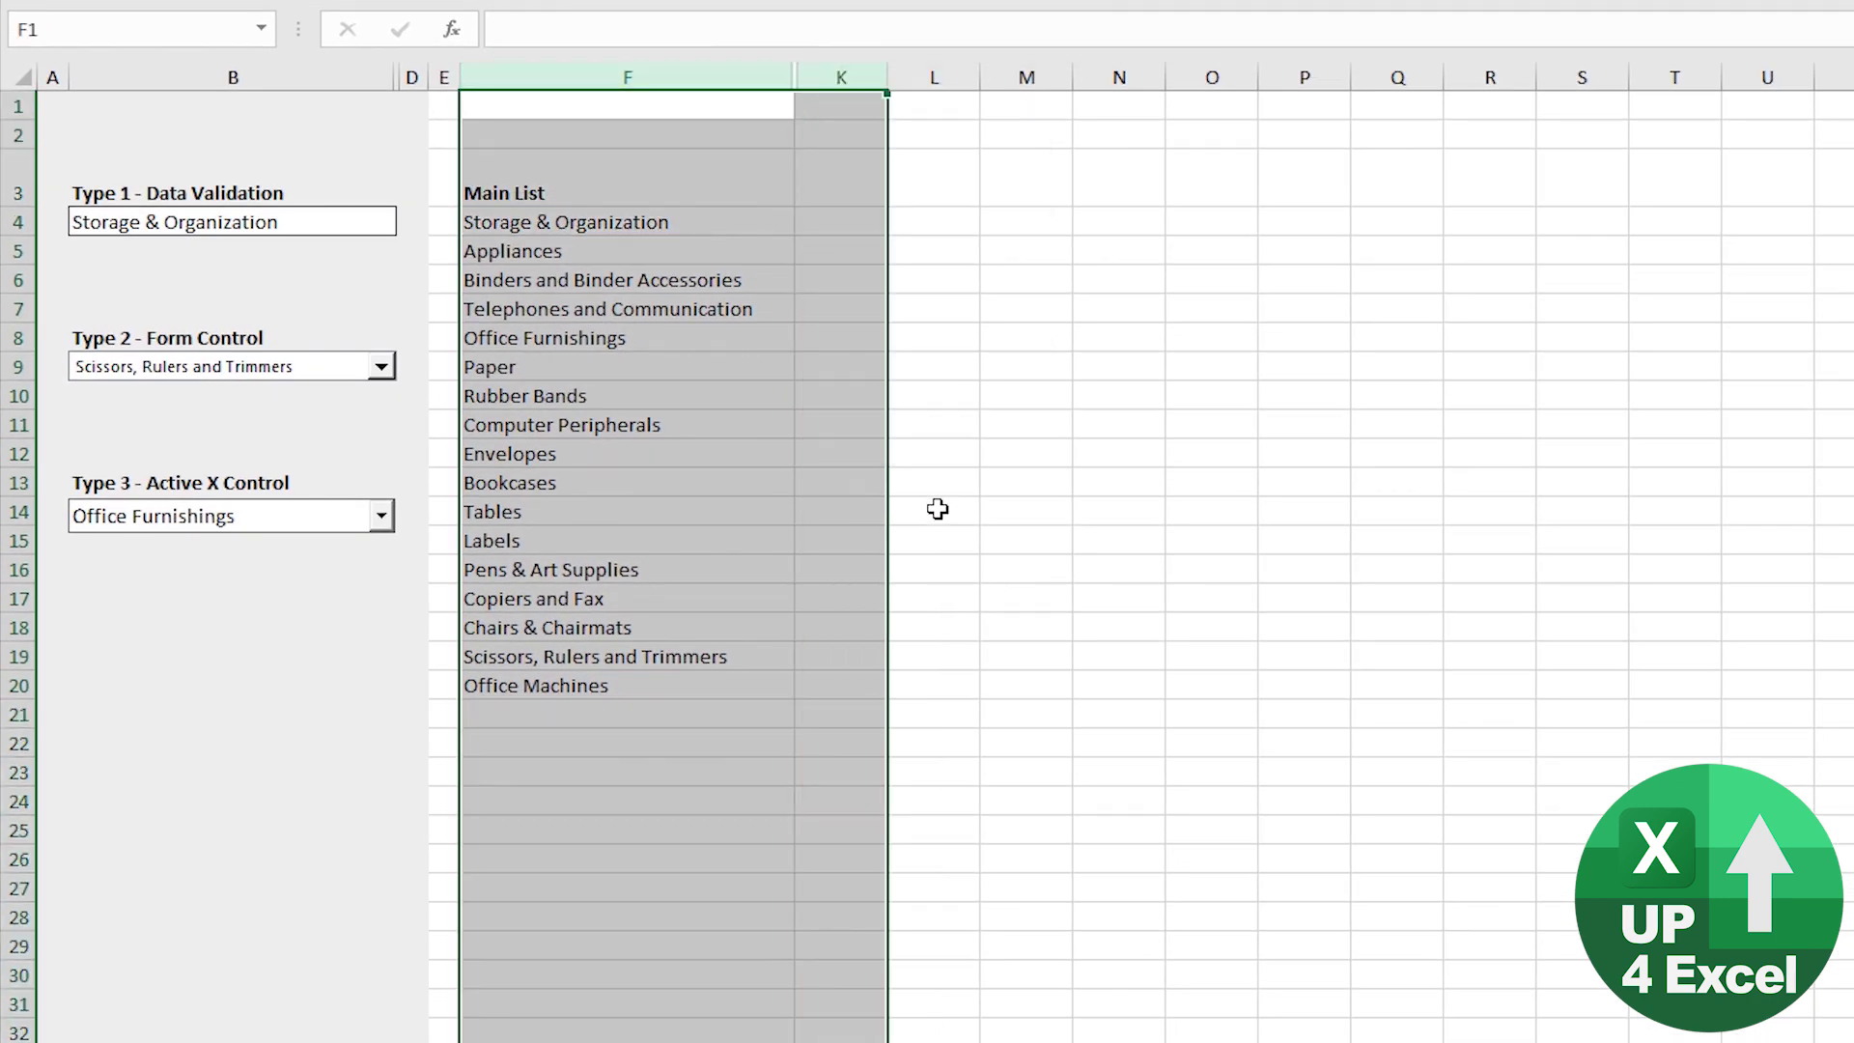
pyautogui.click(832, 251)
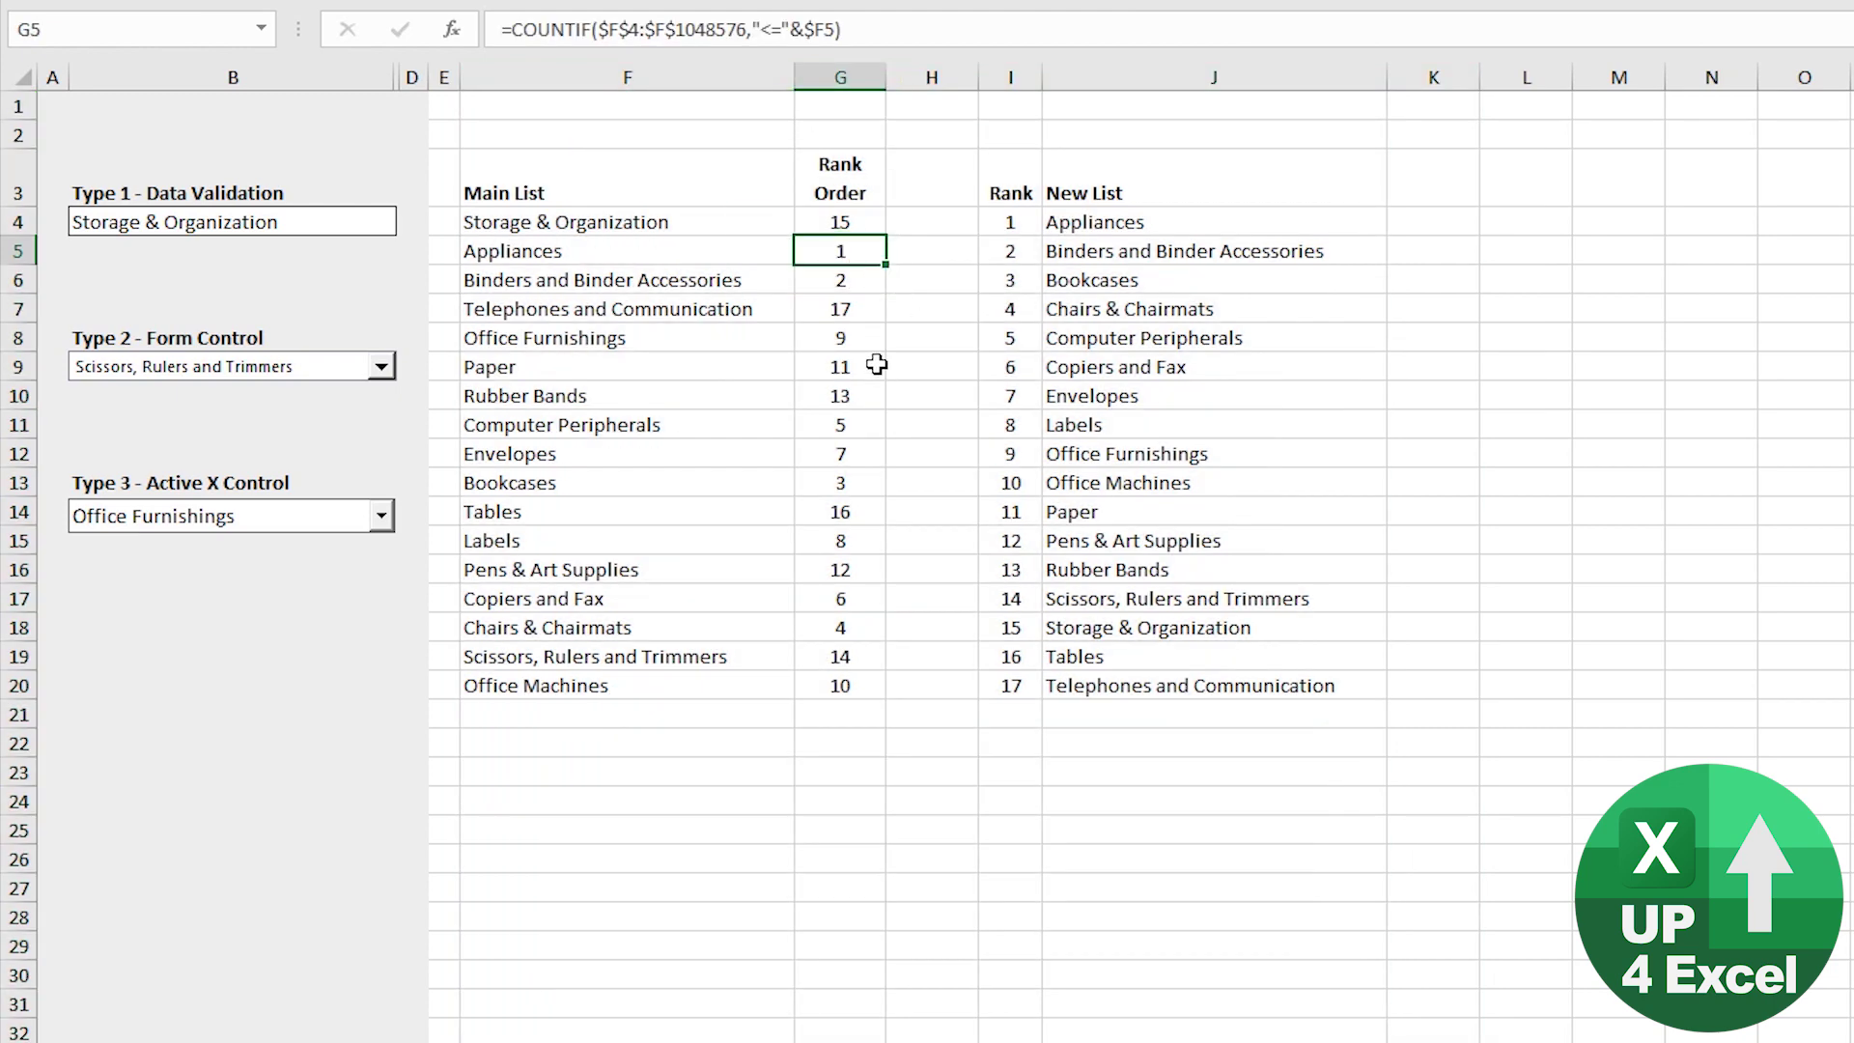
pyautogui.hotkey('ctrl', 'Up')
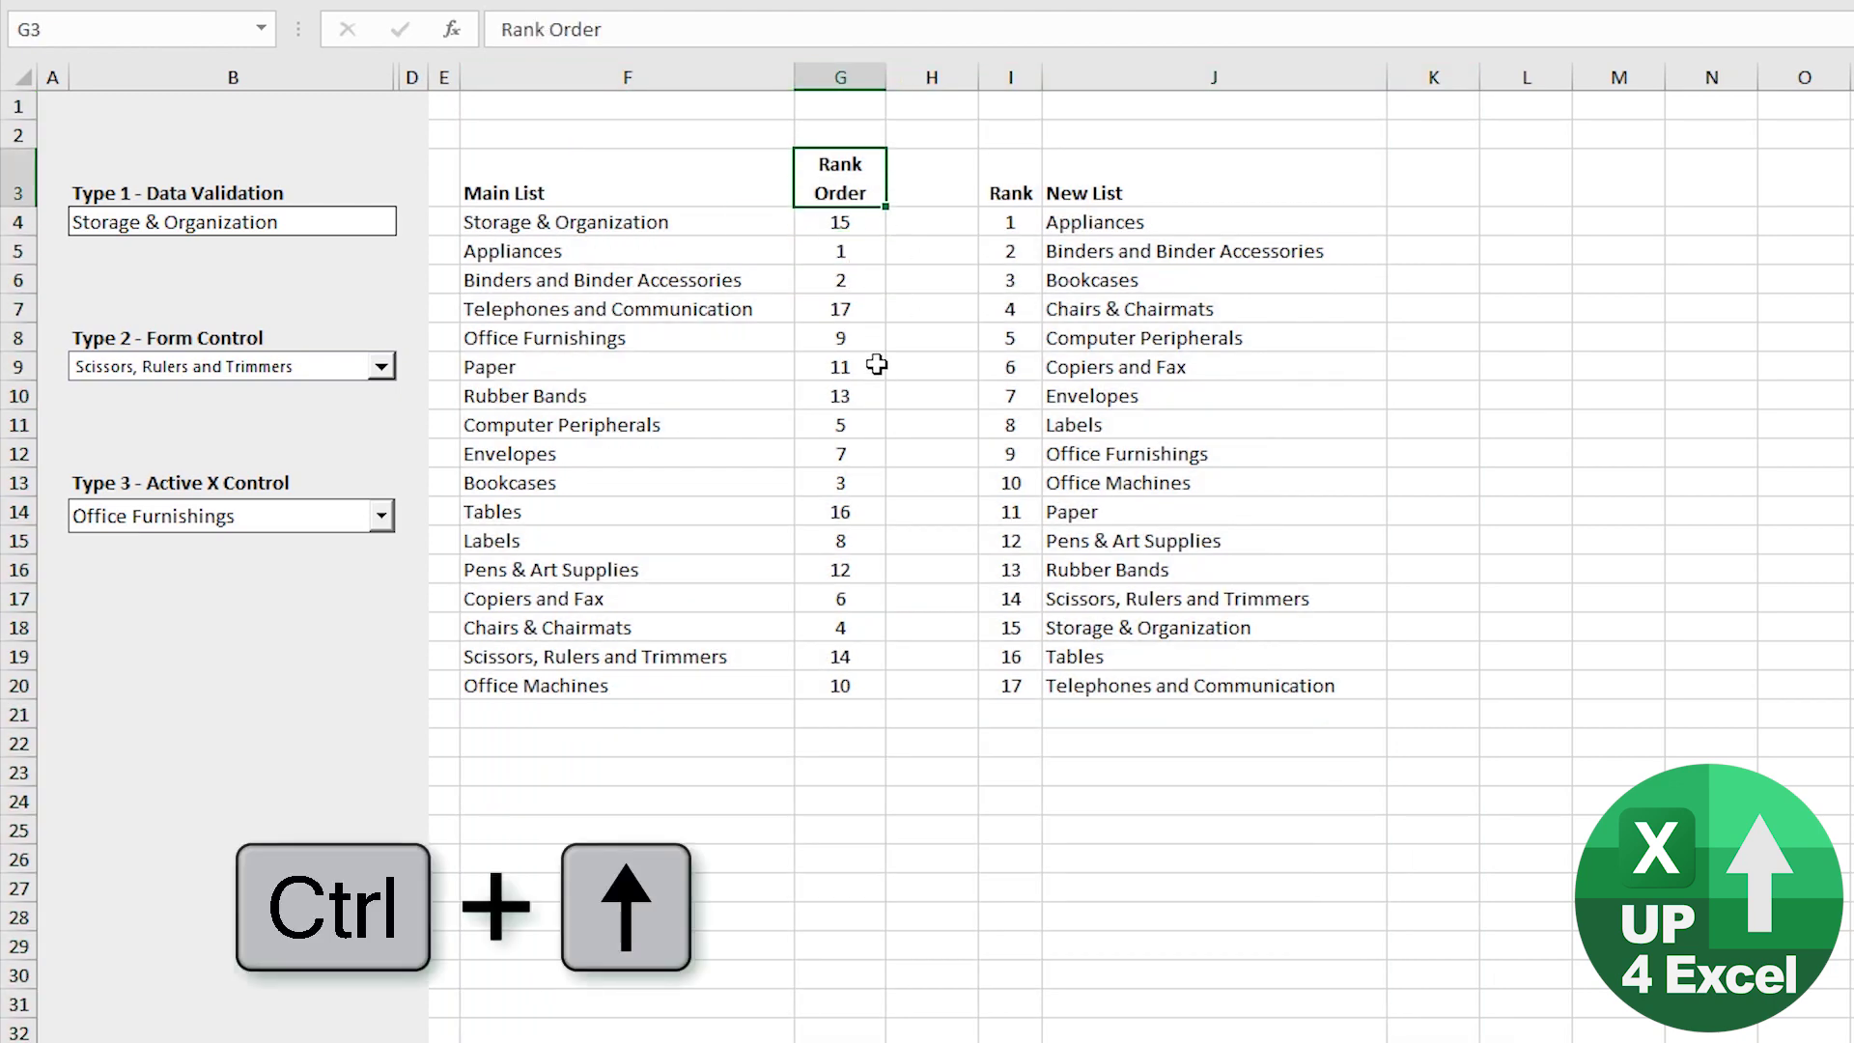
pyautogui.press('Down')
pyautogui.press('Down')
pyautogui.press('Down')
pyautogui.press('Down')
pyautogui.press('Down')
pyautogui.press('Down')
pyautogui.press('Down')
pyautogui.press('Left')
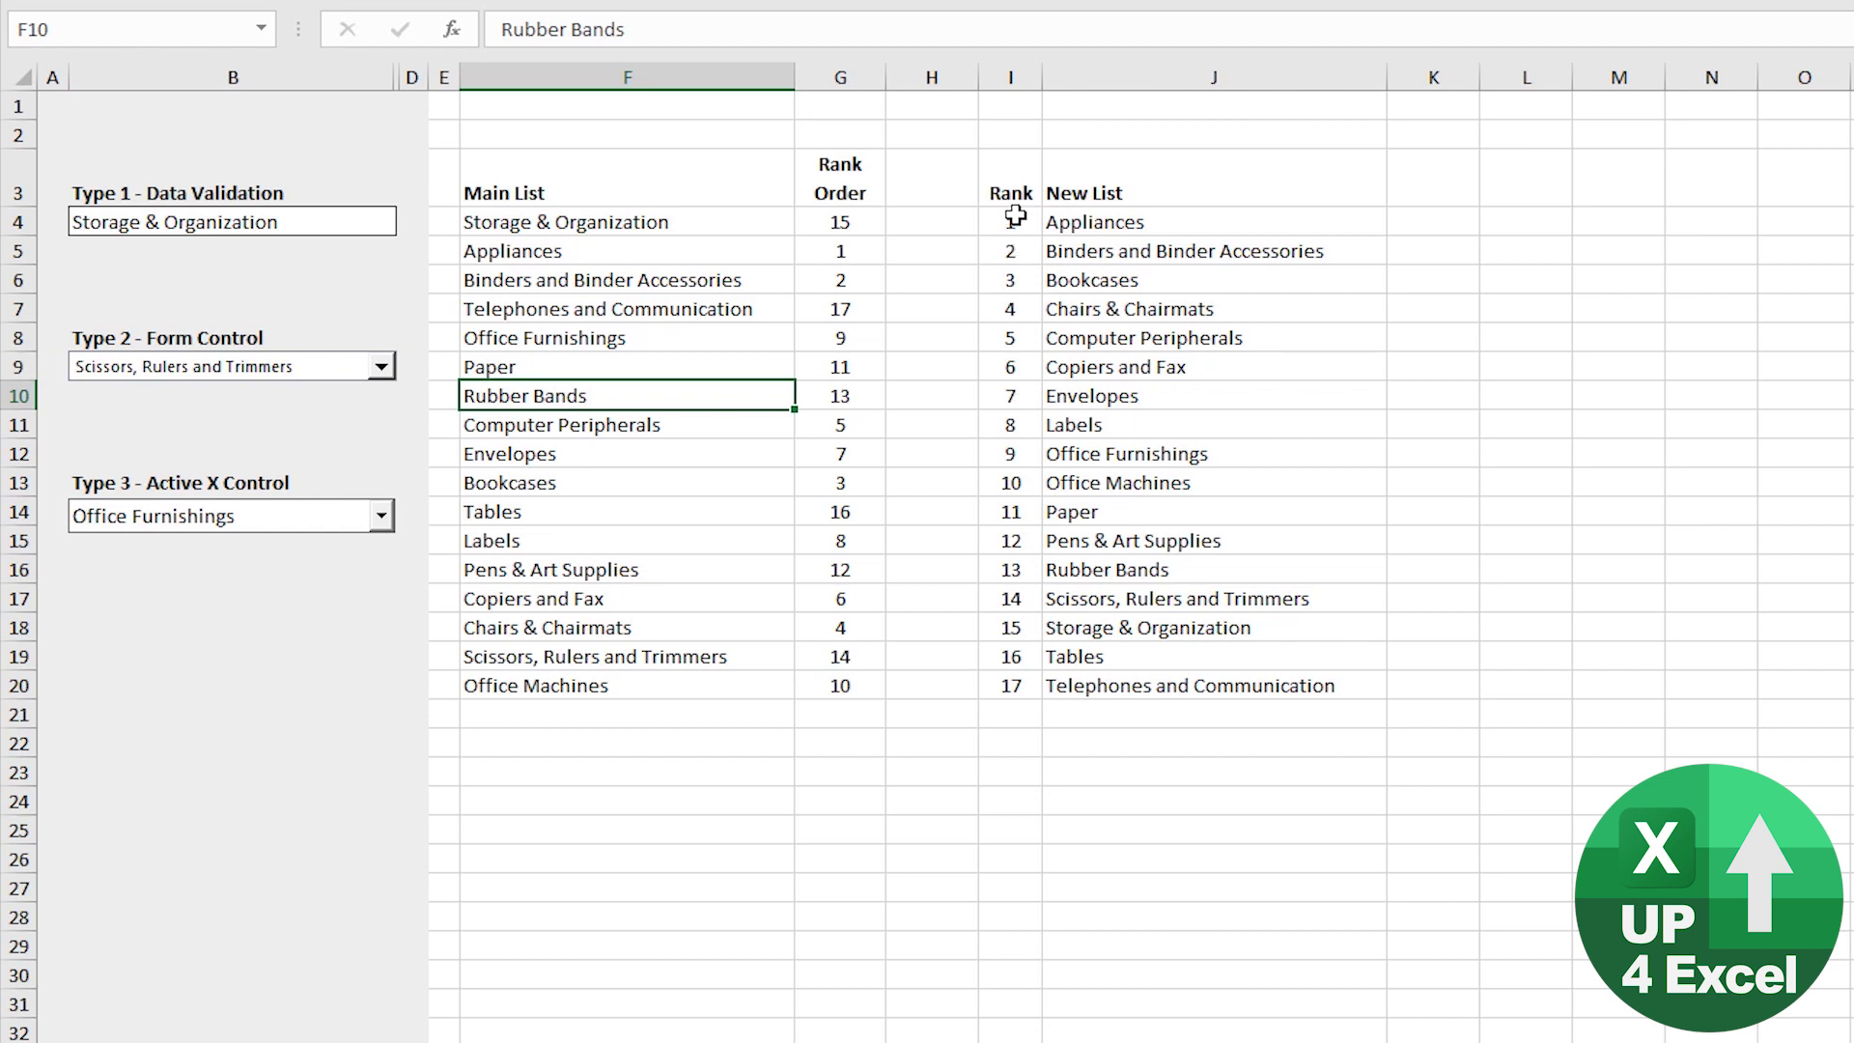
# Inspect the INDEX/MATCH formula in J4 and select the New List range J4:J20
pyautogui.click(1117, 221)
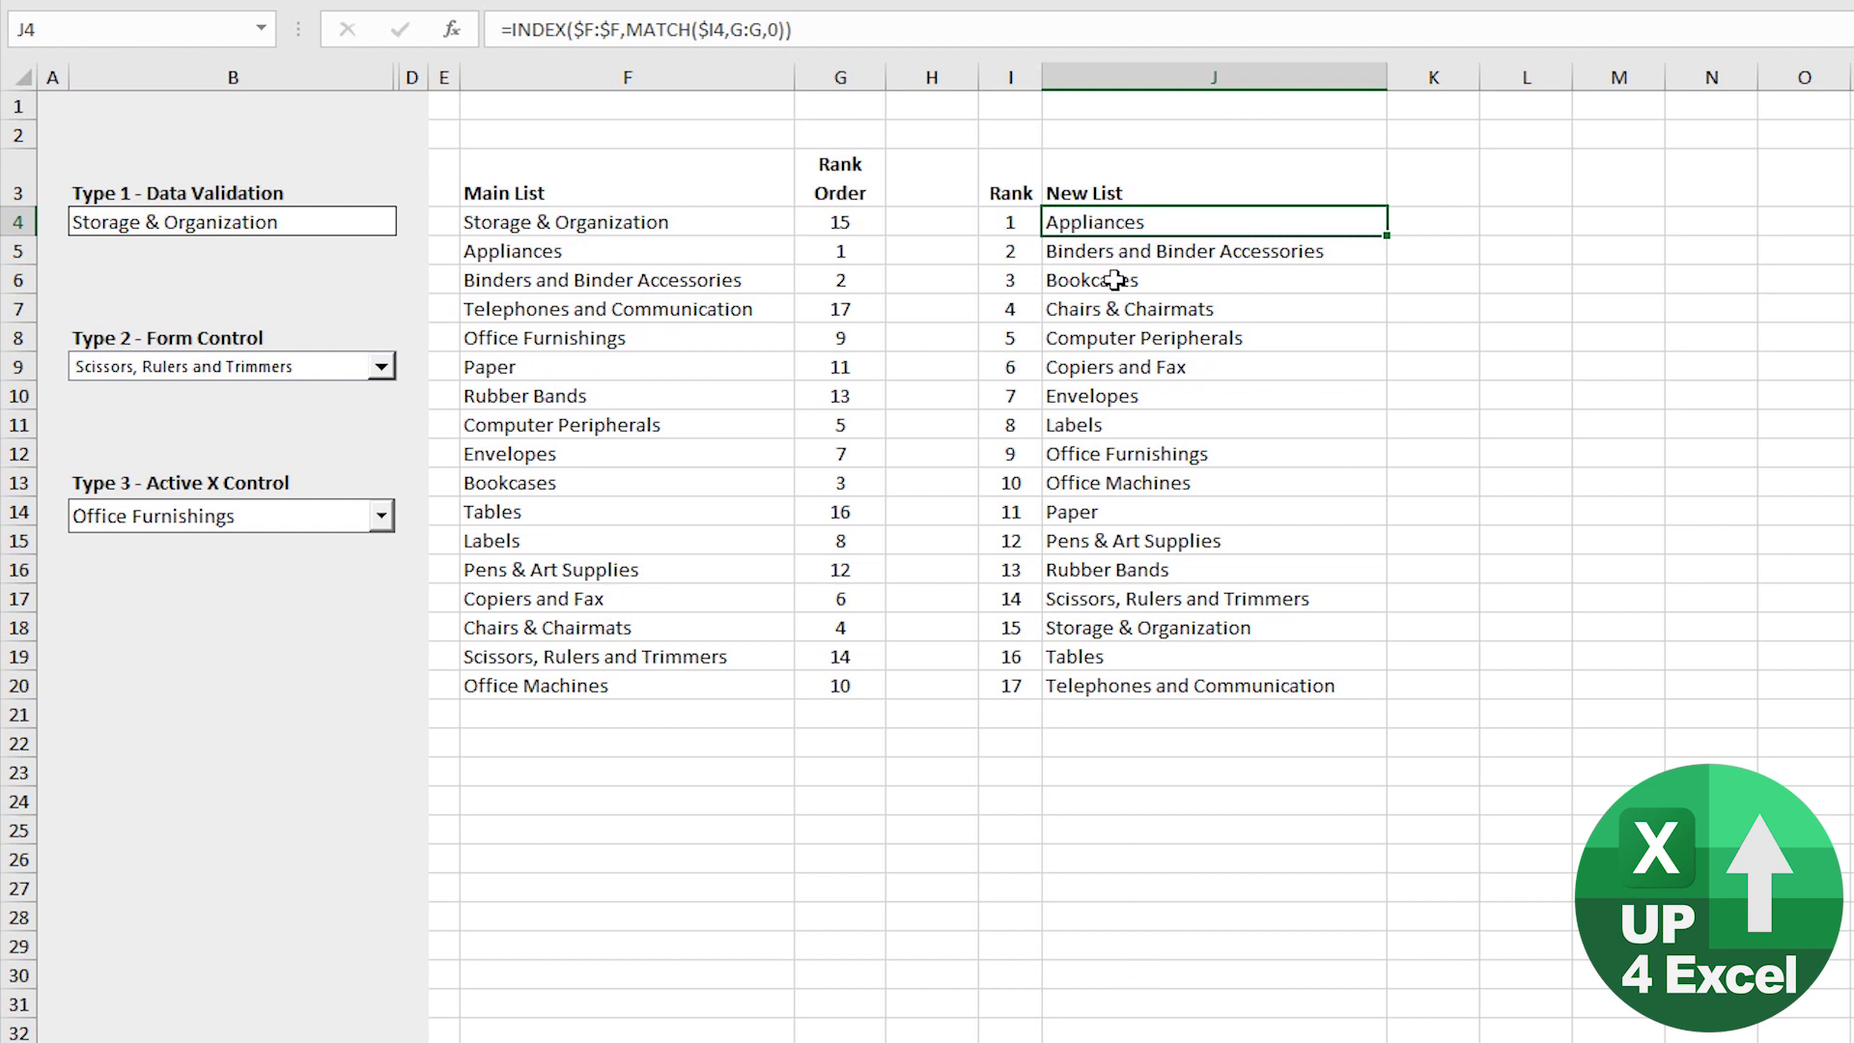
pyautogui.click(249, 231)
pyautogui.moveTo(1112, 224); pyautogui.dragTo(1086, 691)
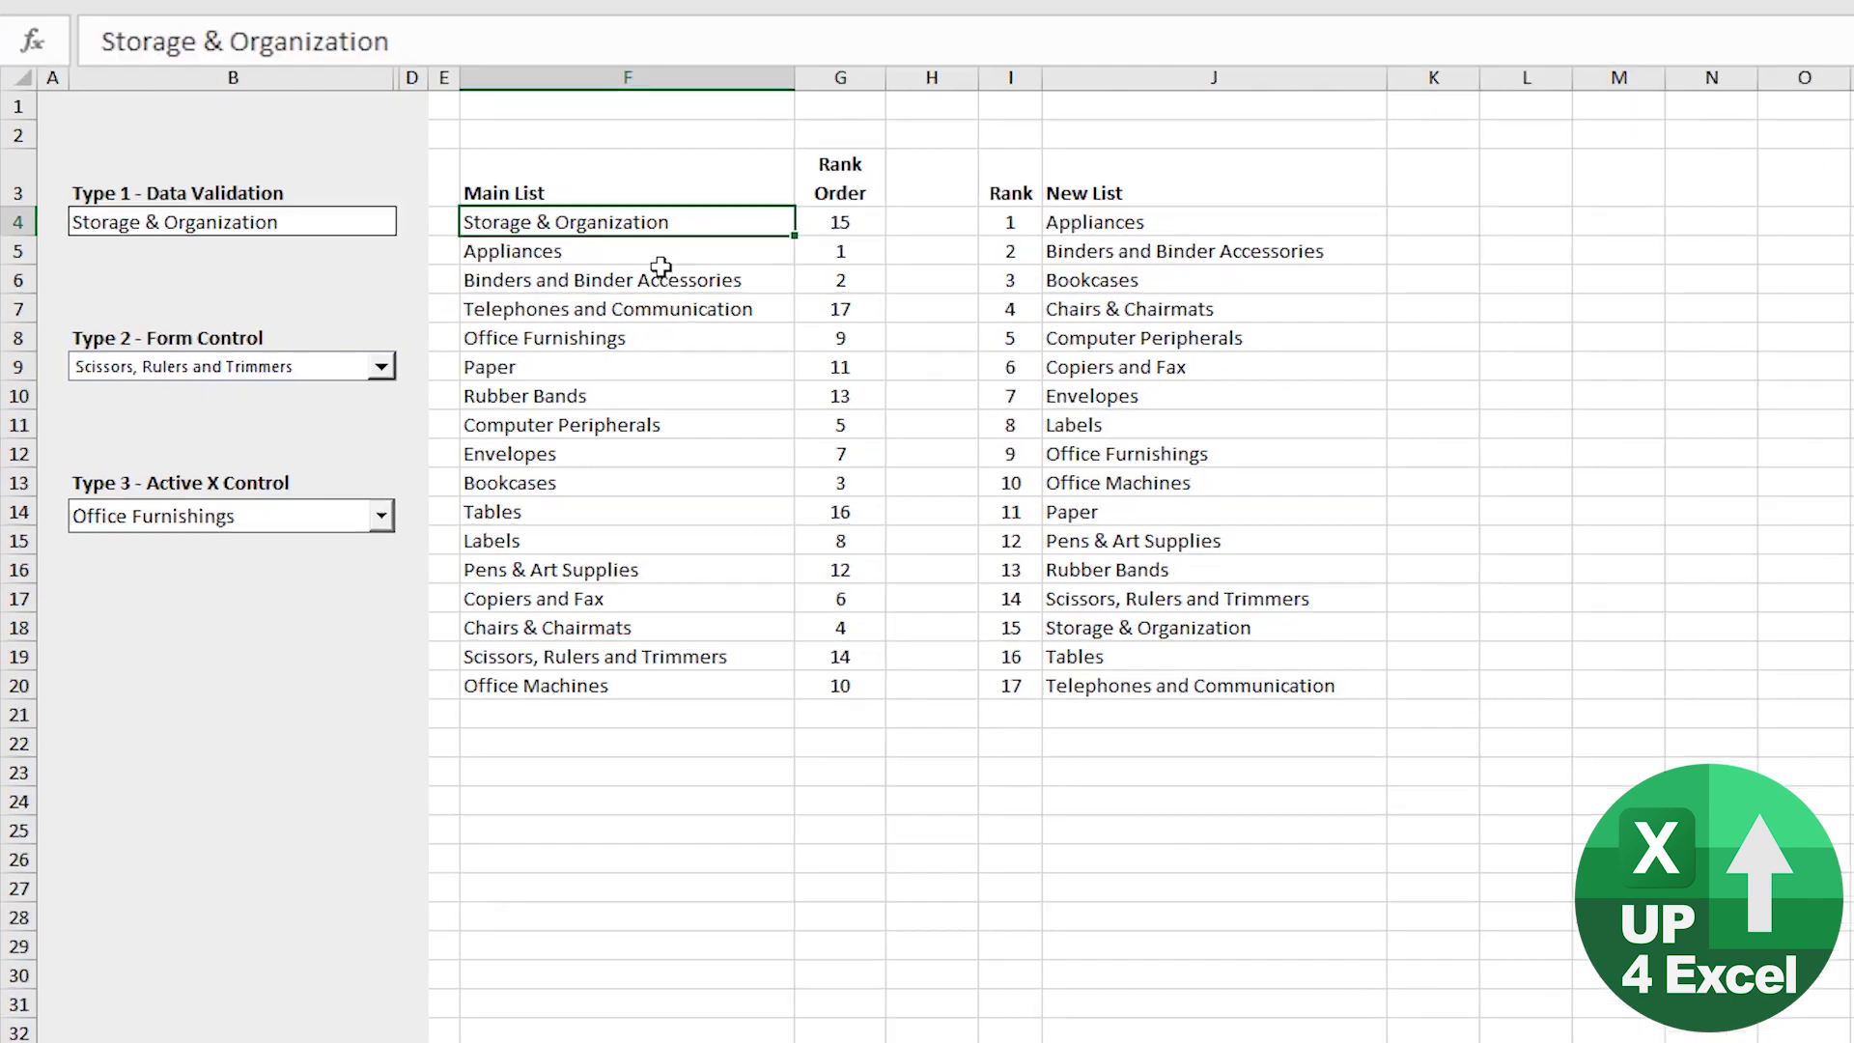
pyautogui.click(616, 314)
pyautogui.click(613, 479)
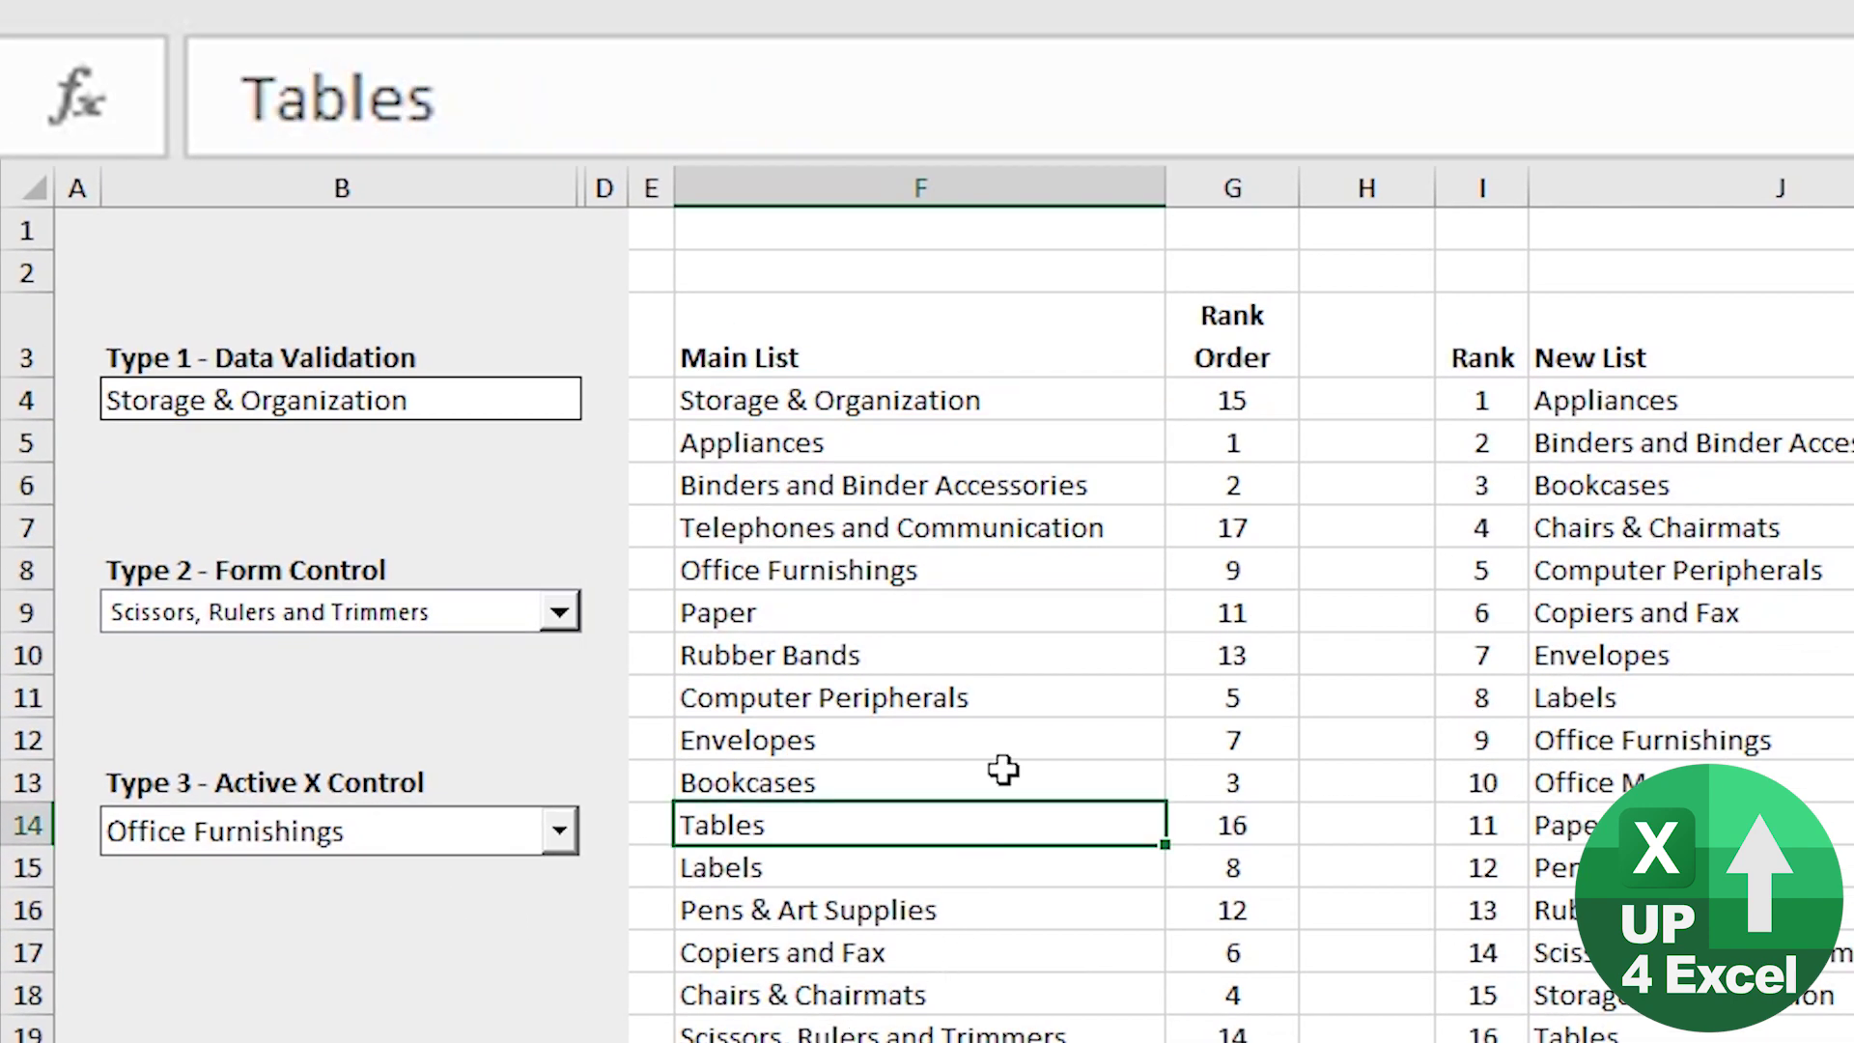
pyautogui.click(1248, 400)
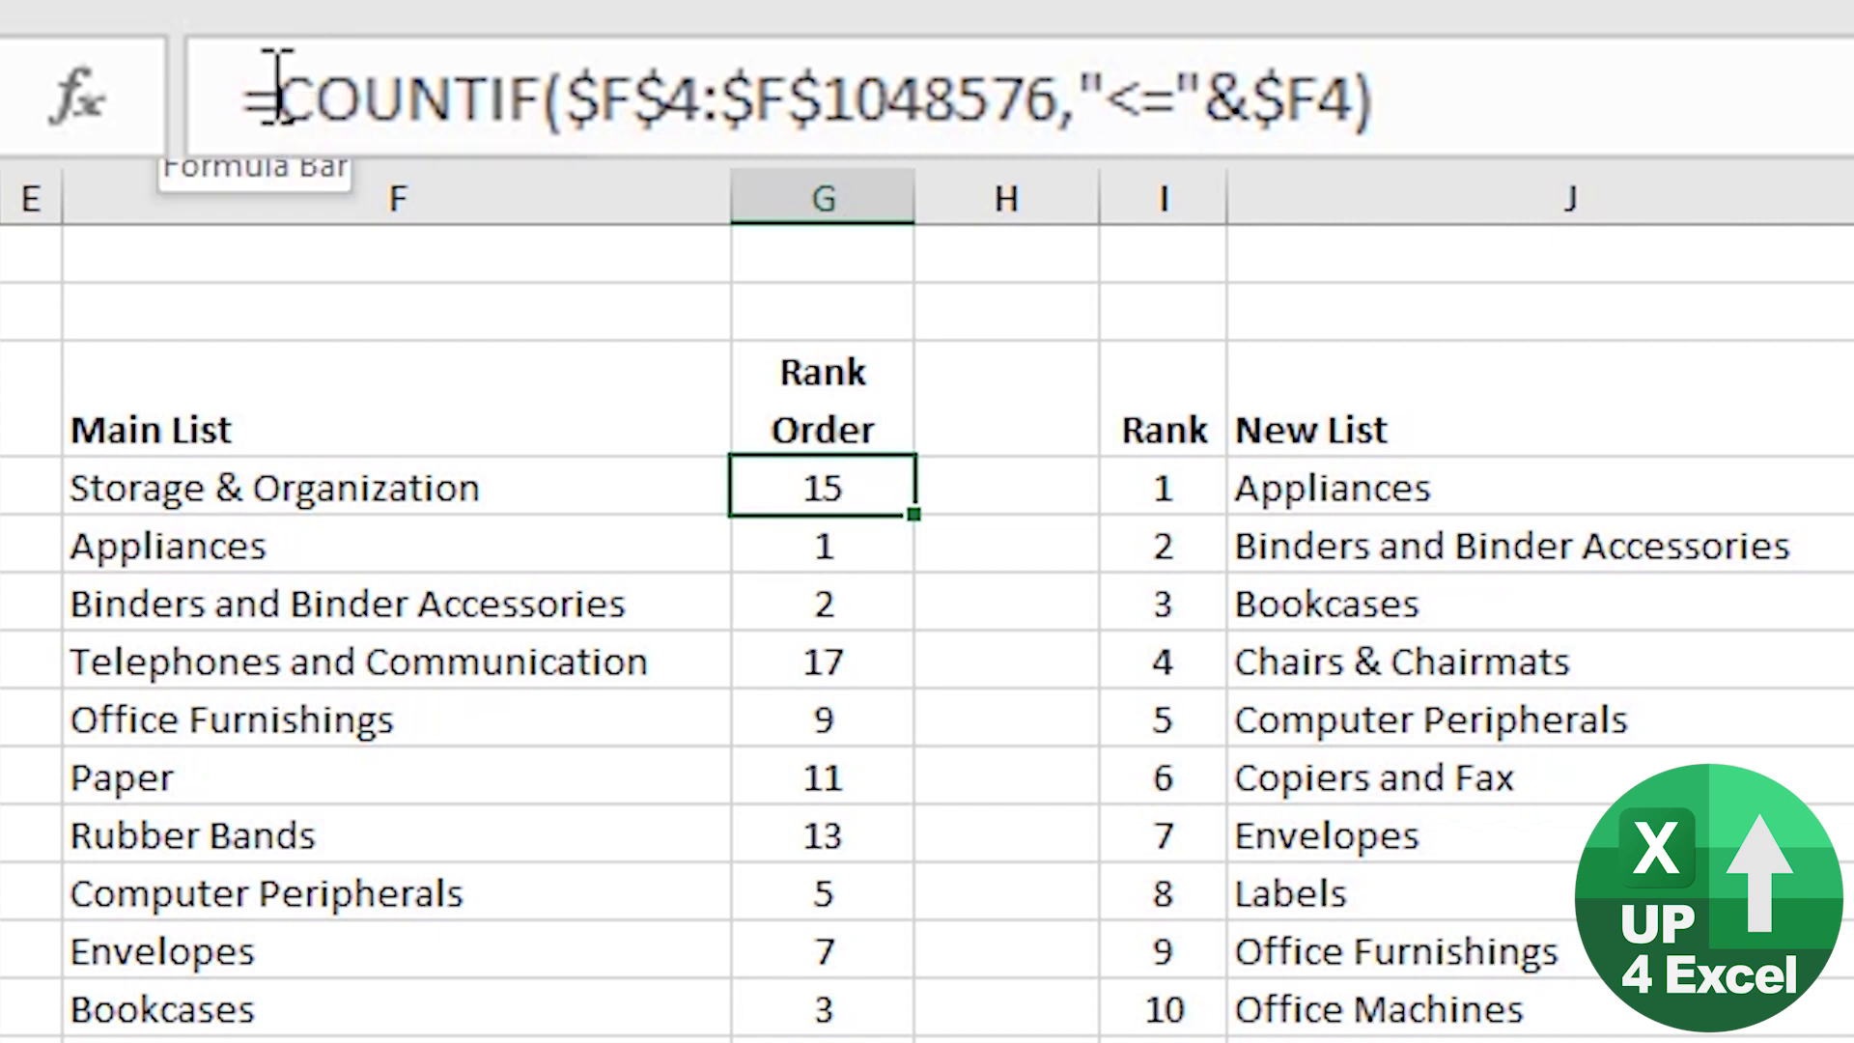
pyautogui.click(499, 490)
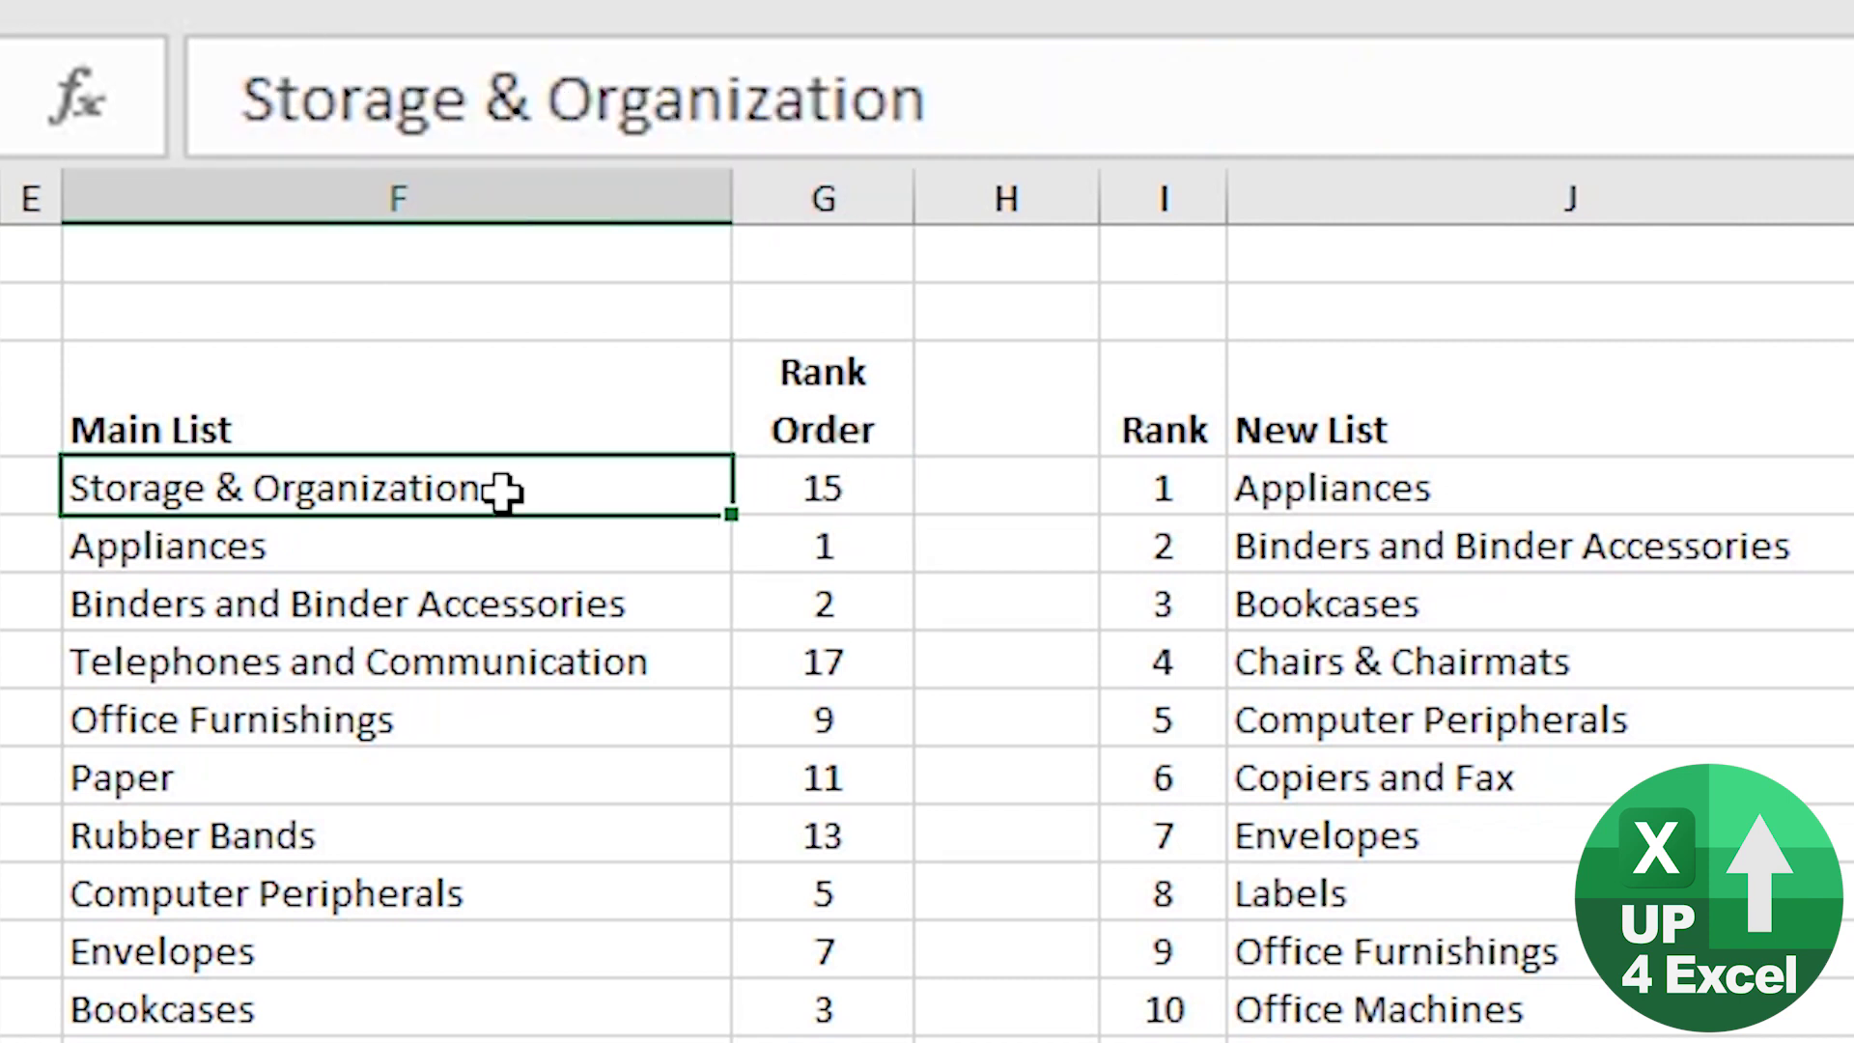
pyautogui.click(859, 497)
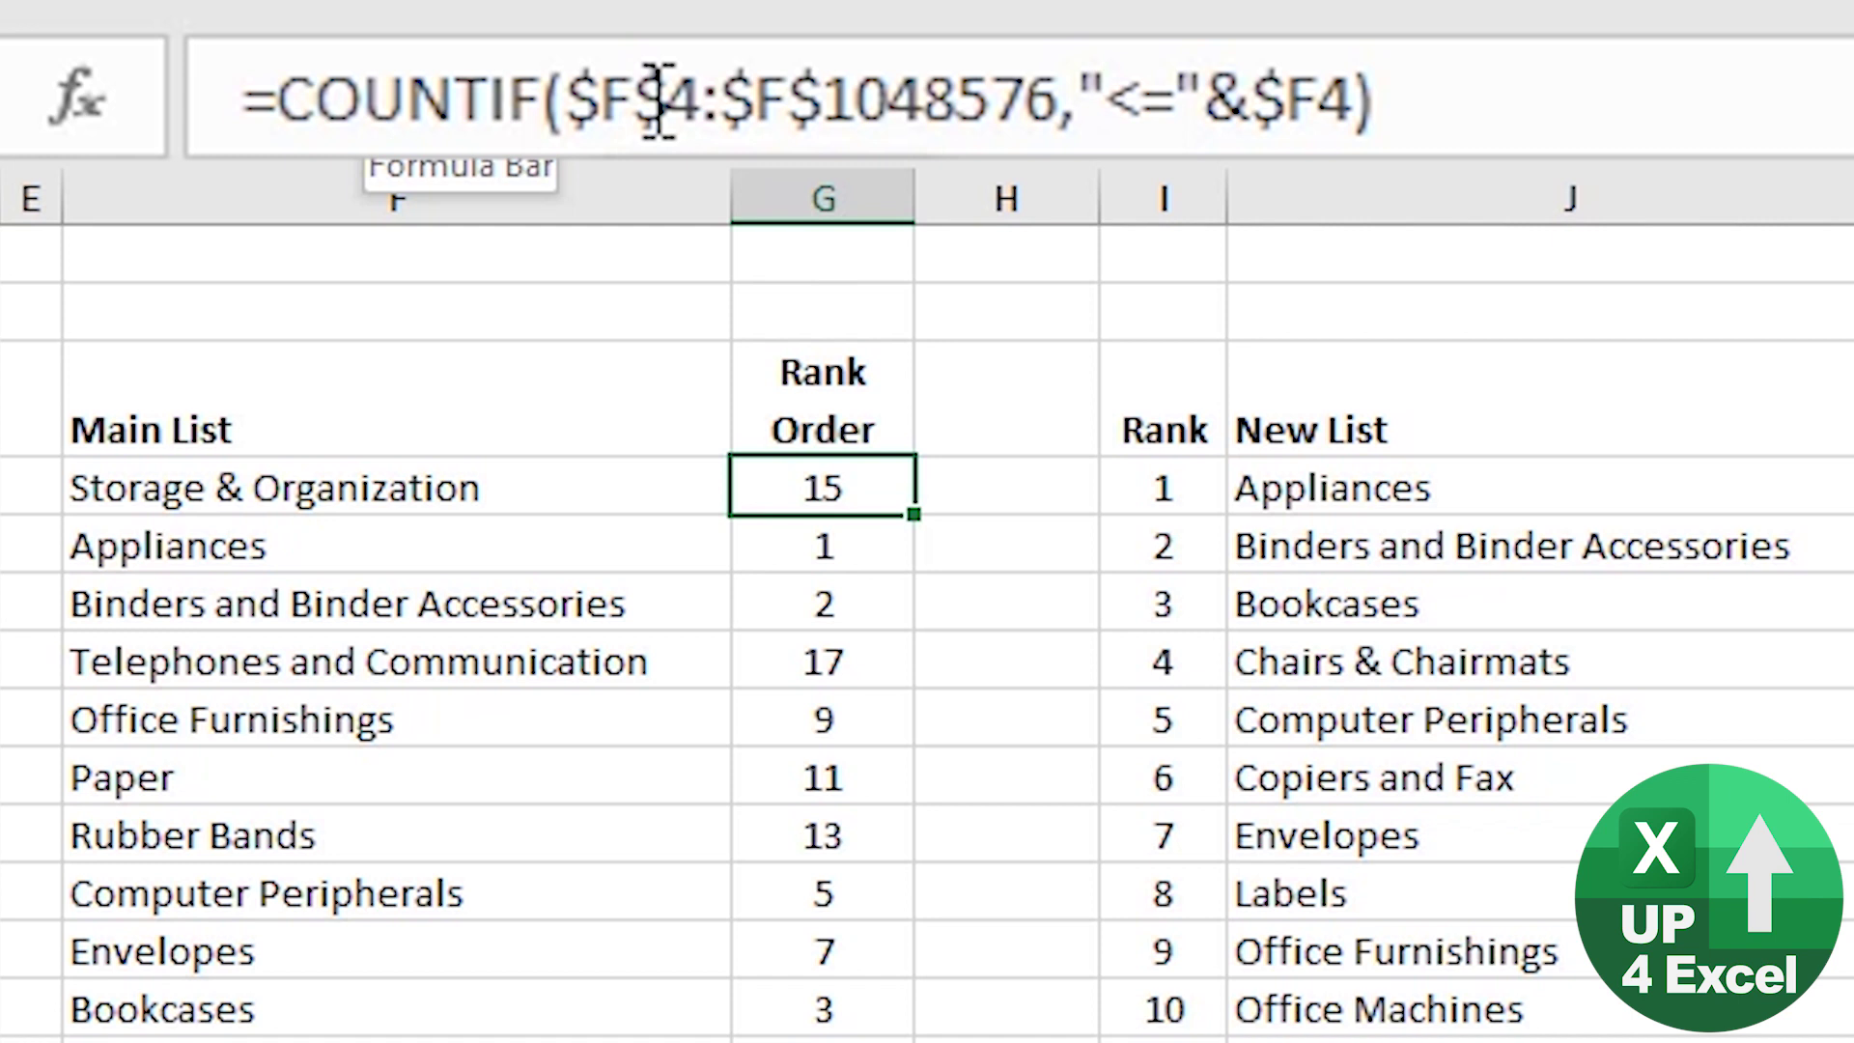
pyautogui.press('F2')
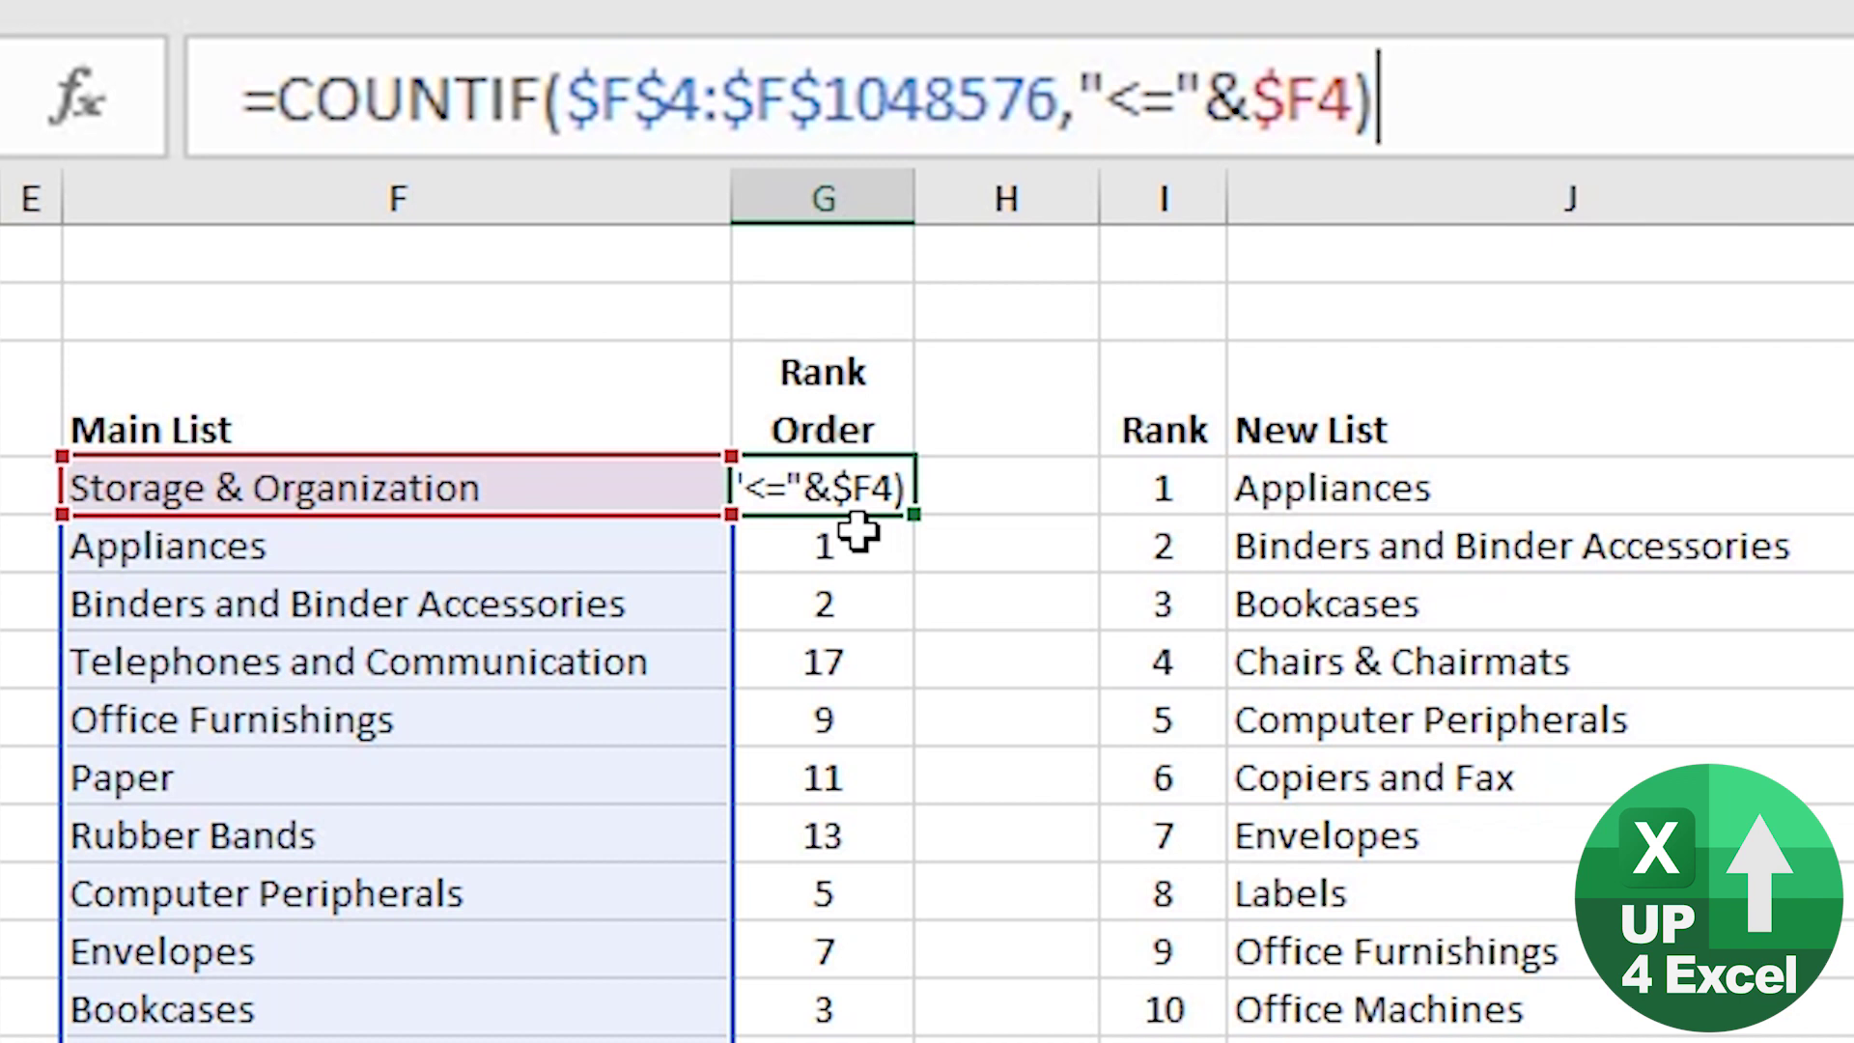
pyautogui.press('Return')
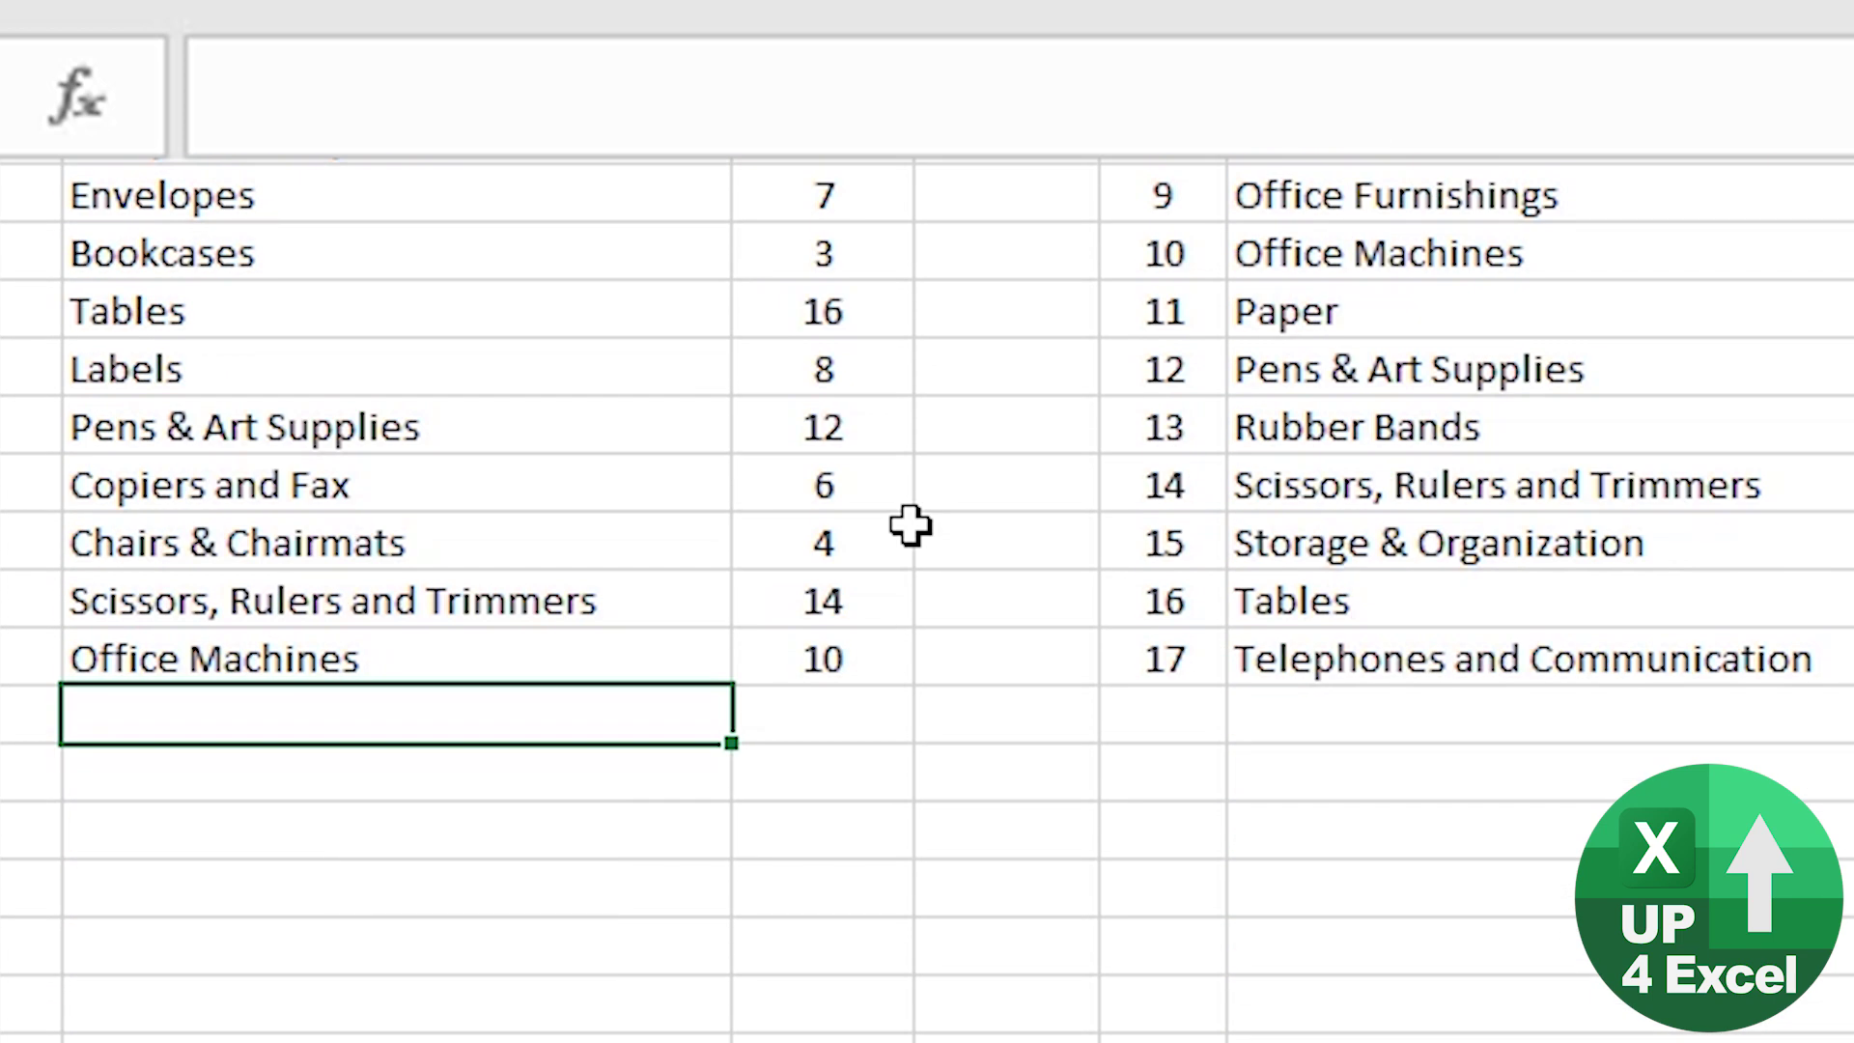
# Add test entry 'z' below Office Machines, see it rank 18, then replace it with 'appliances'
pyautogui.write('z')
pyautogui.press('Return')
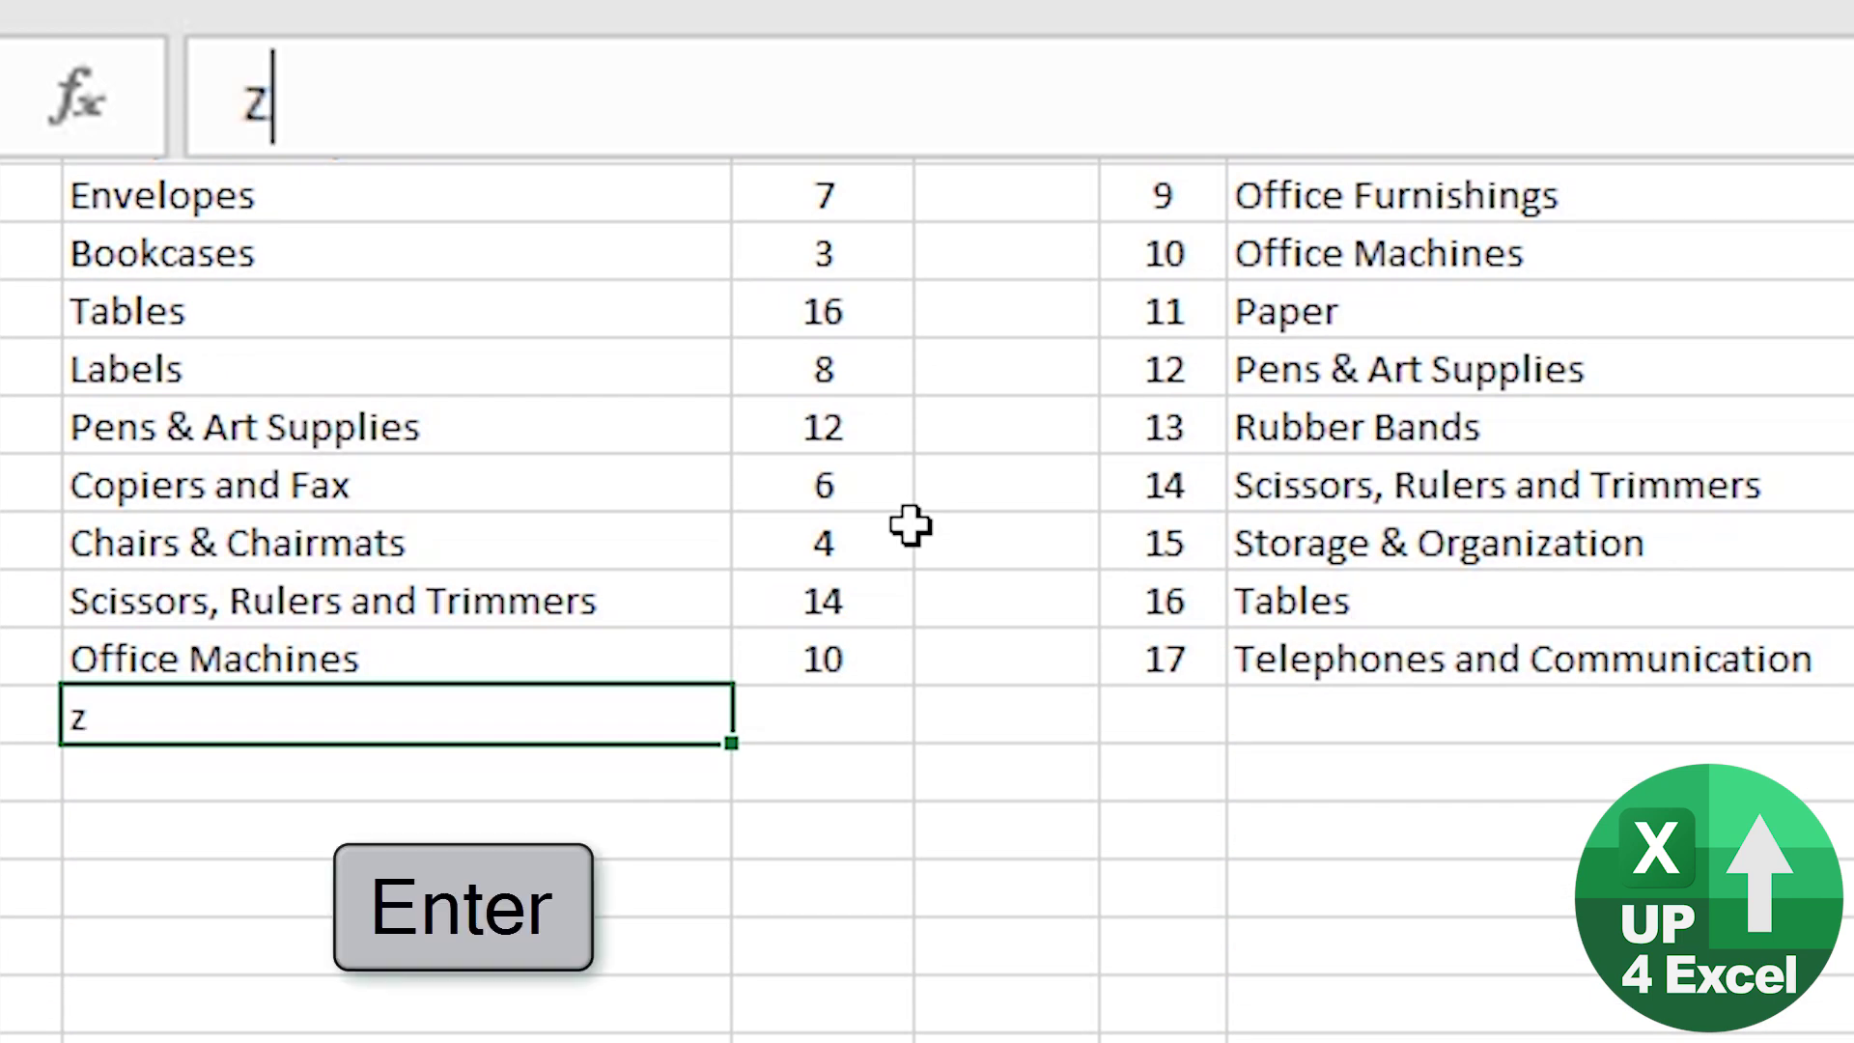
pyautogui.press('Up')
pyautogui.press('Right')
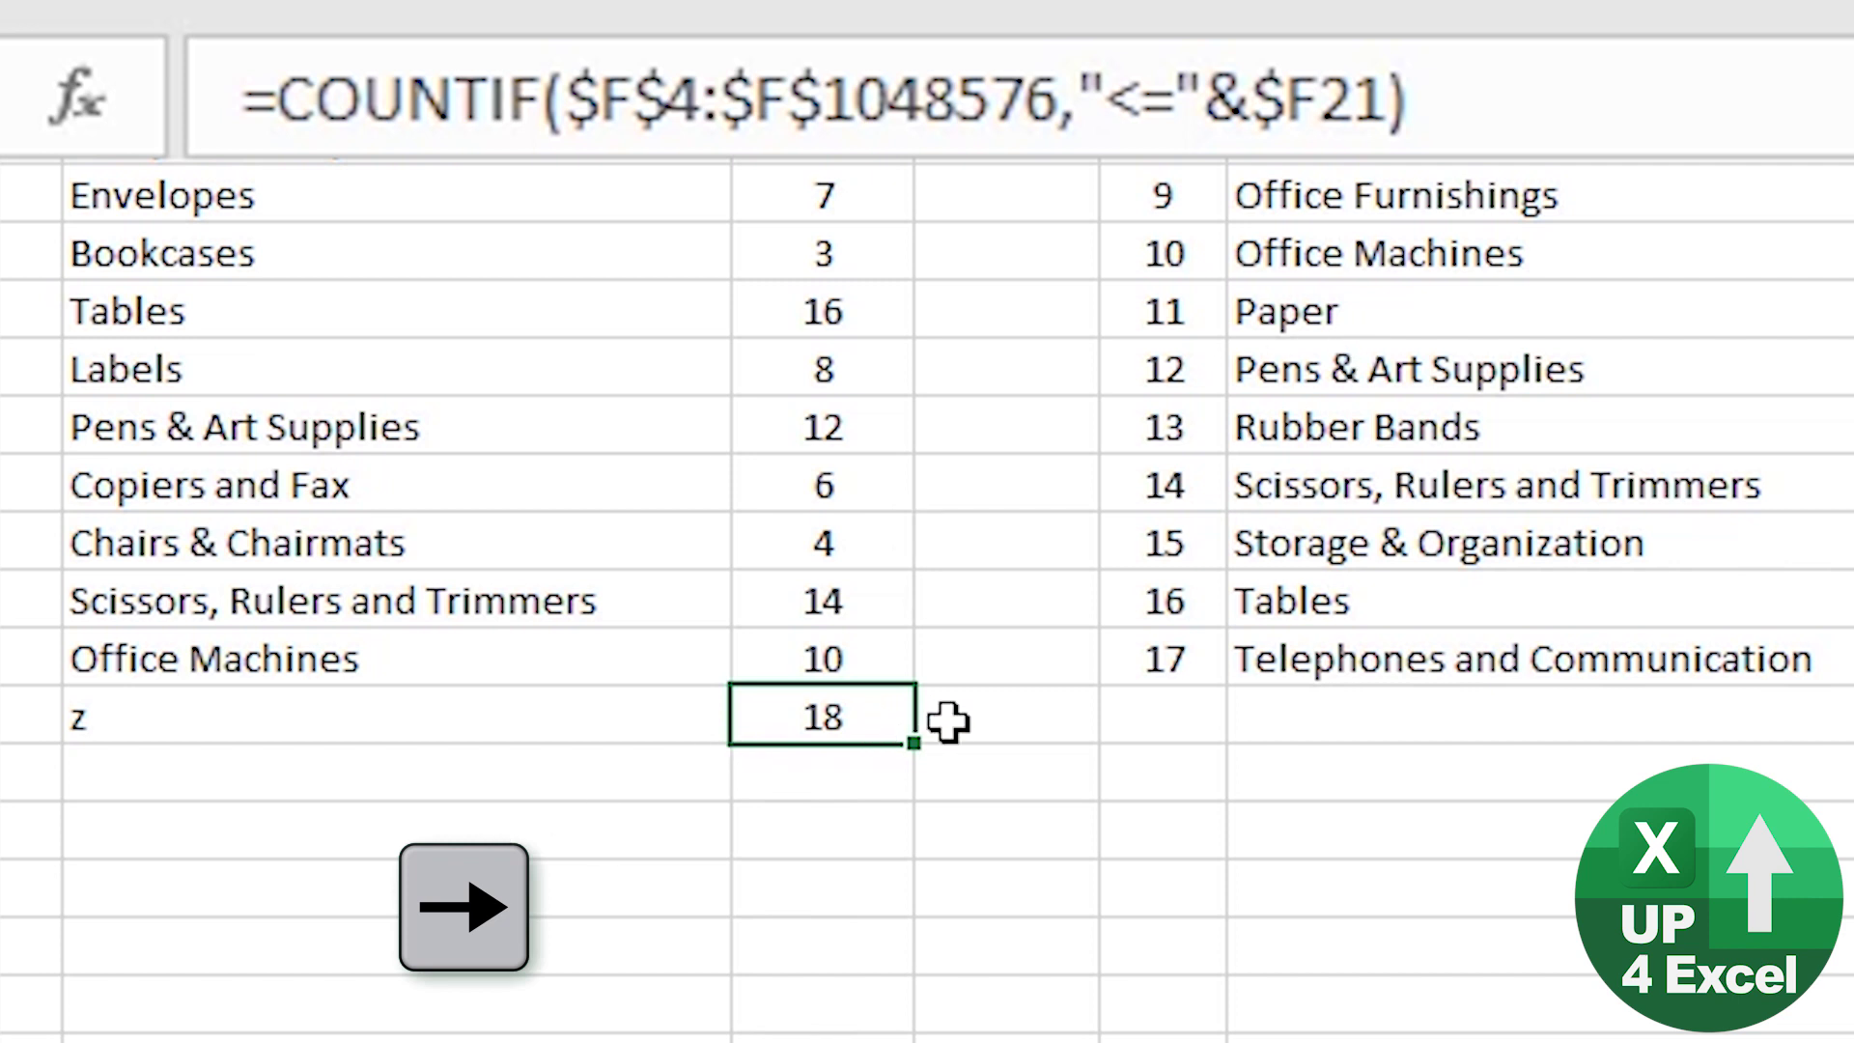
pyautogui.press('Left')
pyautogui.write('appliances')
pyautogui.press('Return')
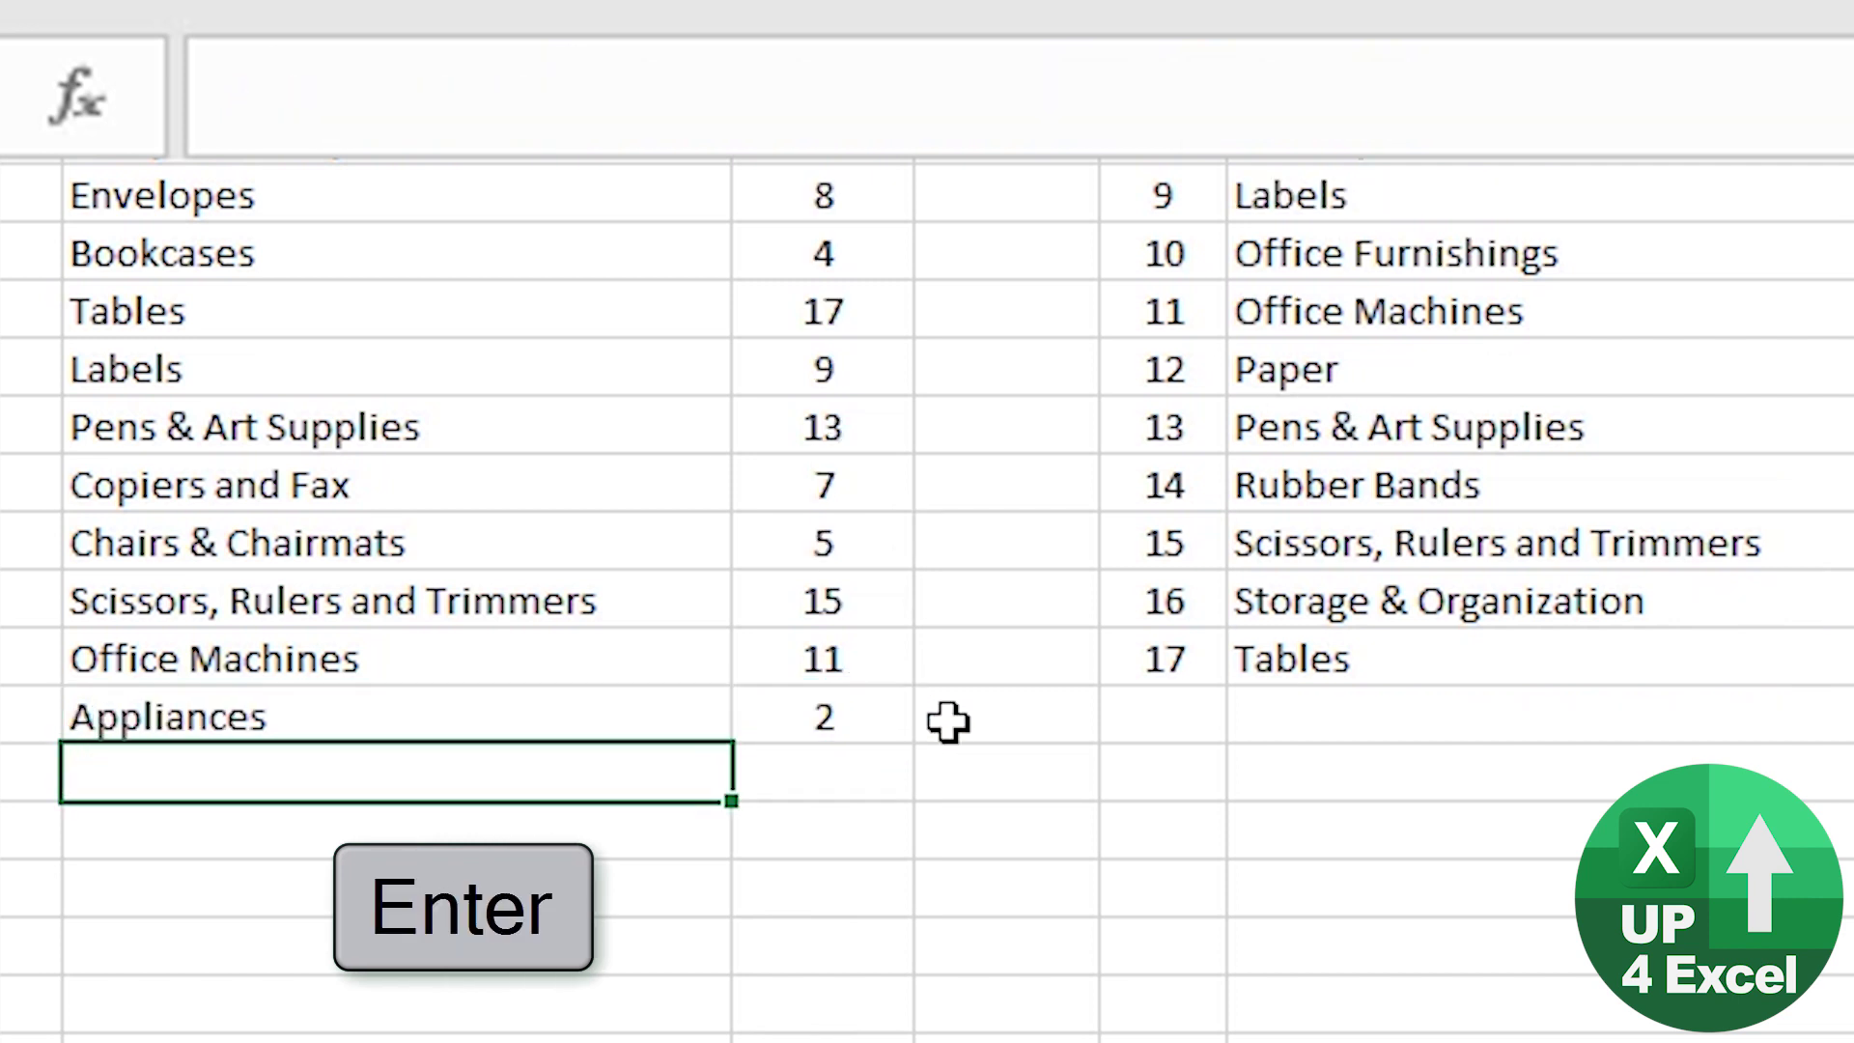
# Change the test entry to the single letter 'a', then delete it
pyautogui.press('Up')
pyautogui.write('a')
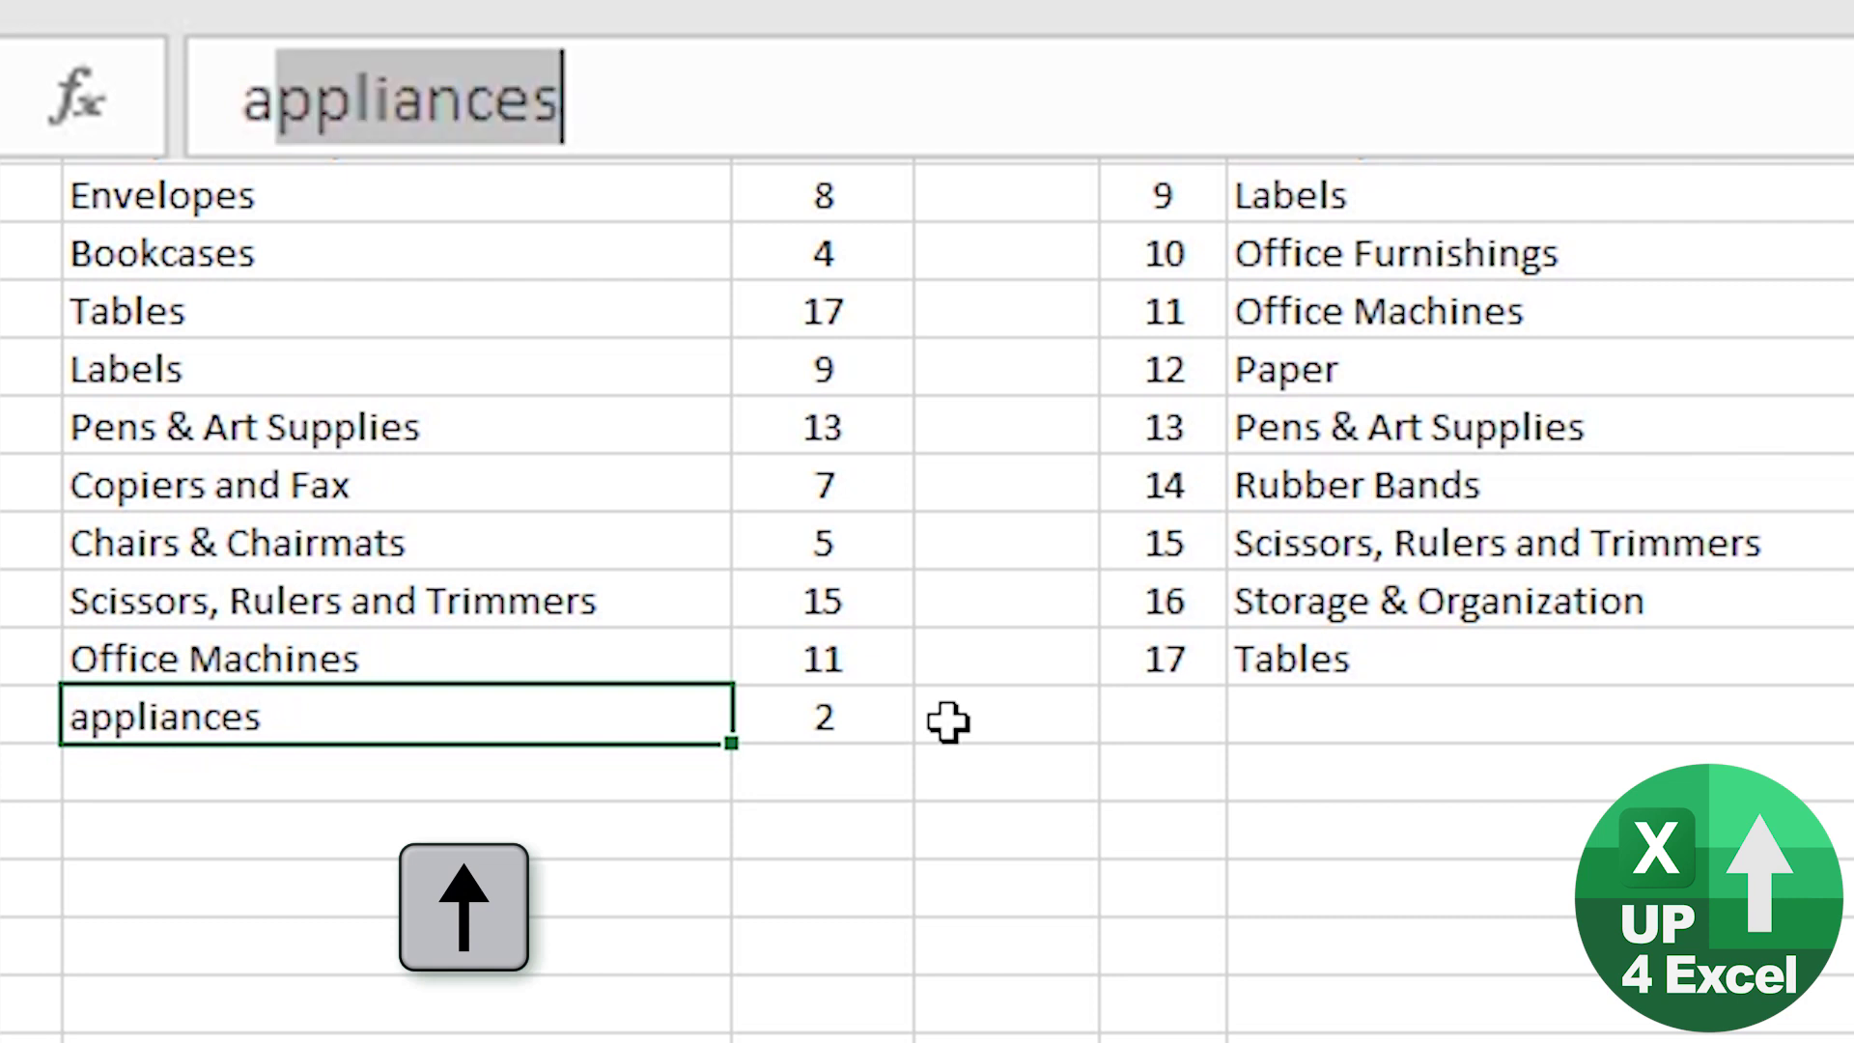
pyautogui.press('Delete')
pyautogui.press('Return')
pyautogui.press('Up')
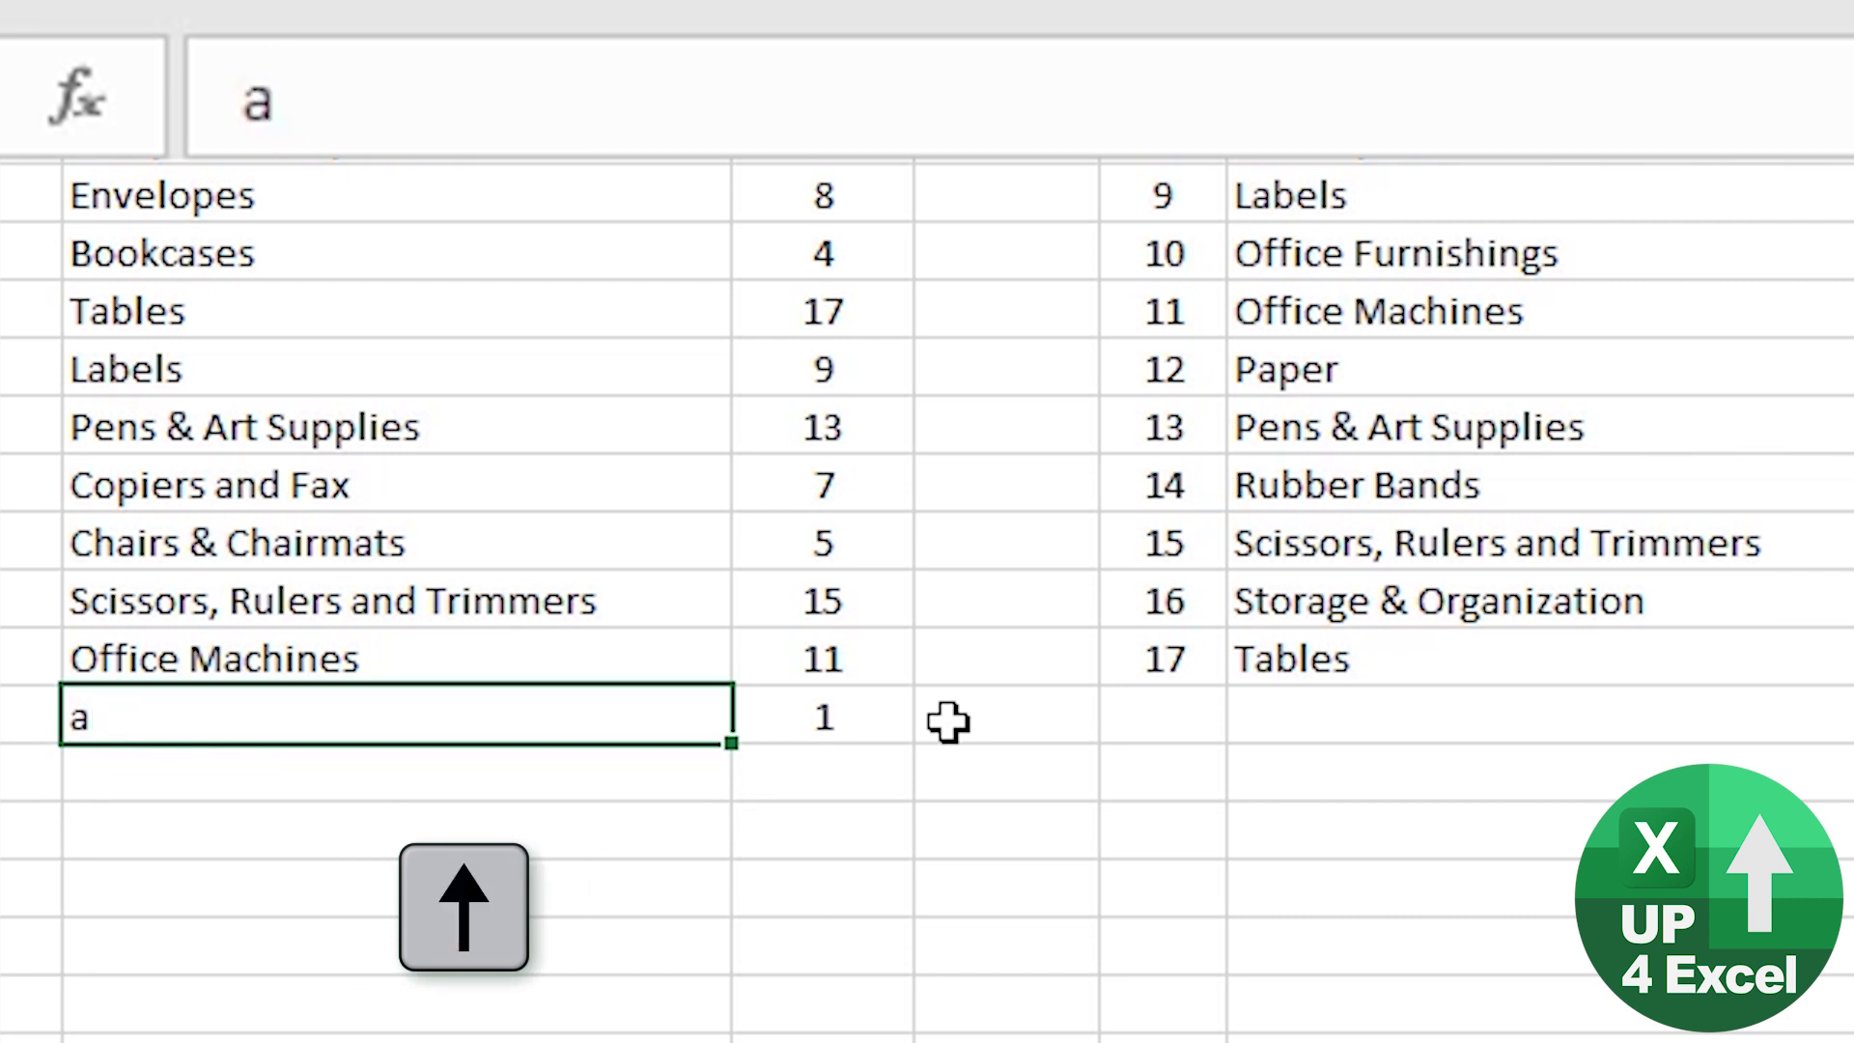
pyautogui.press('Delete')
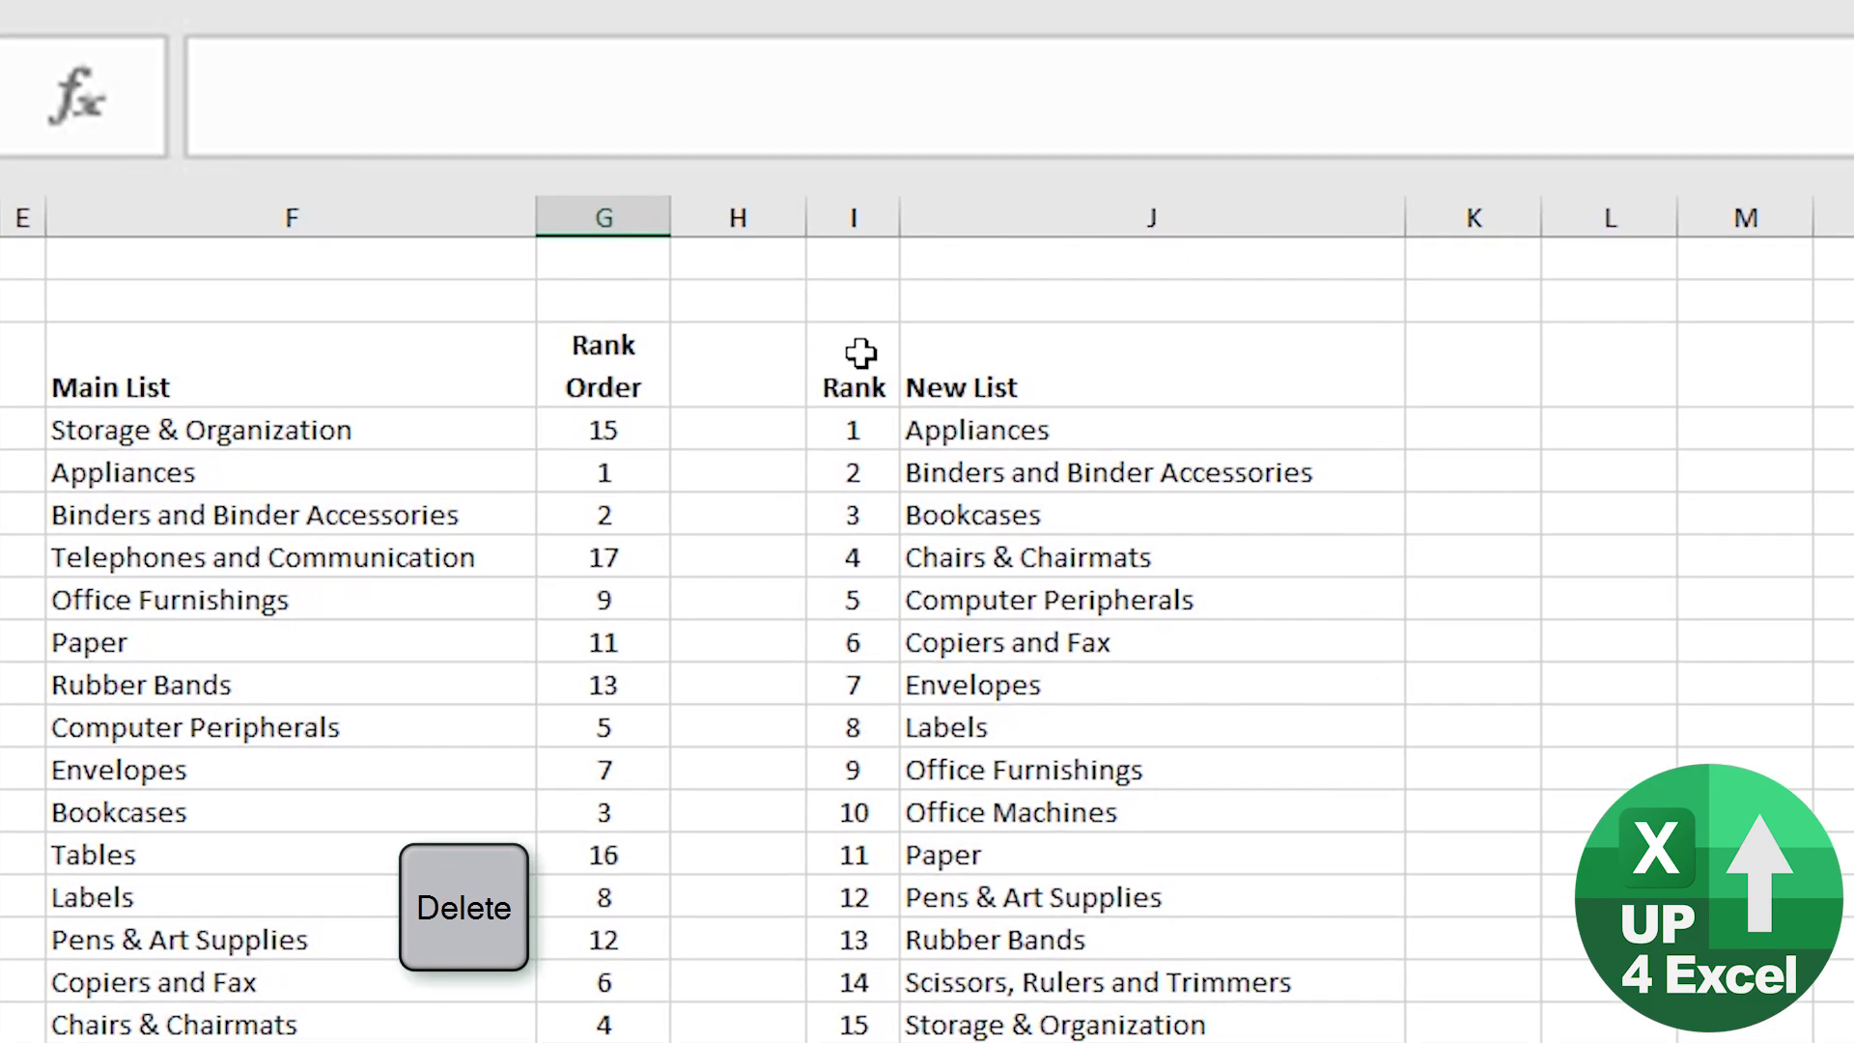
pyautogui.click(860, 353)
pyautogui.moveTo(850, 426); pyautogui.dragTo(854, 1038)
pyautogui.click(867, 867)
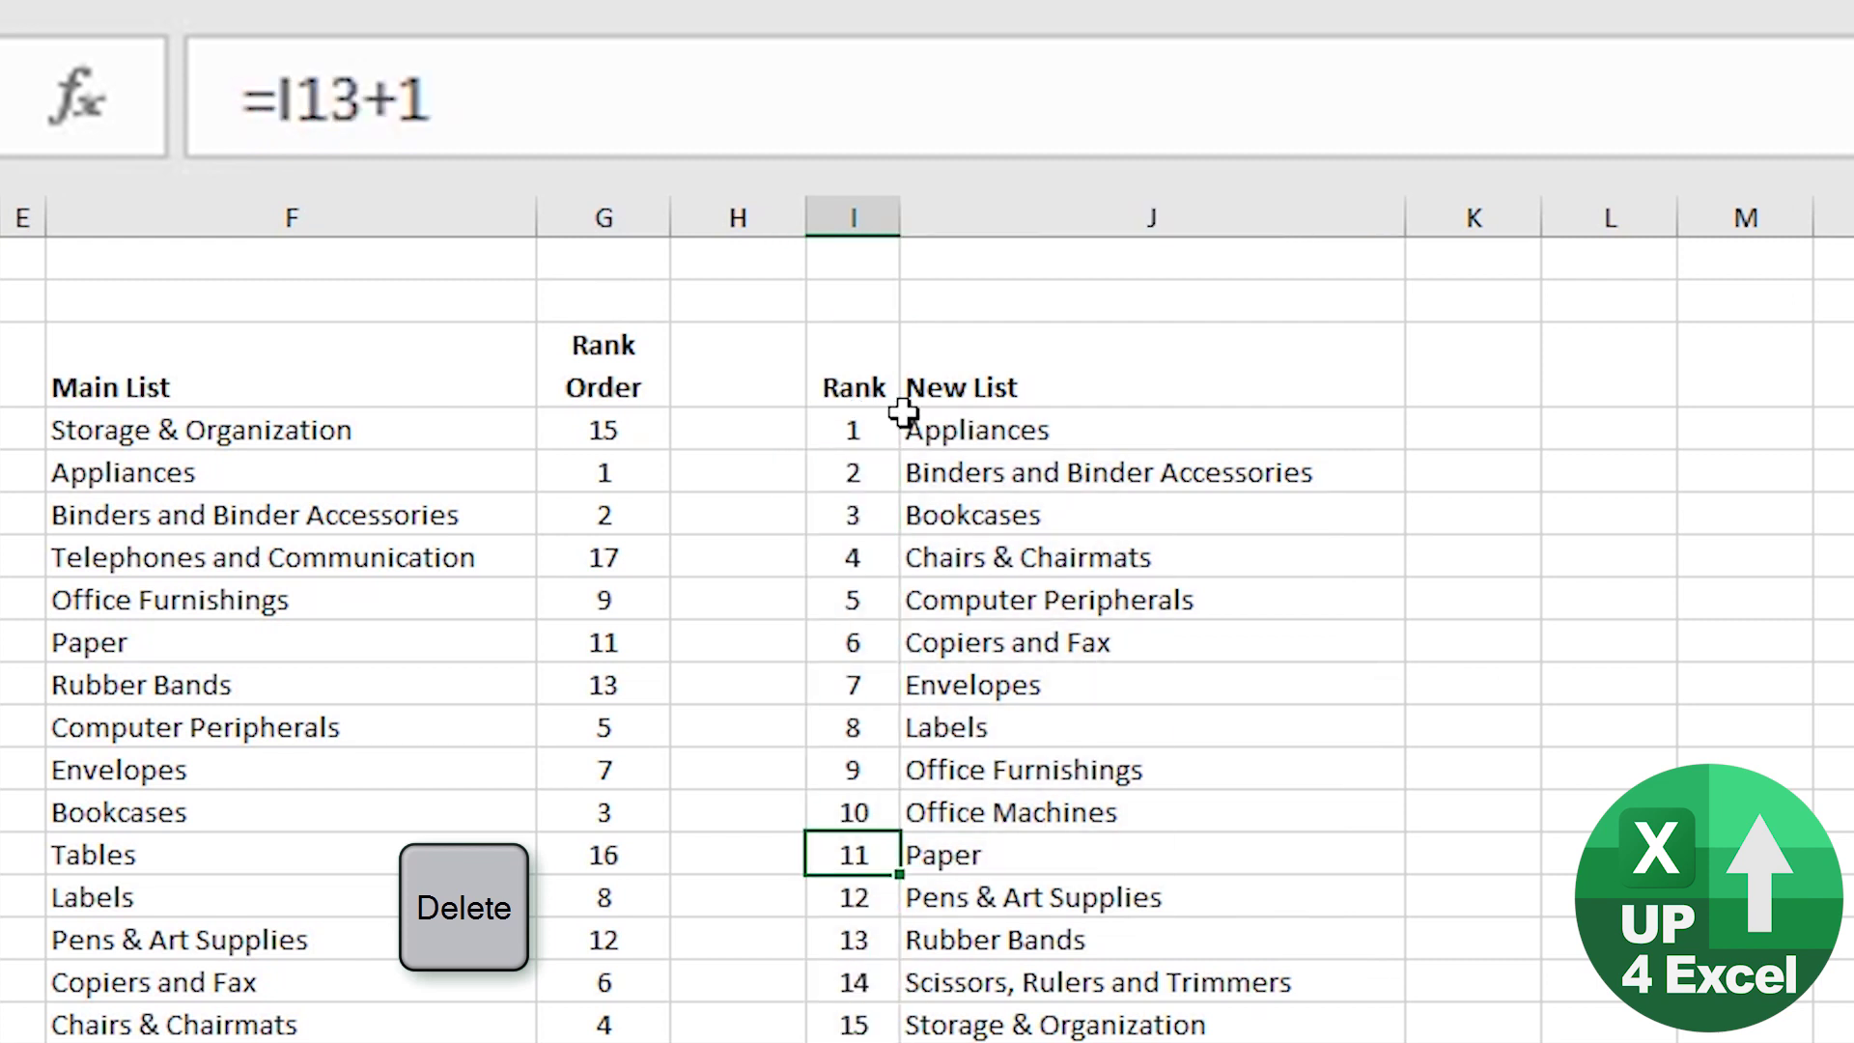
pyautogui.click(871, 482)
pyautogui.click(842, 429)
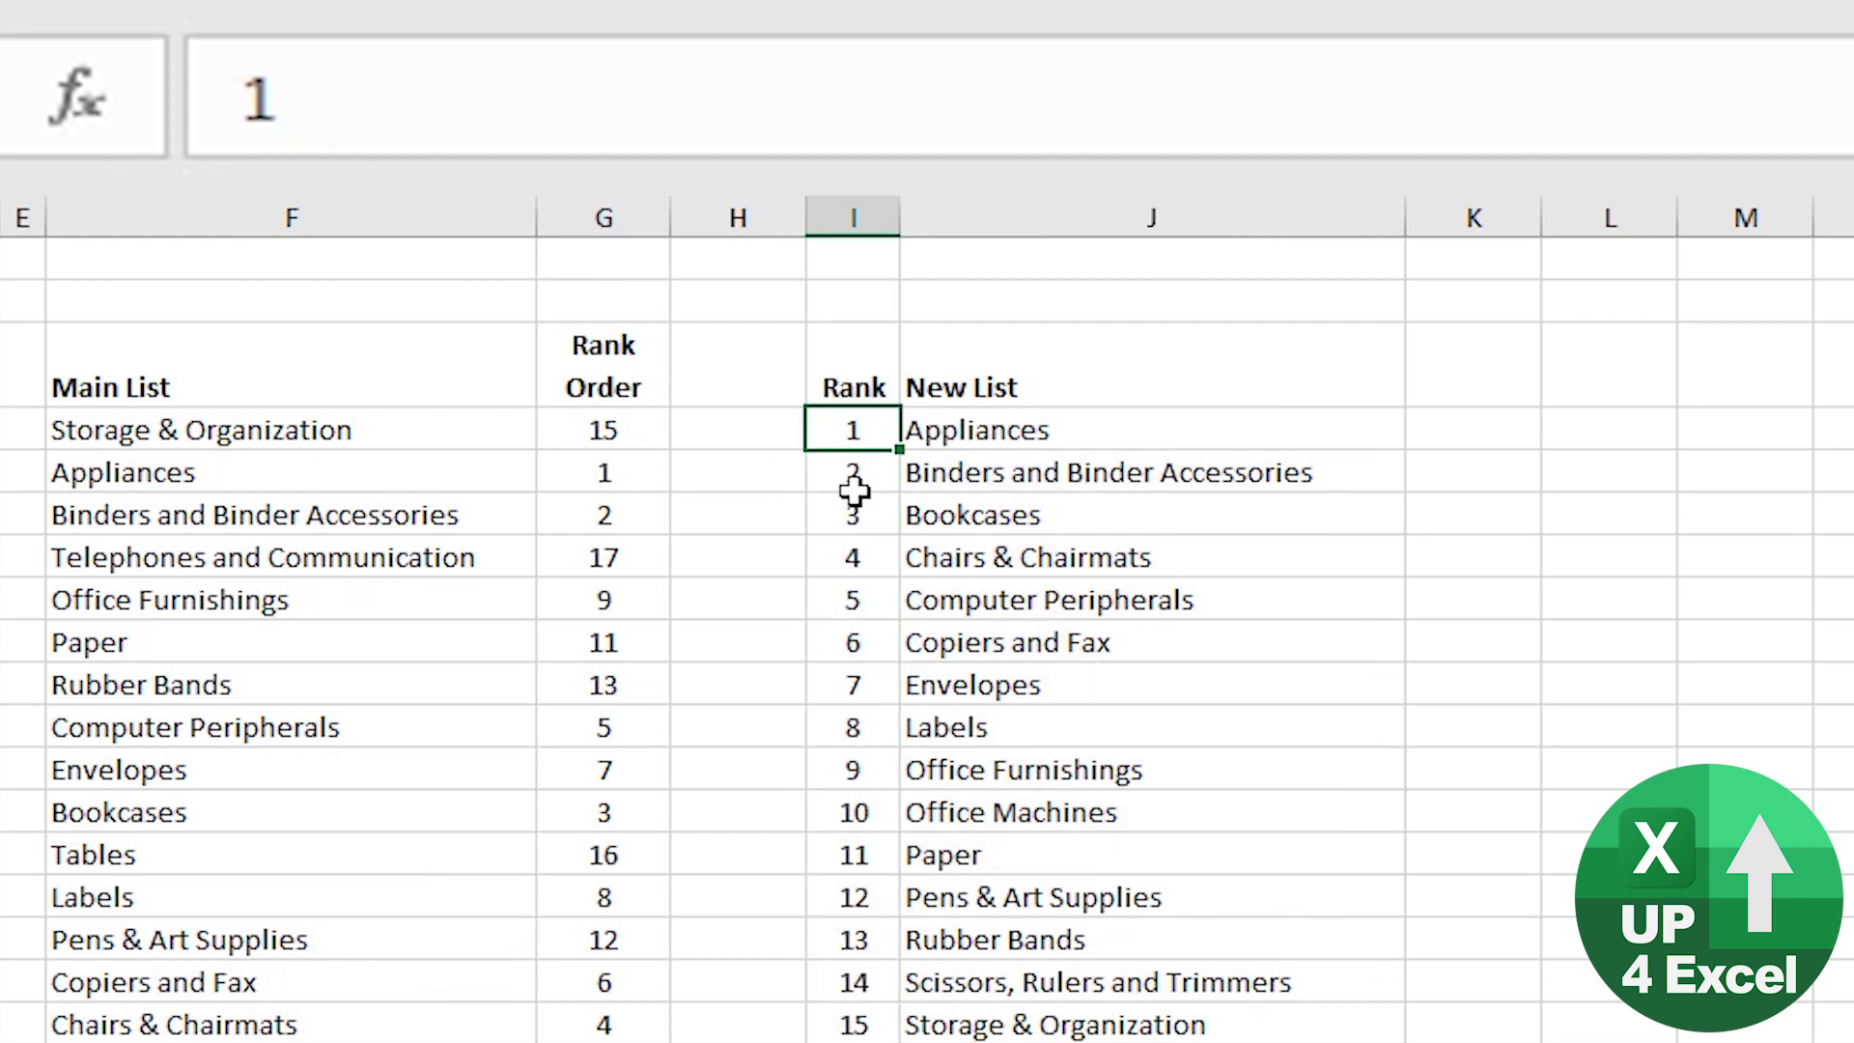
pyautogui.click(849, 478)
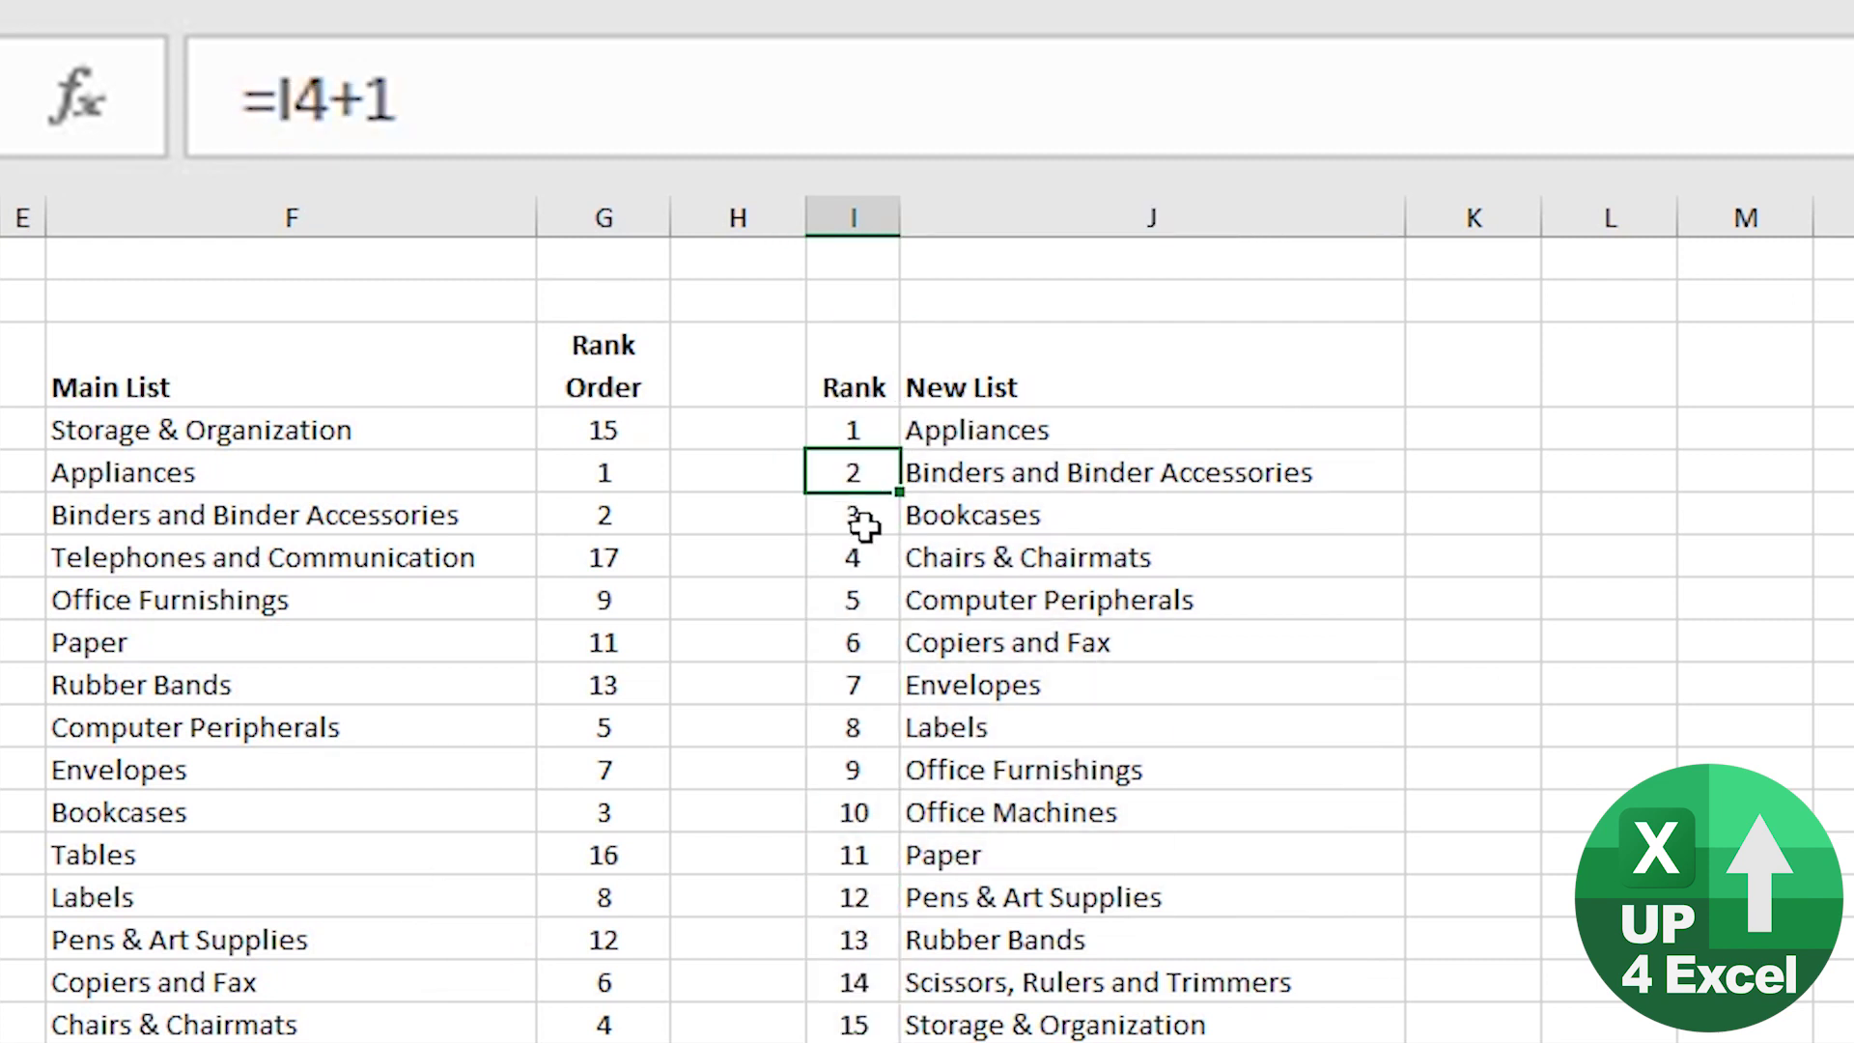
pyautogui.click(954, 433)
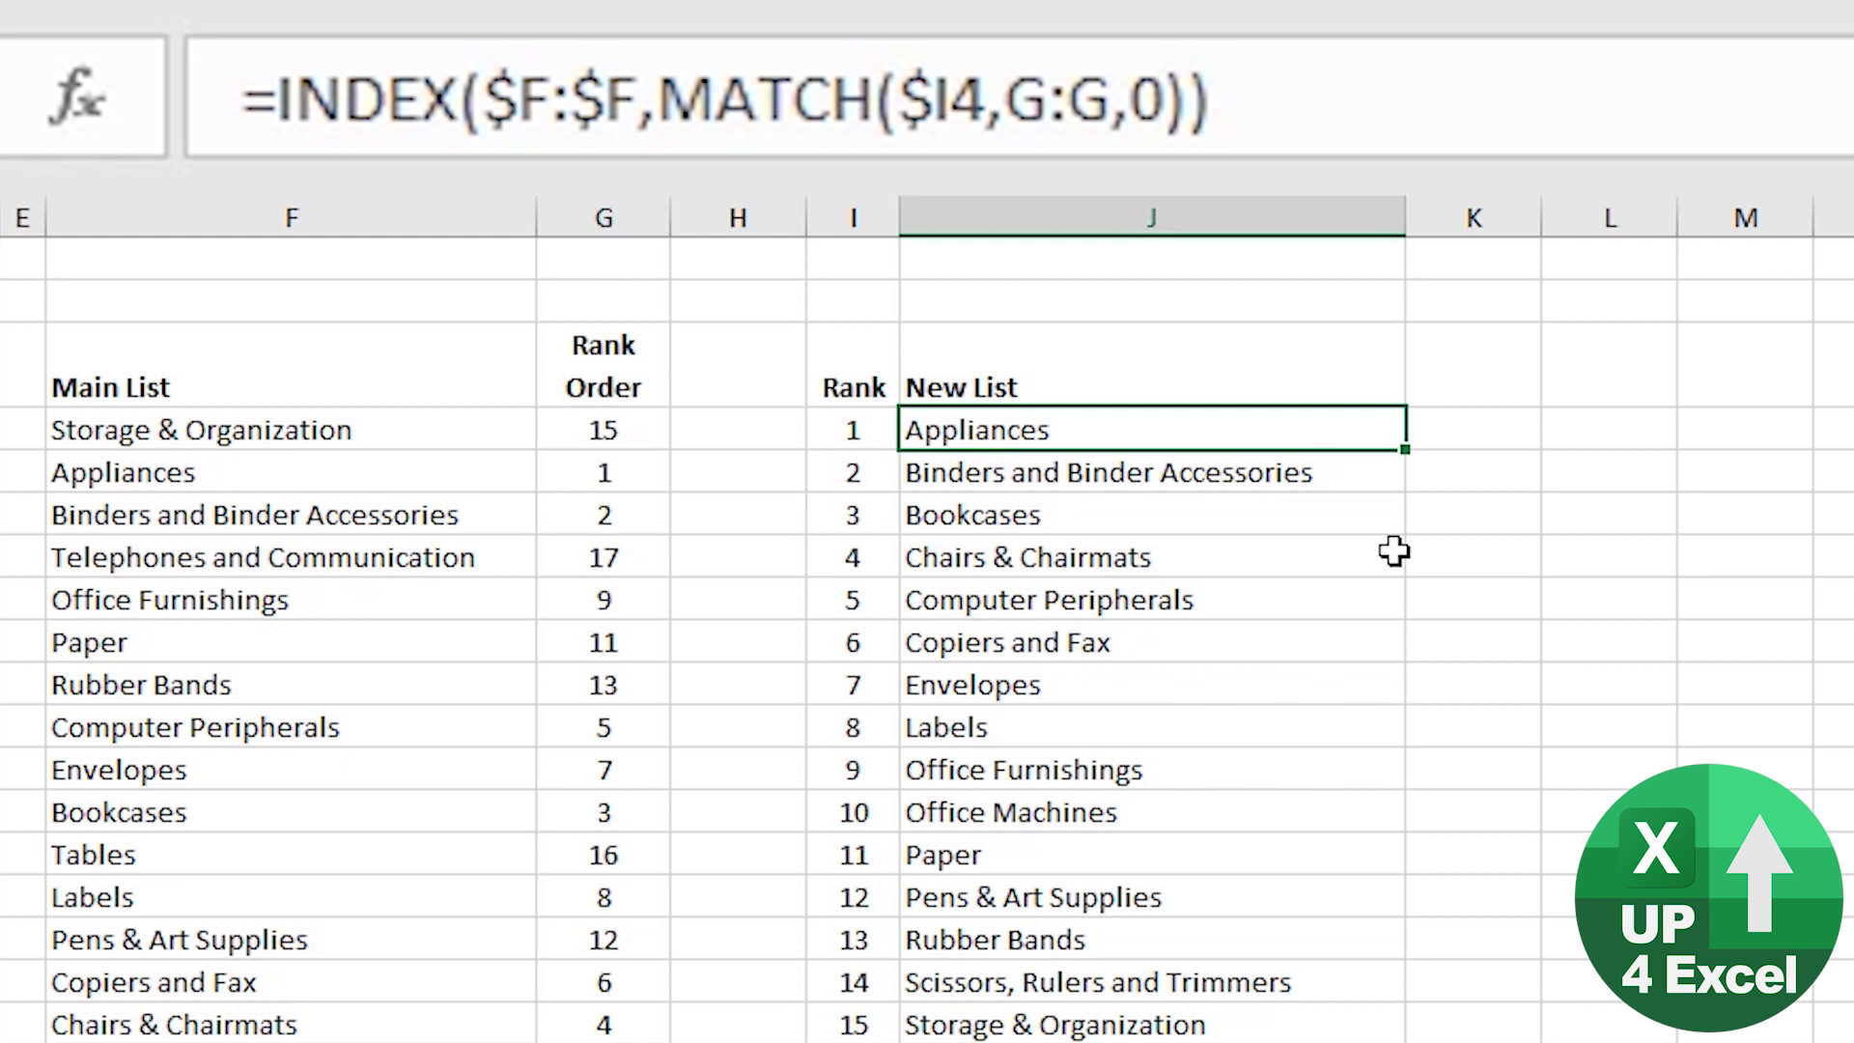
pyautogui.press('Left')
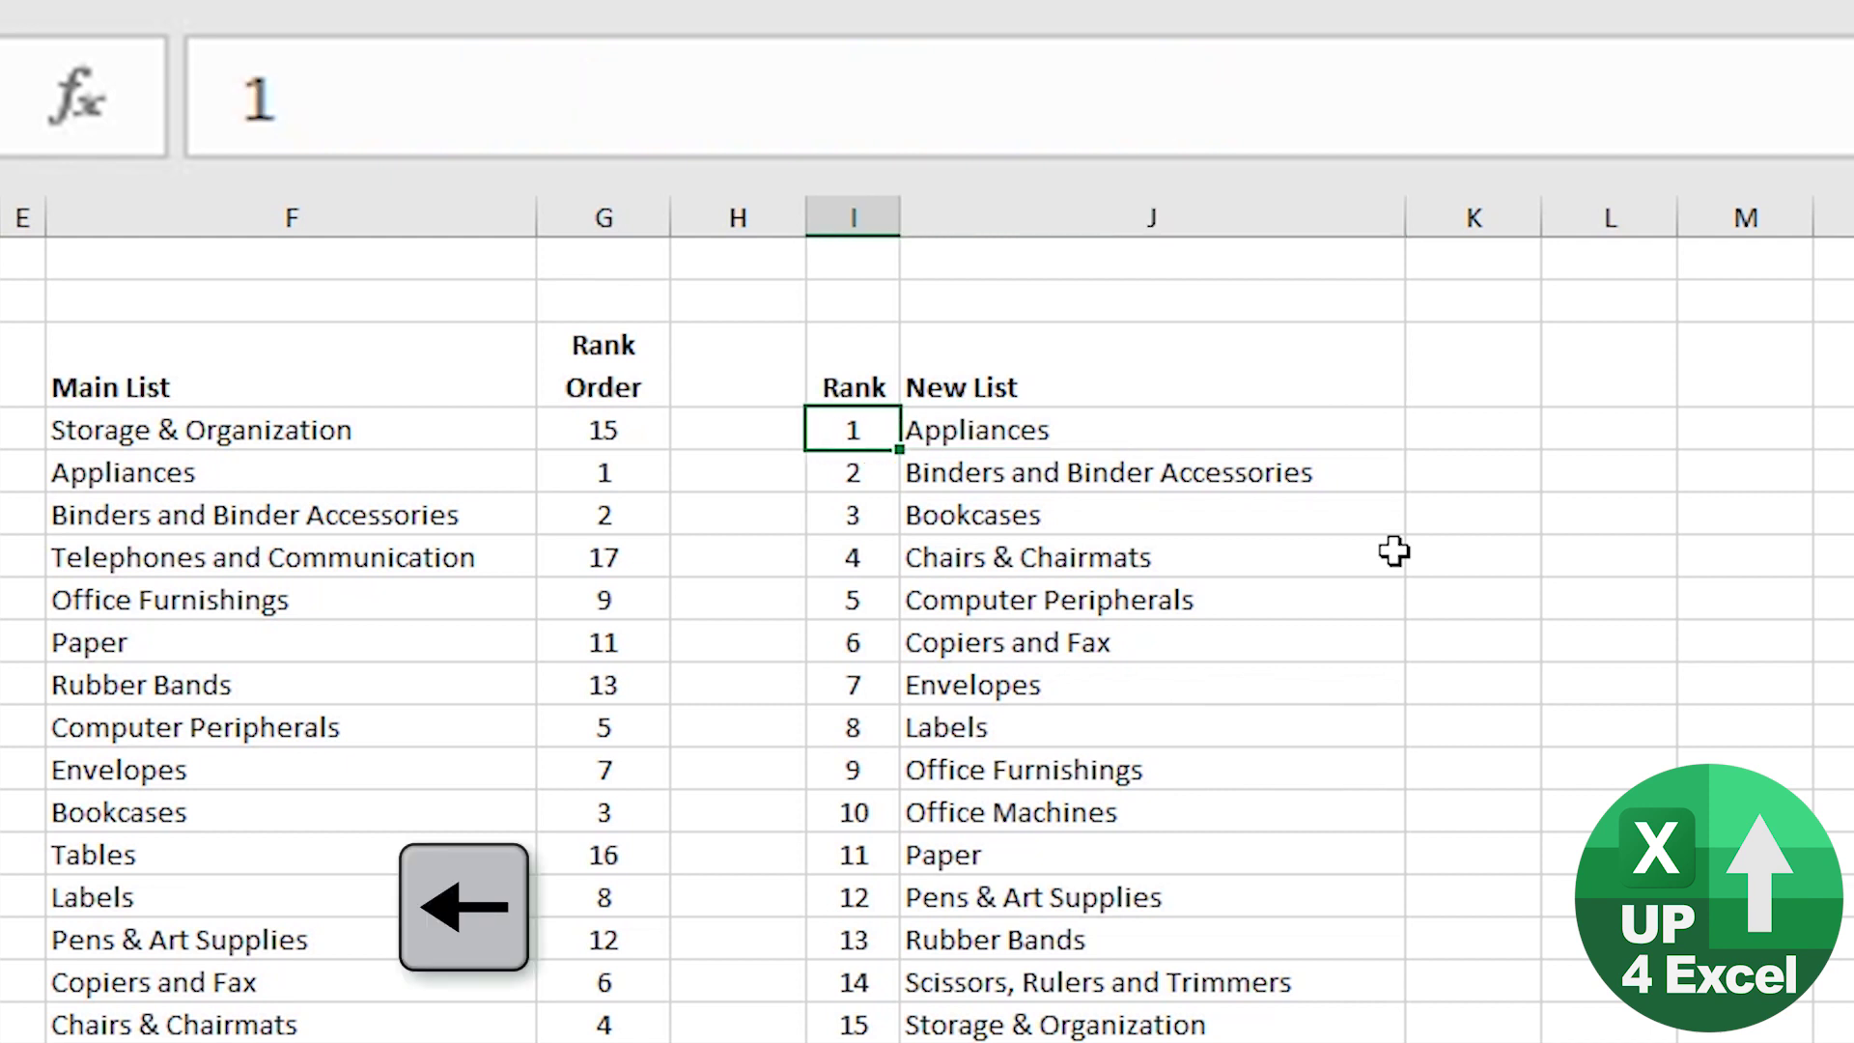
pyautogui.press('Right')
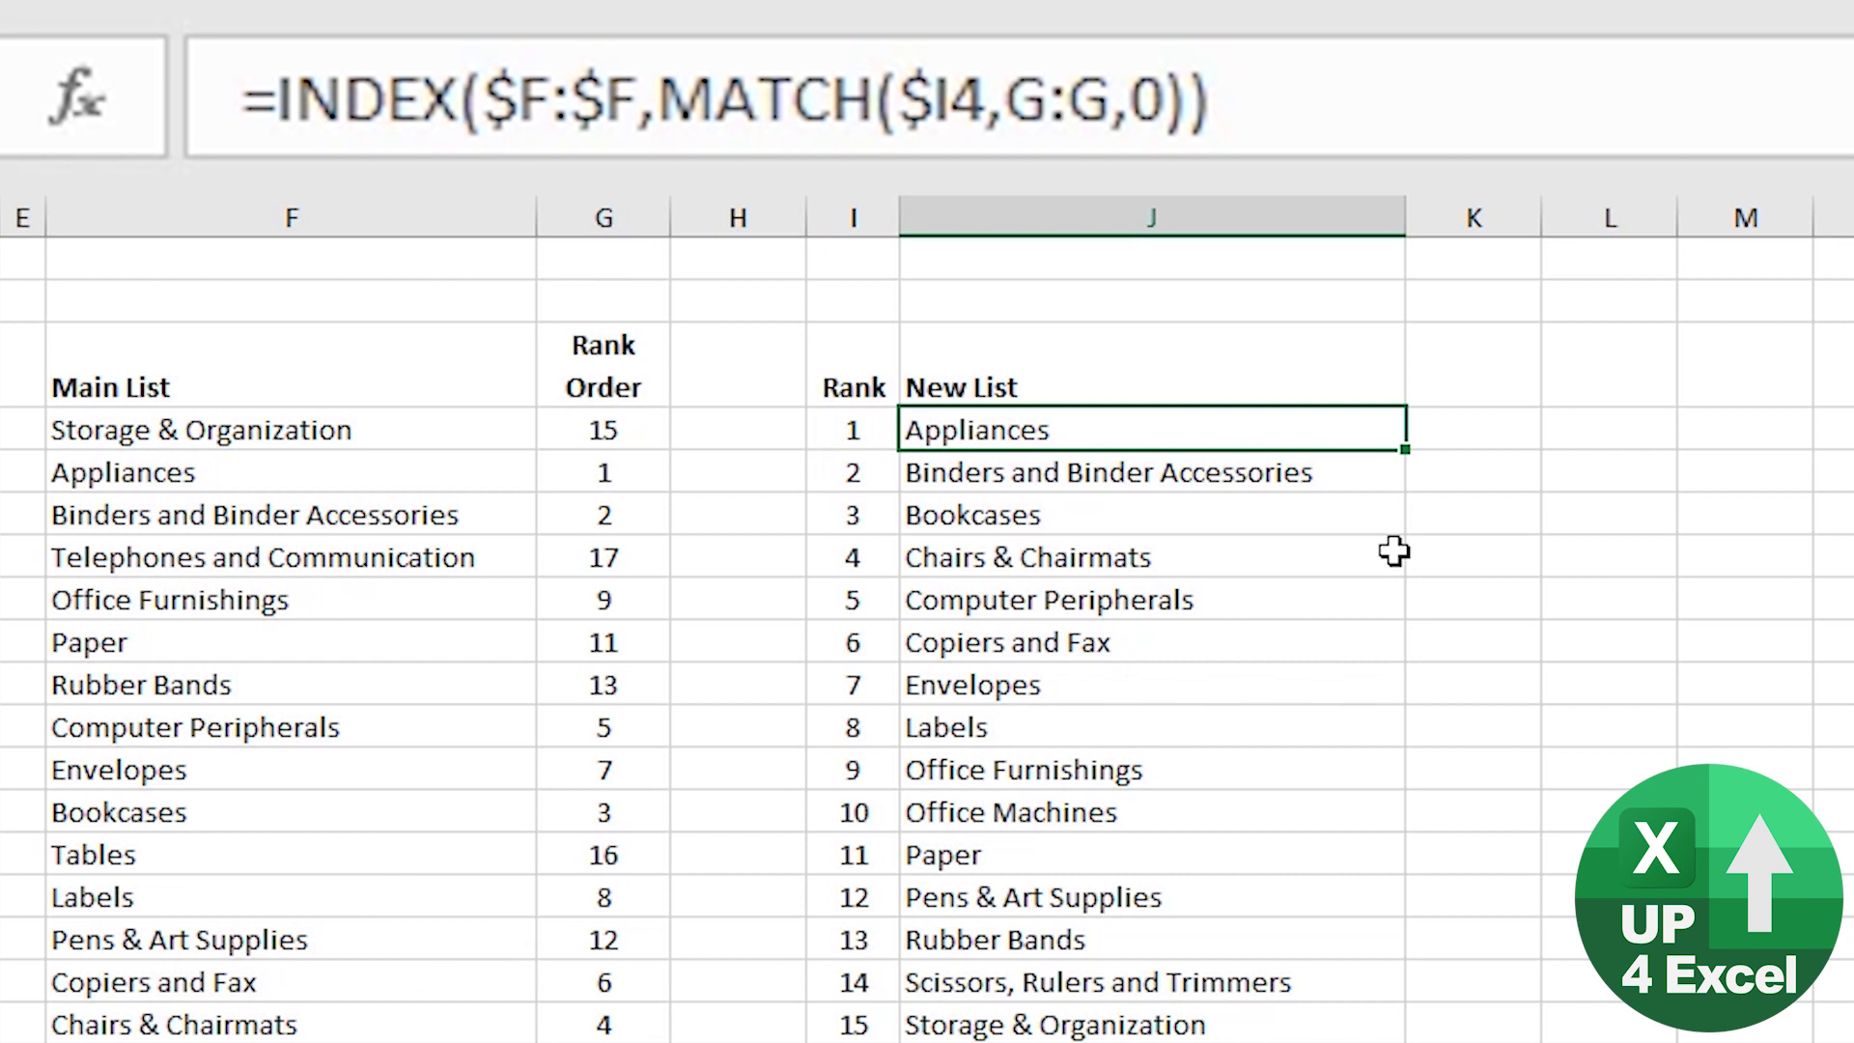
pyautogui.press('F2')
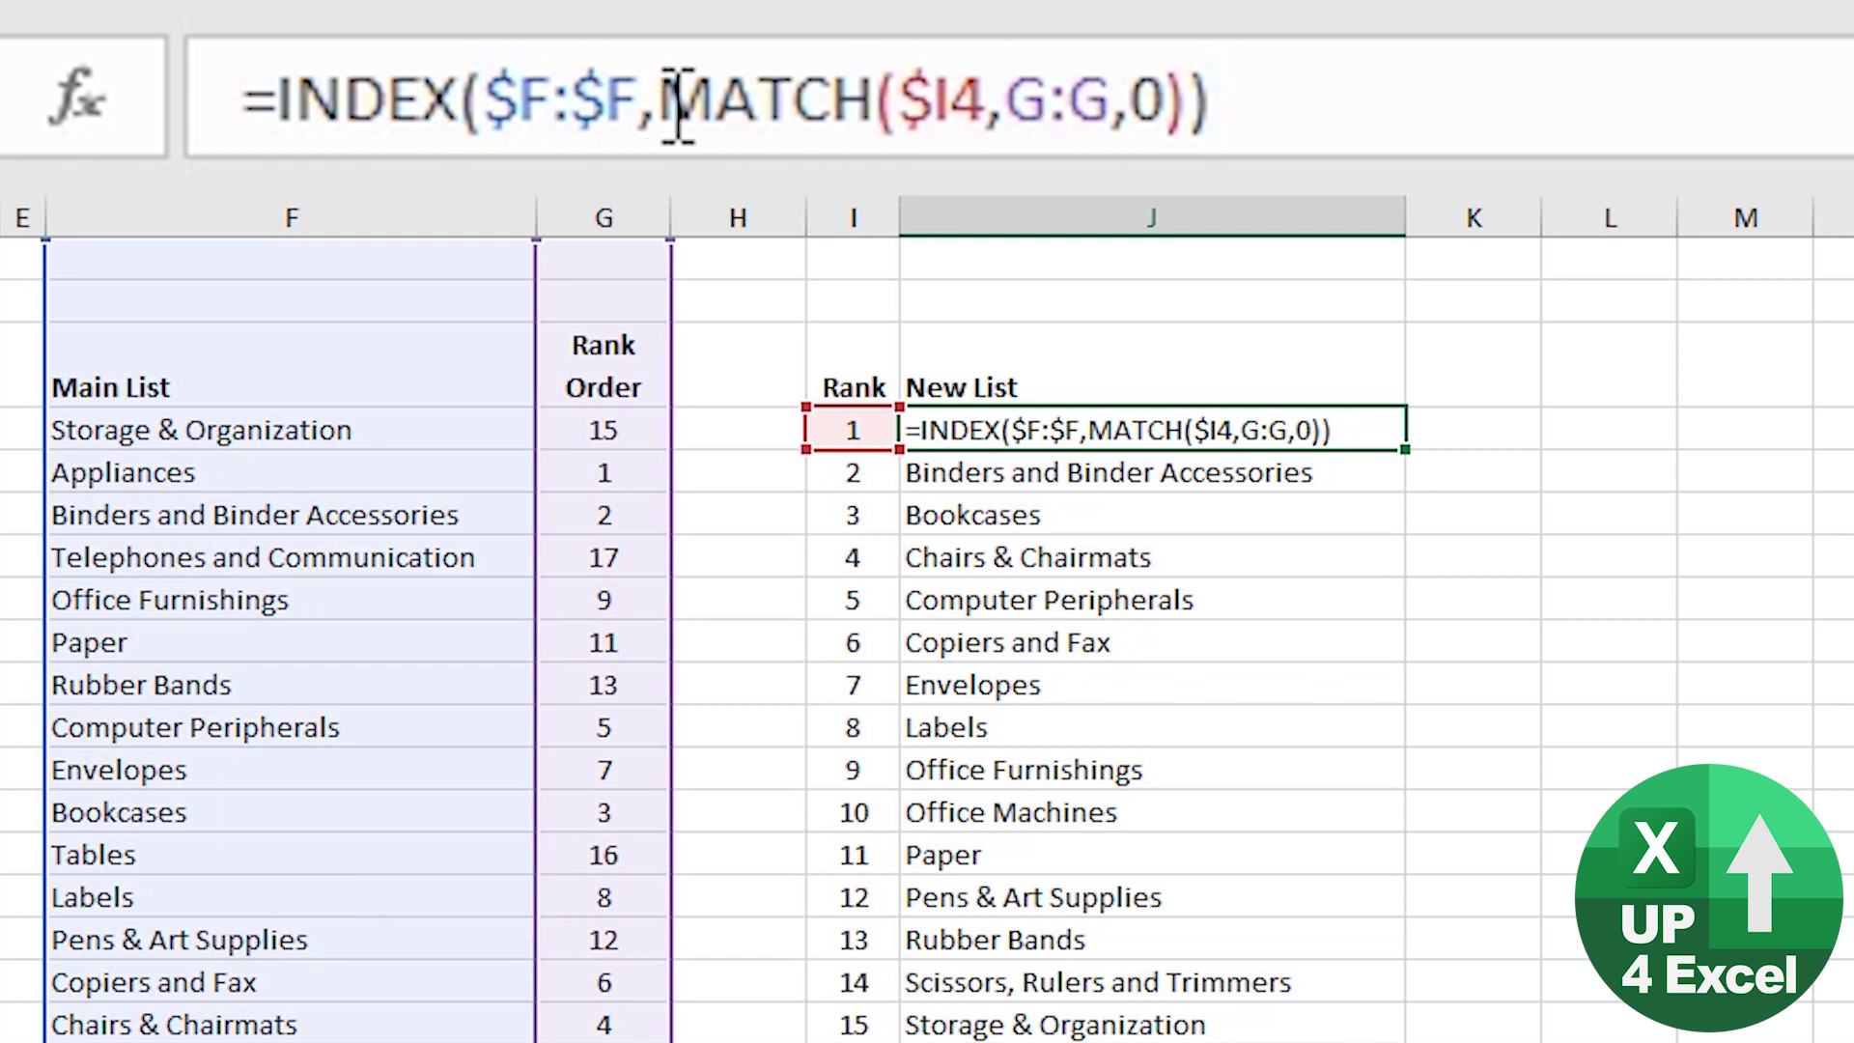
pyautogui.moveTo(641, 97); pyautogui.dragTo(1192, 88)
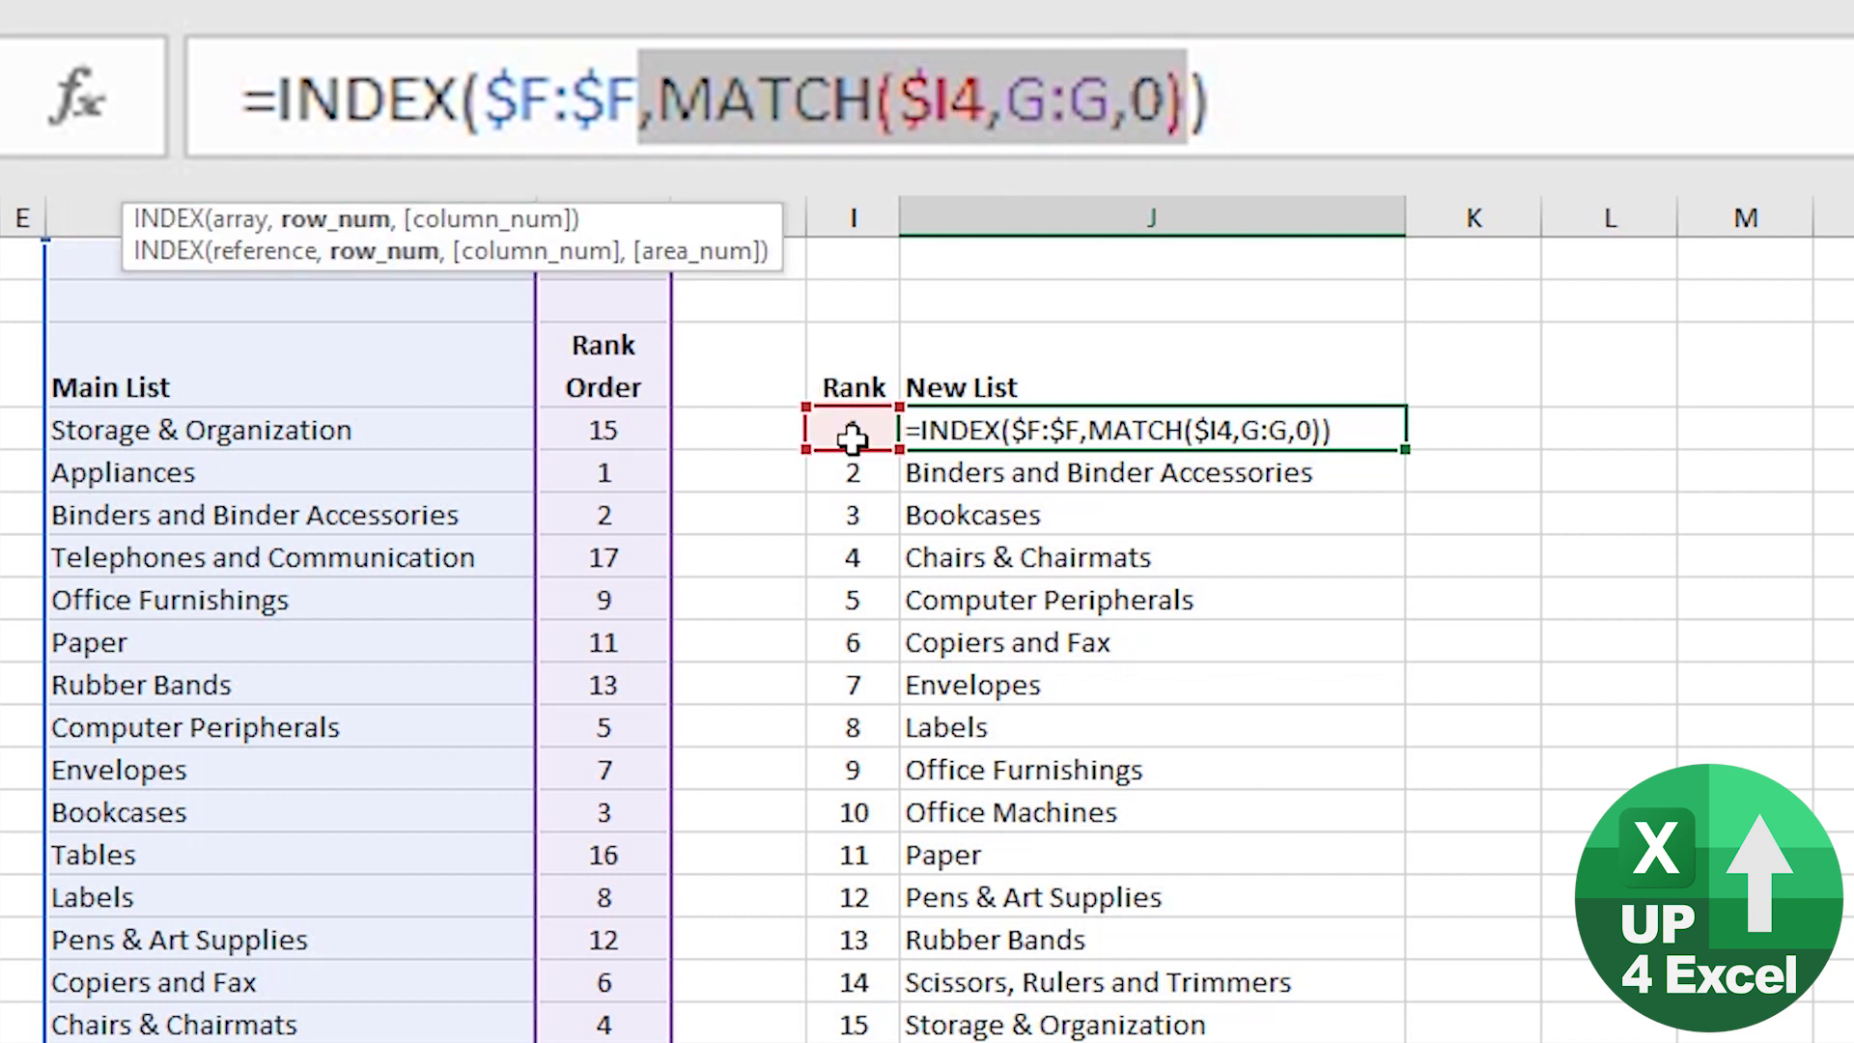
pyautogui.moveTo(642, 249); pyautogui.dragTo(68, 247)
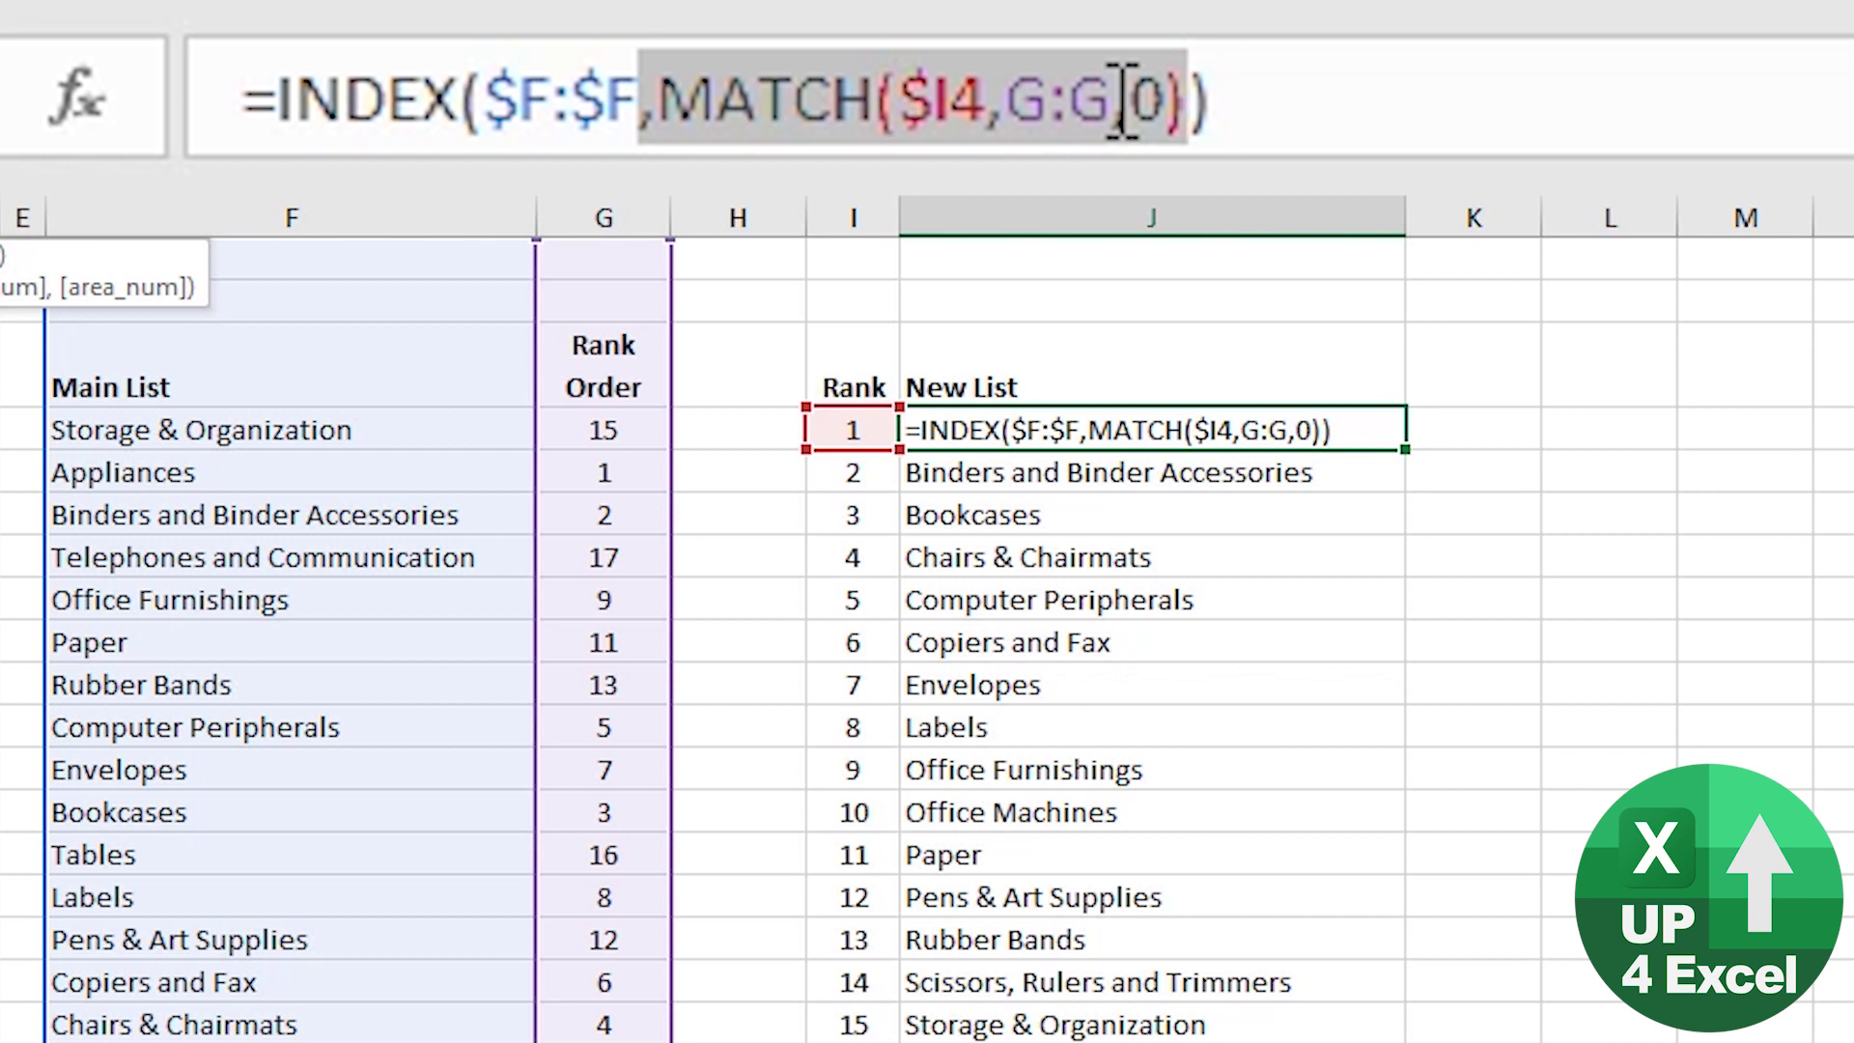
pyautogui.click(660, 102)
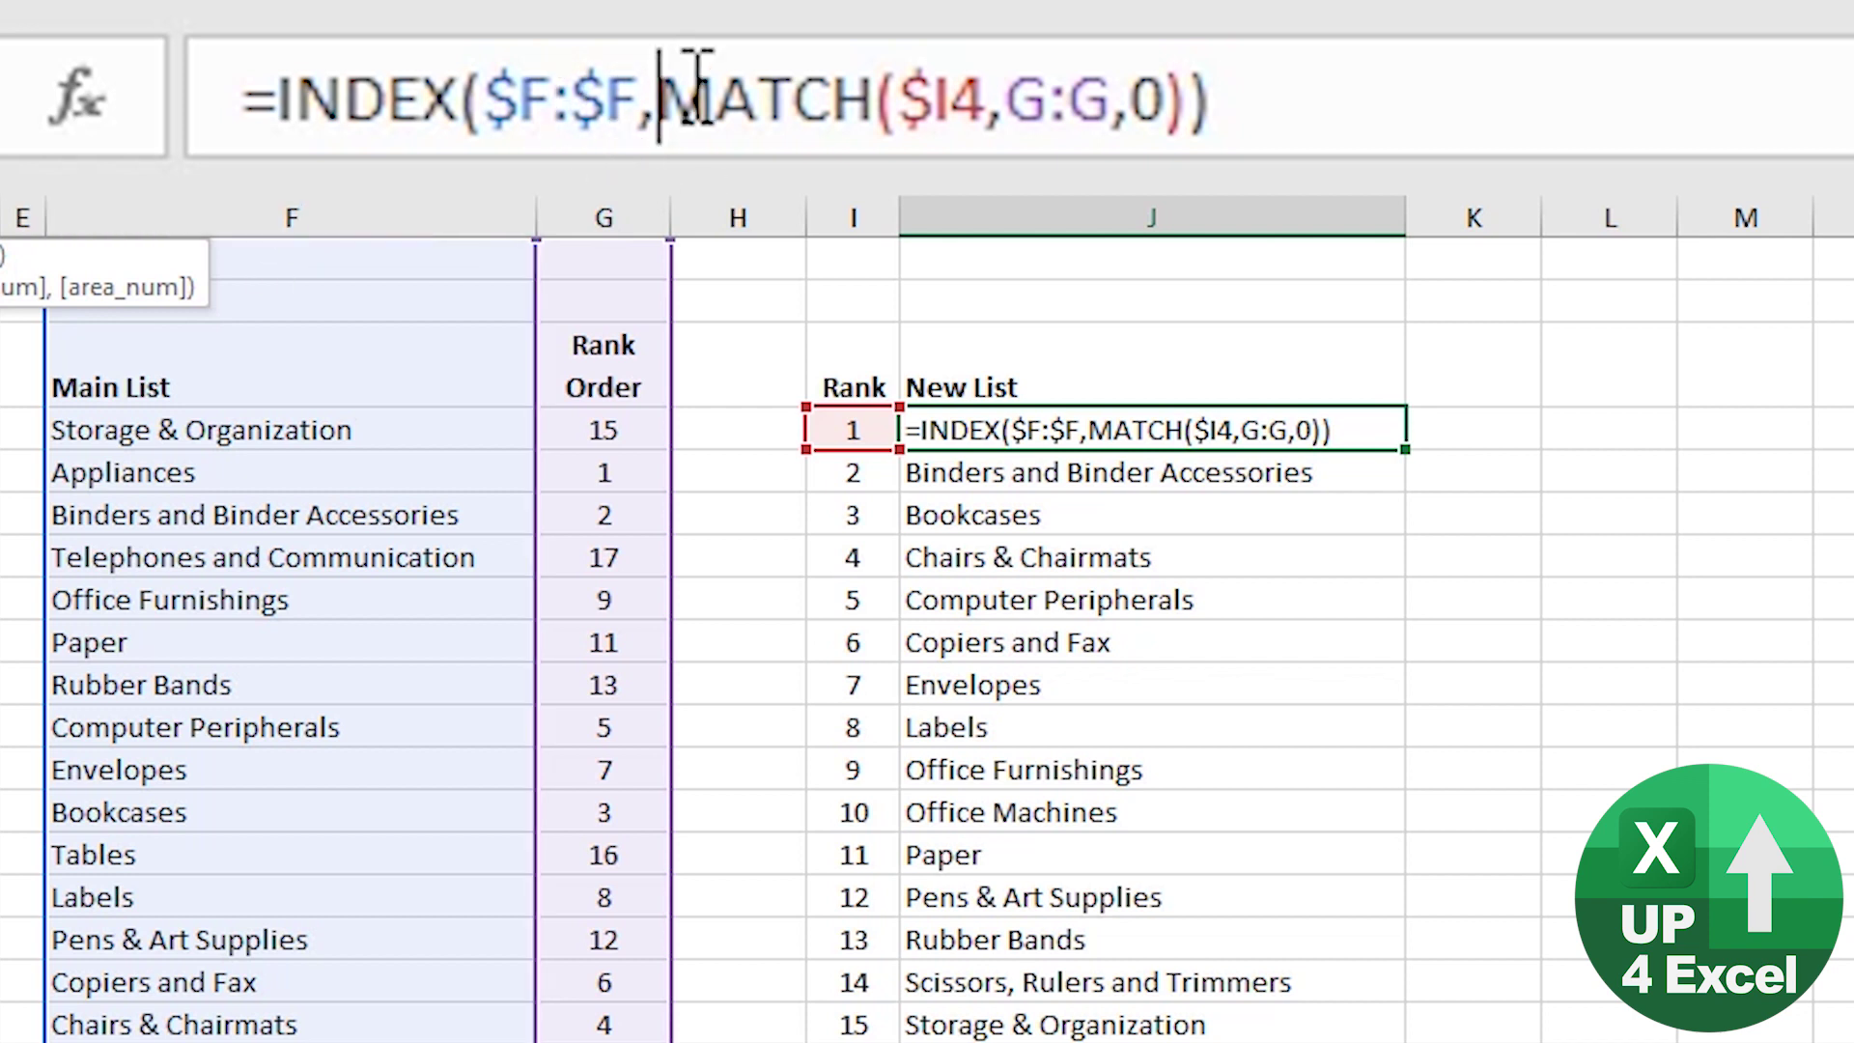
pyautogui.moveTo(658, 96); pyautogui.dragTo(1204, 82)
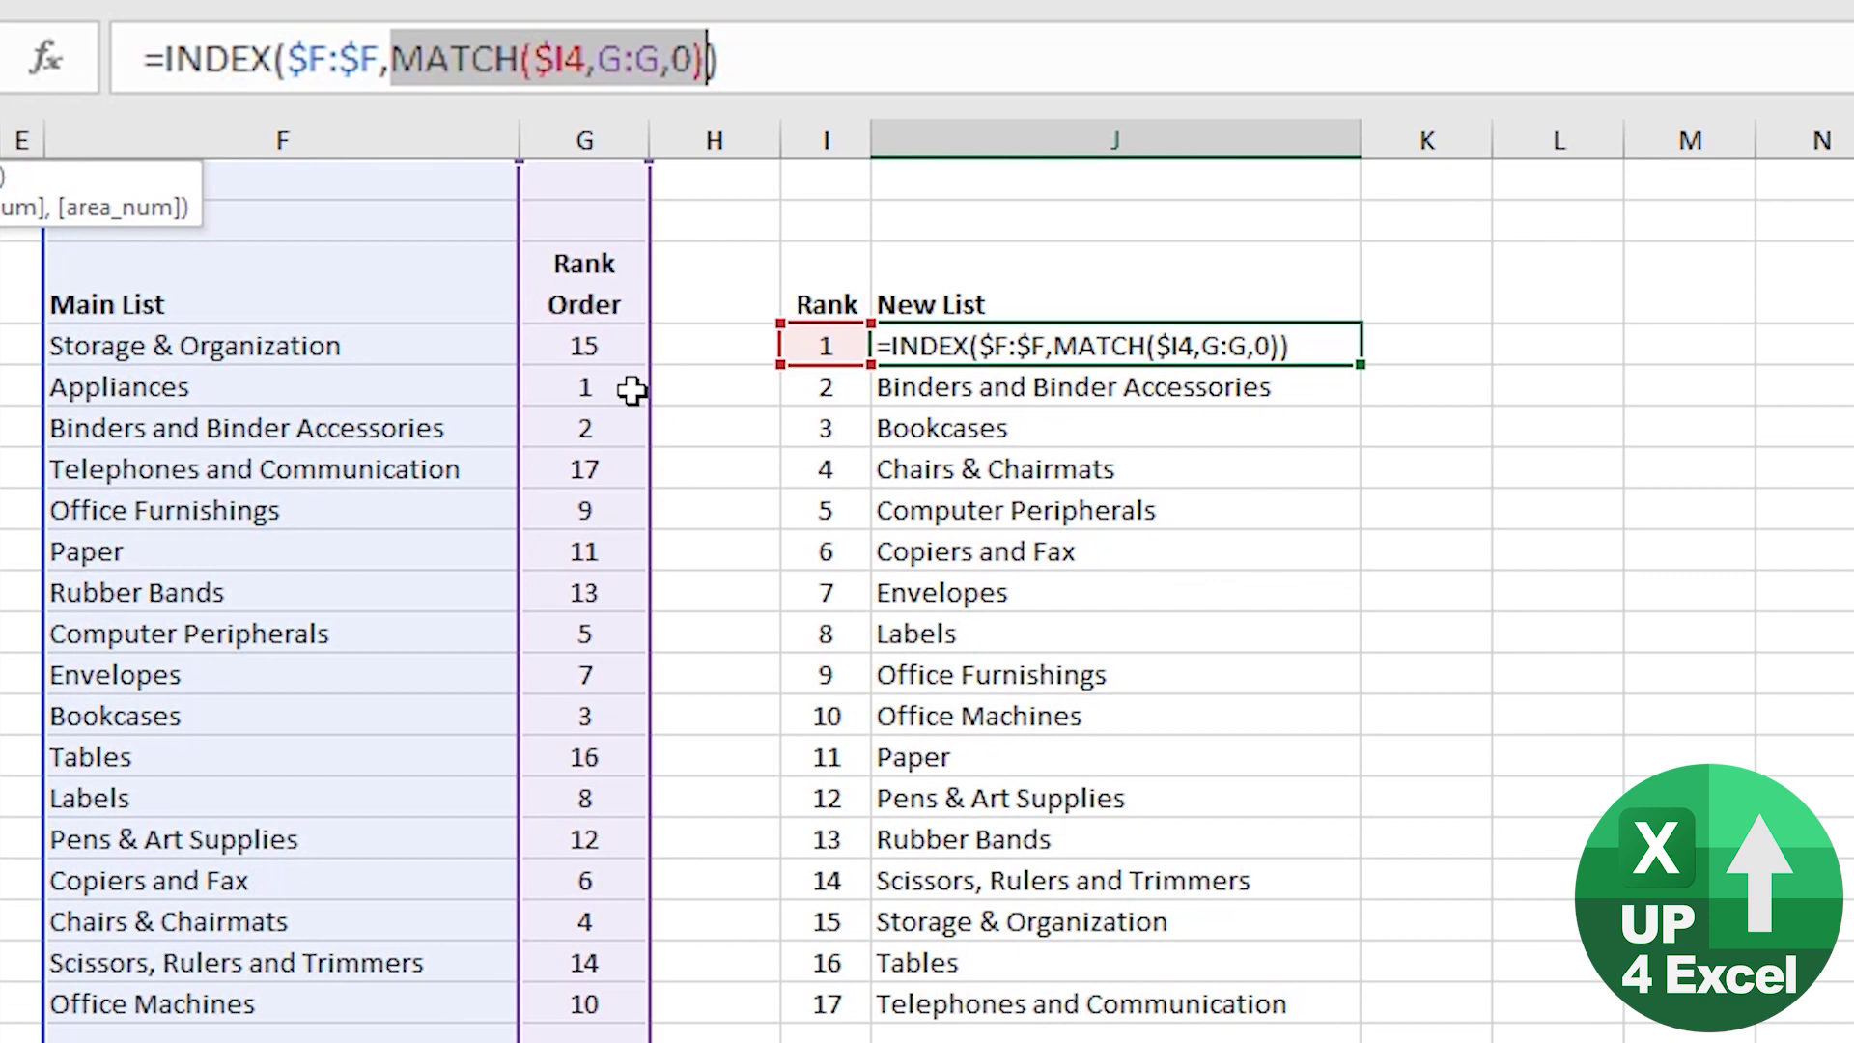
pyautogui.press('Return')
pyautogui.press('Up')
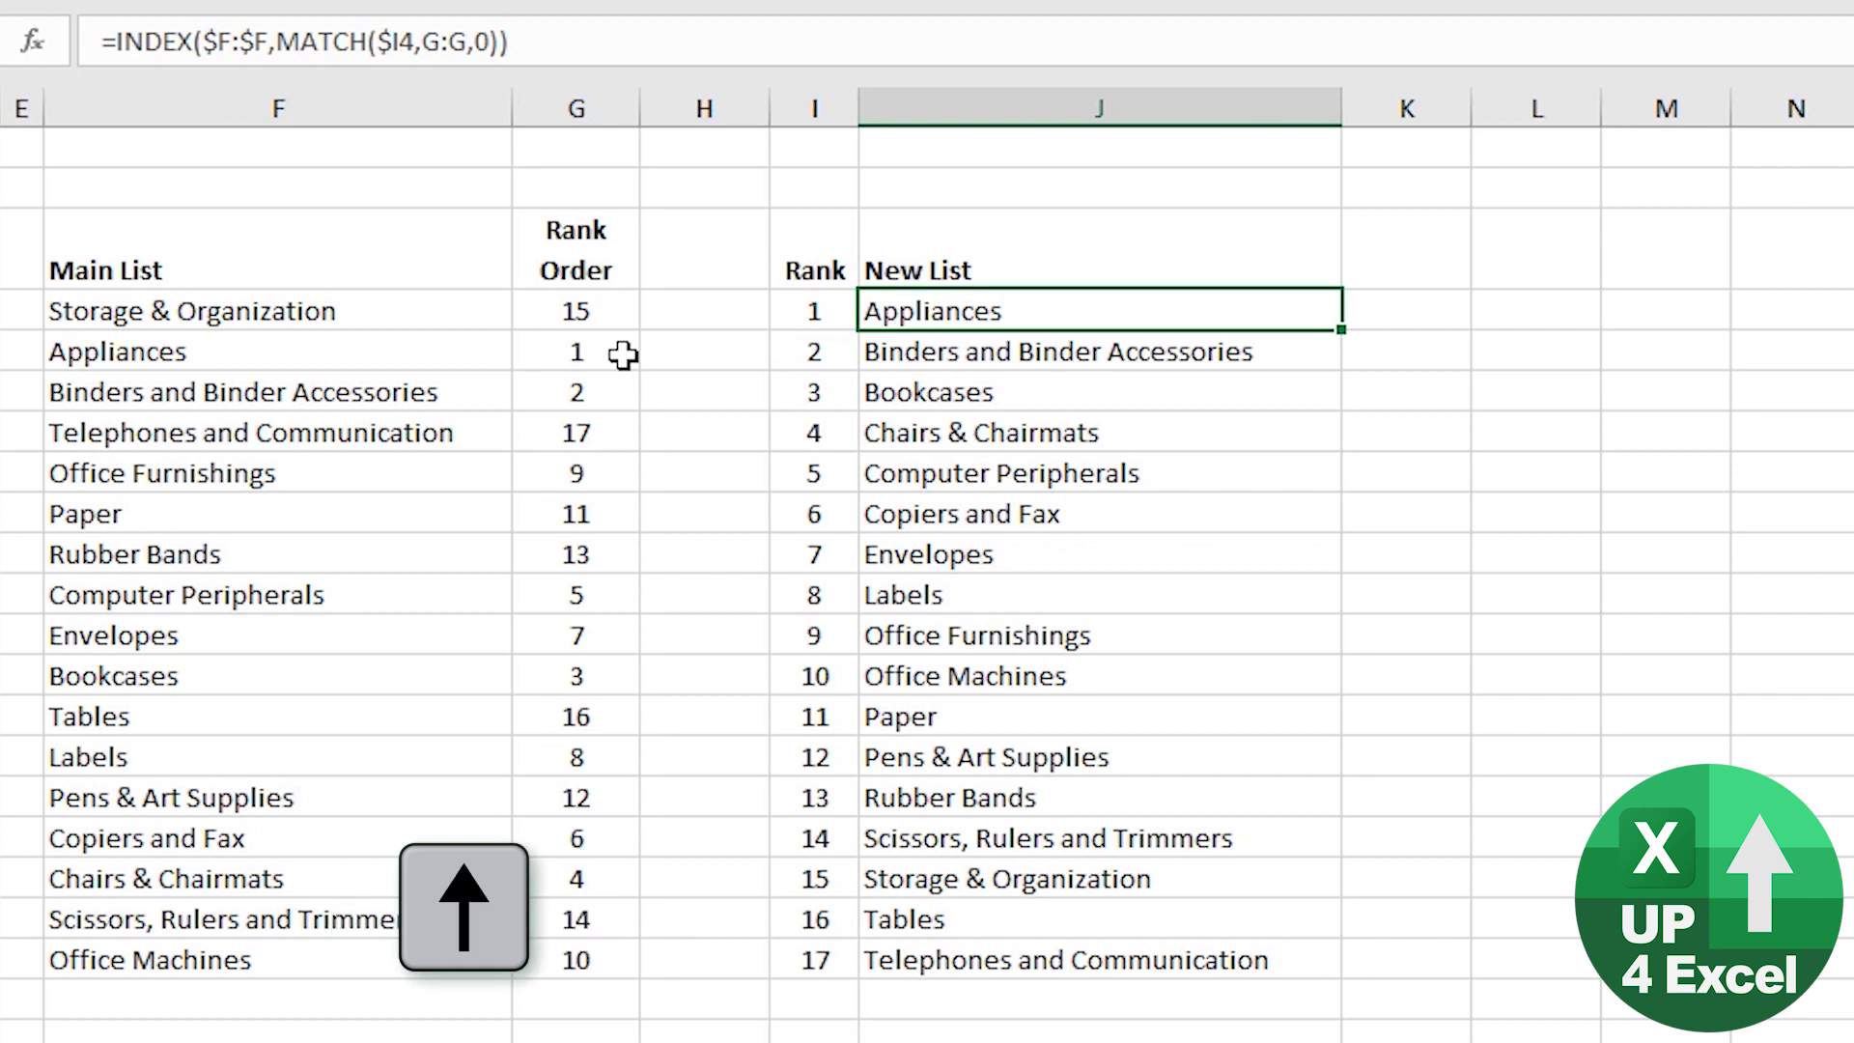
pyautogui.hscroll(4, 623, 355)
pyautogui.click(114, 962)
pyautogui.press('Down')
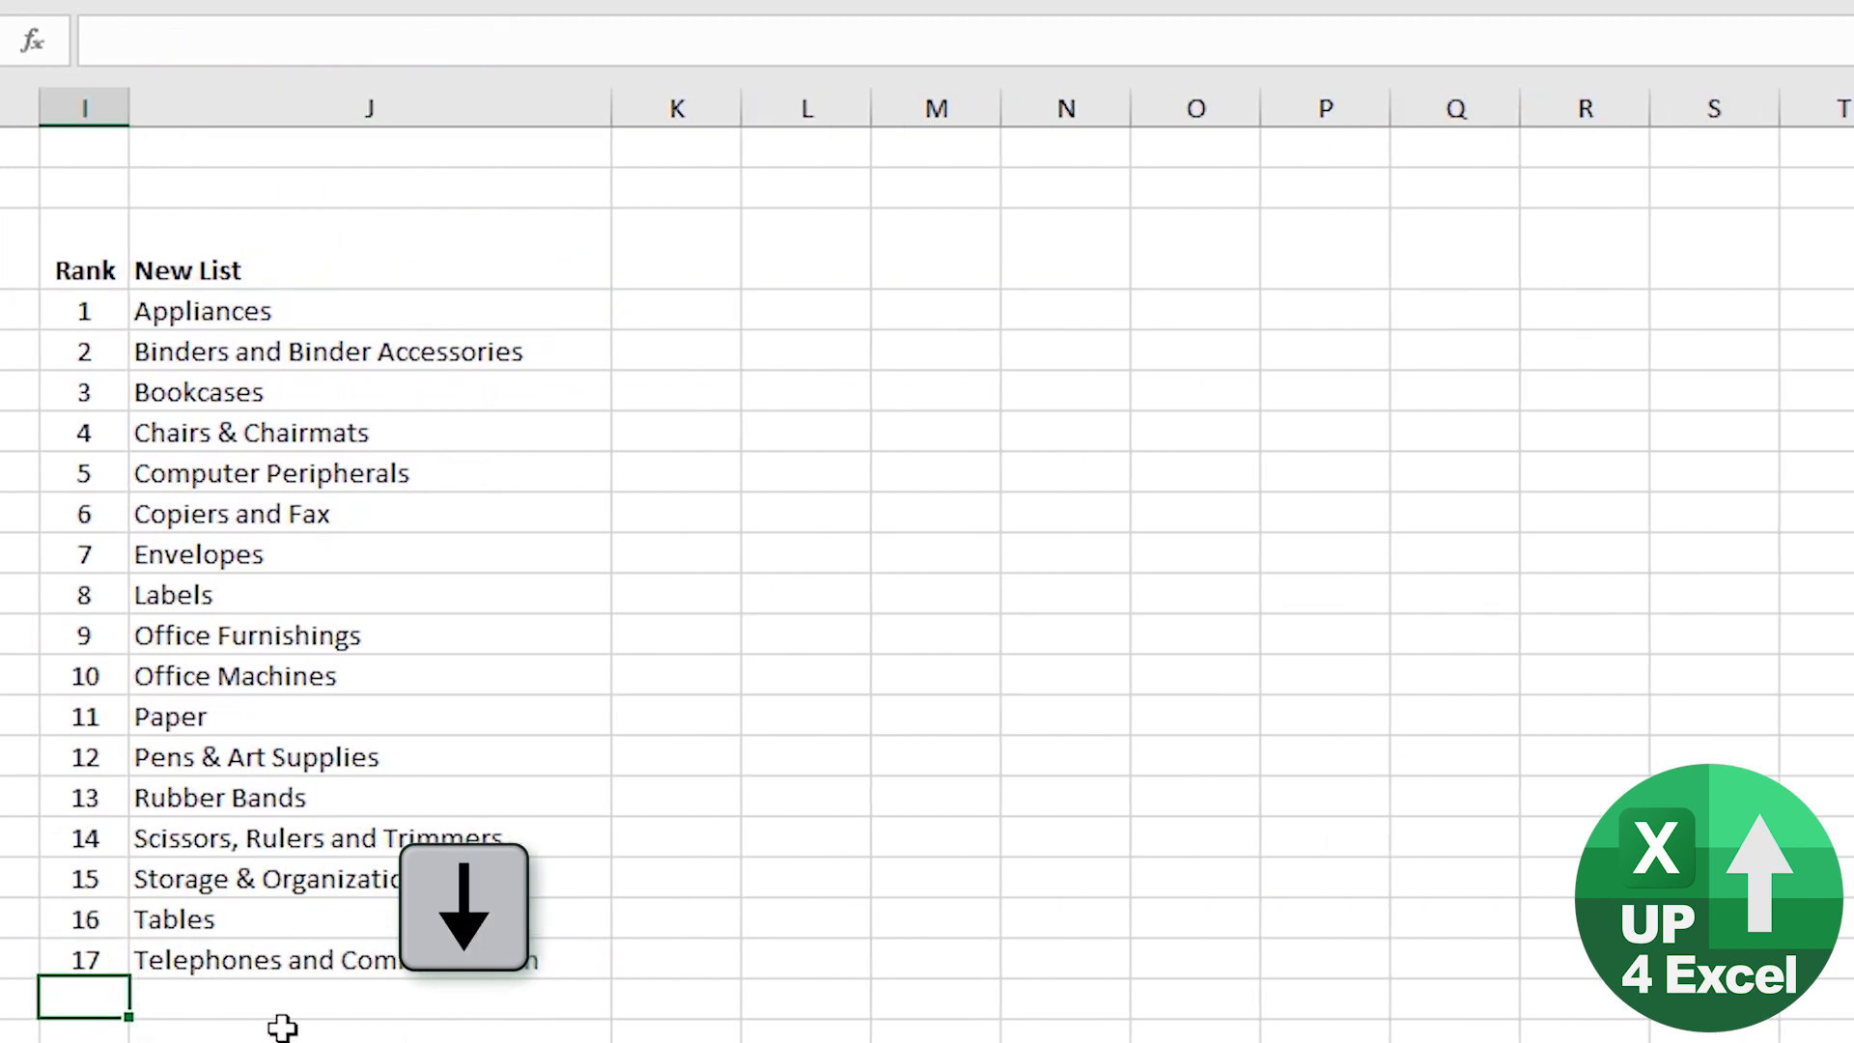
pyautogui.write('18')
pyautogui.press('Return')
pyautogui.press('Up')
pyautogui.press('Right')
pyautogui.press('Up')
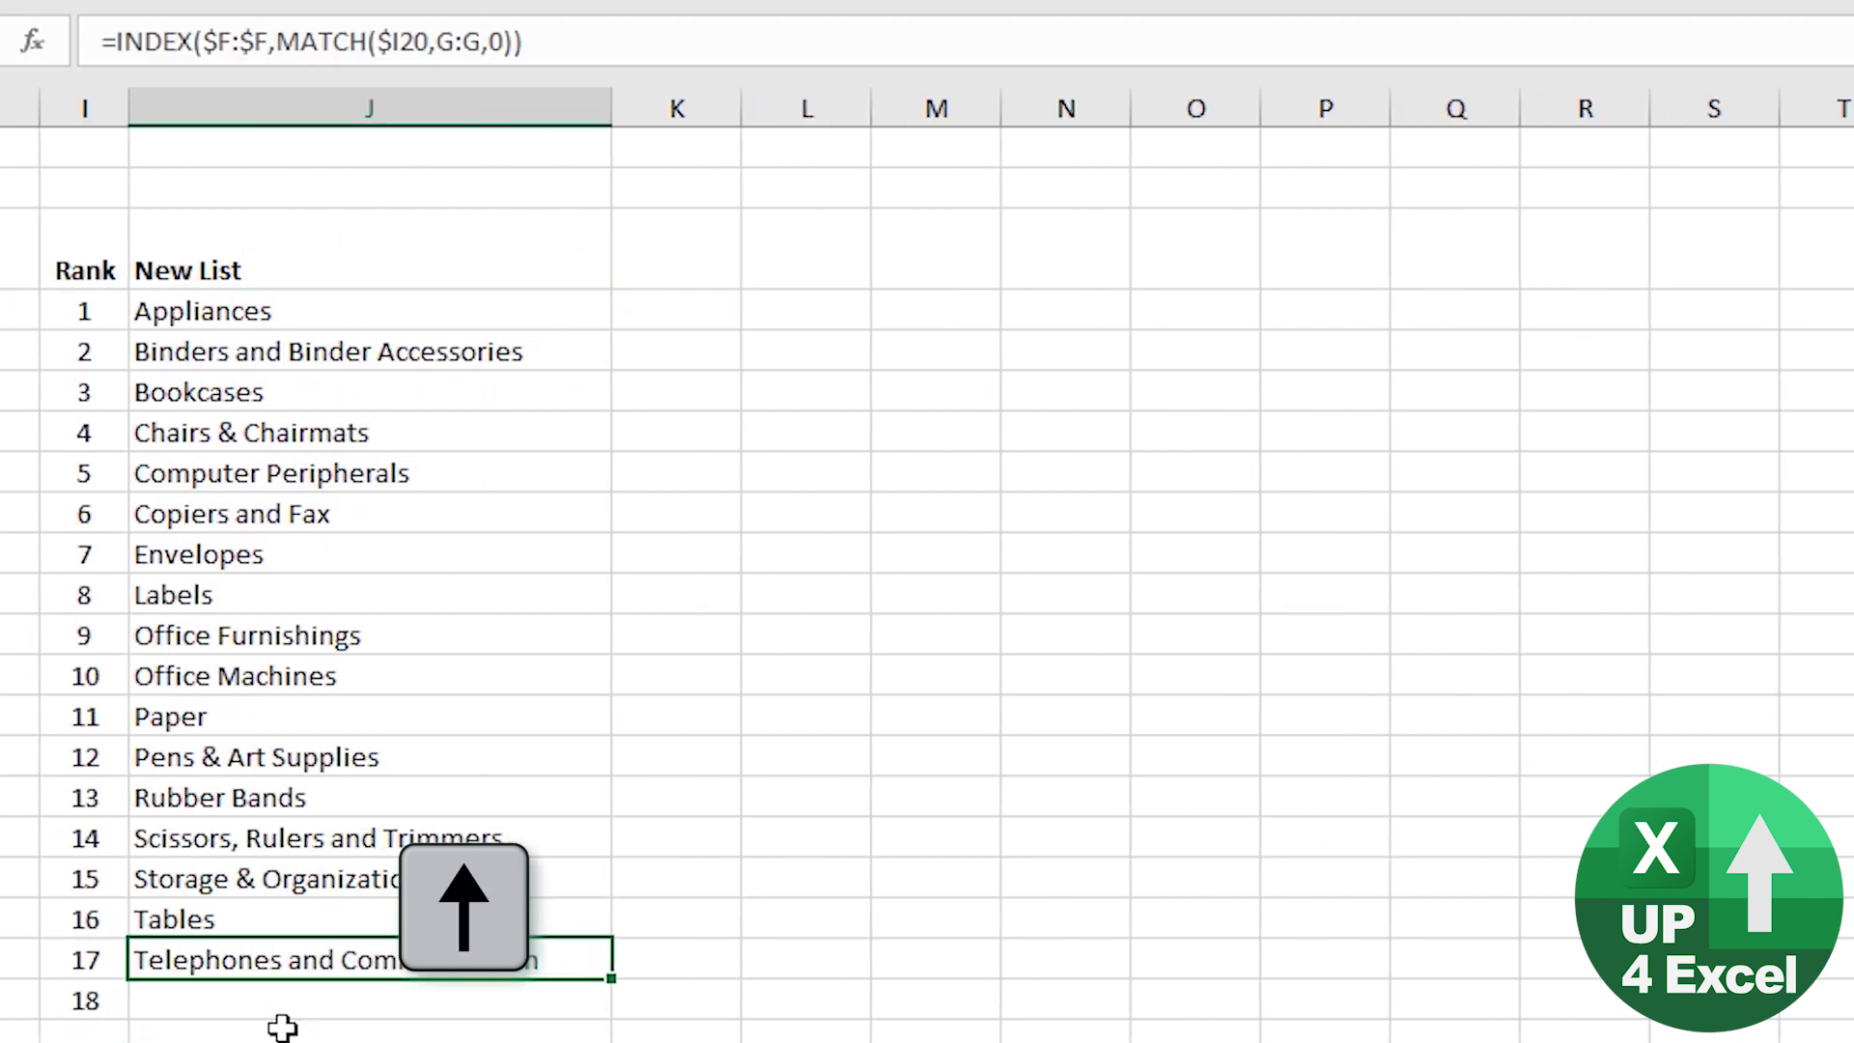
pyautogui.hotkey('ctrl', 'c')
pyautogui.press('Down')
pyautogui.hotkey('ctrl', 'v')
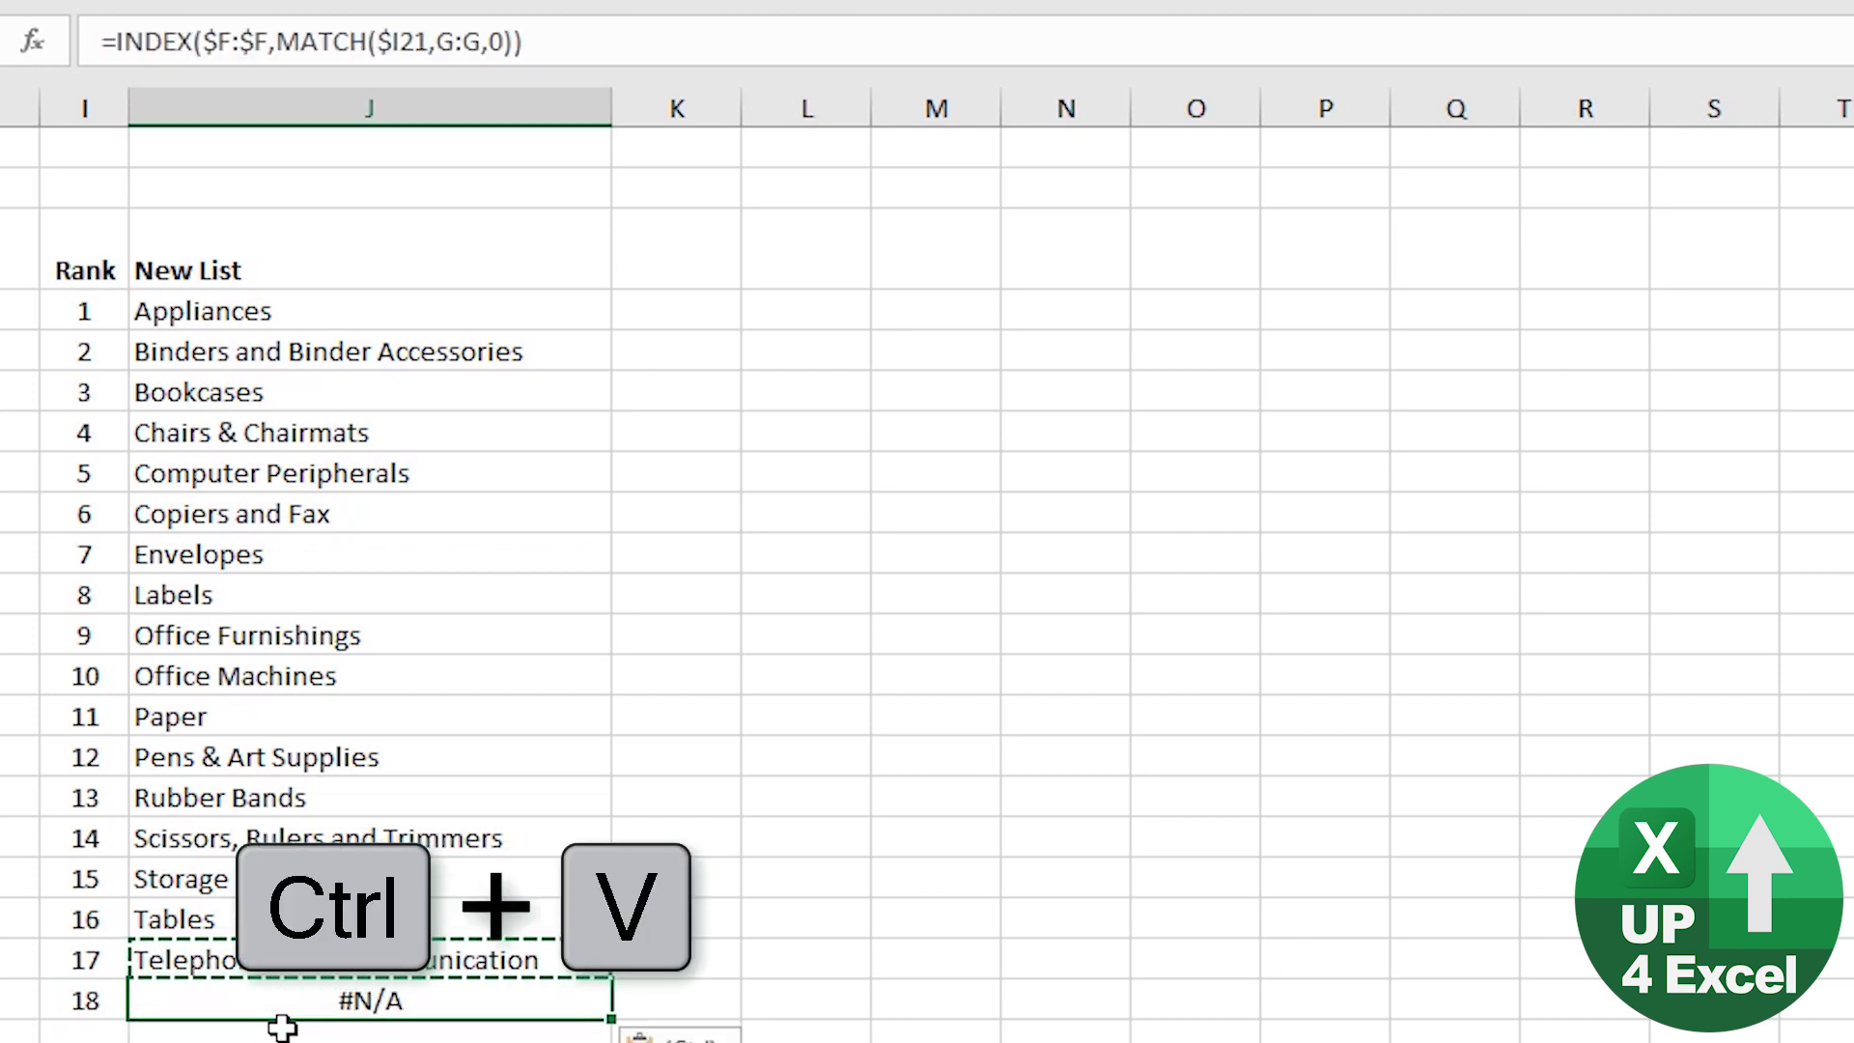
pyautogui.press('Left')
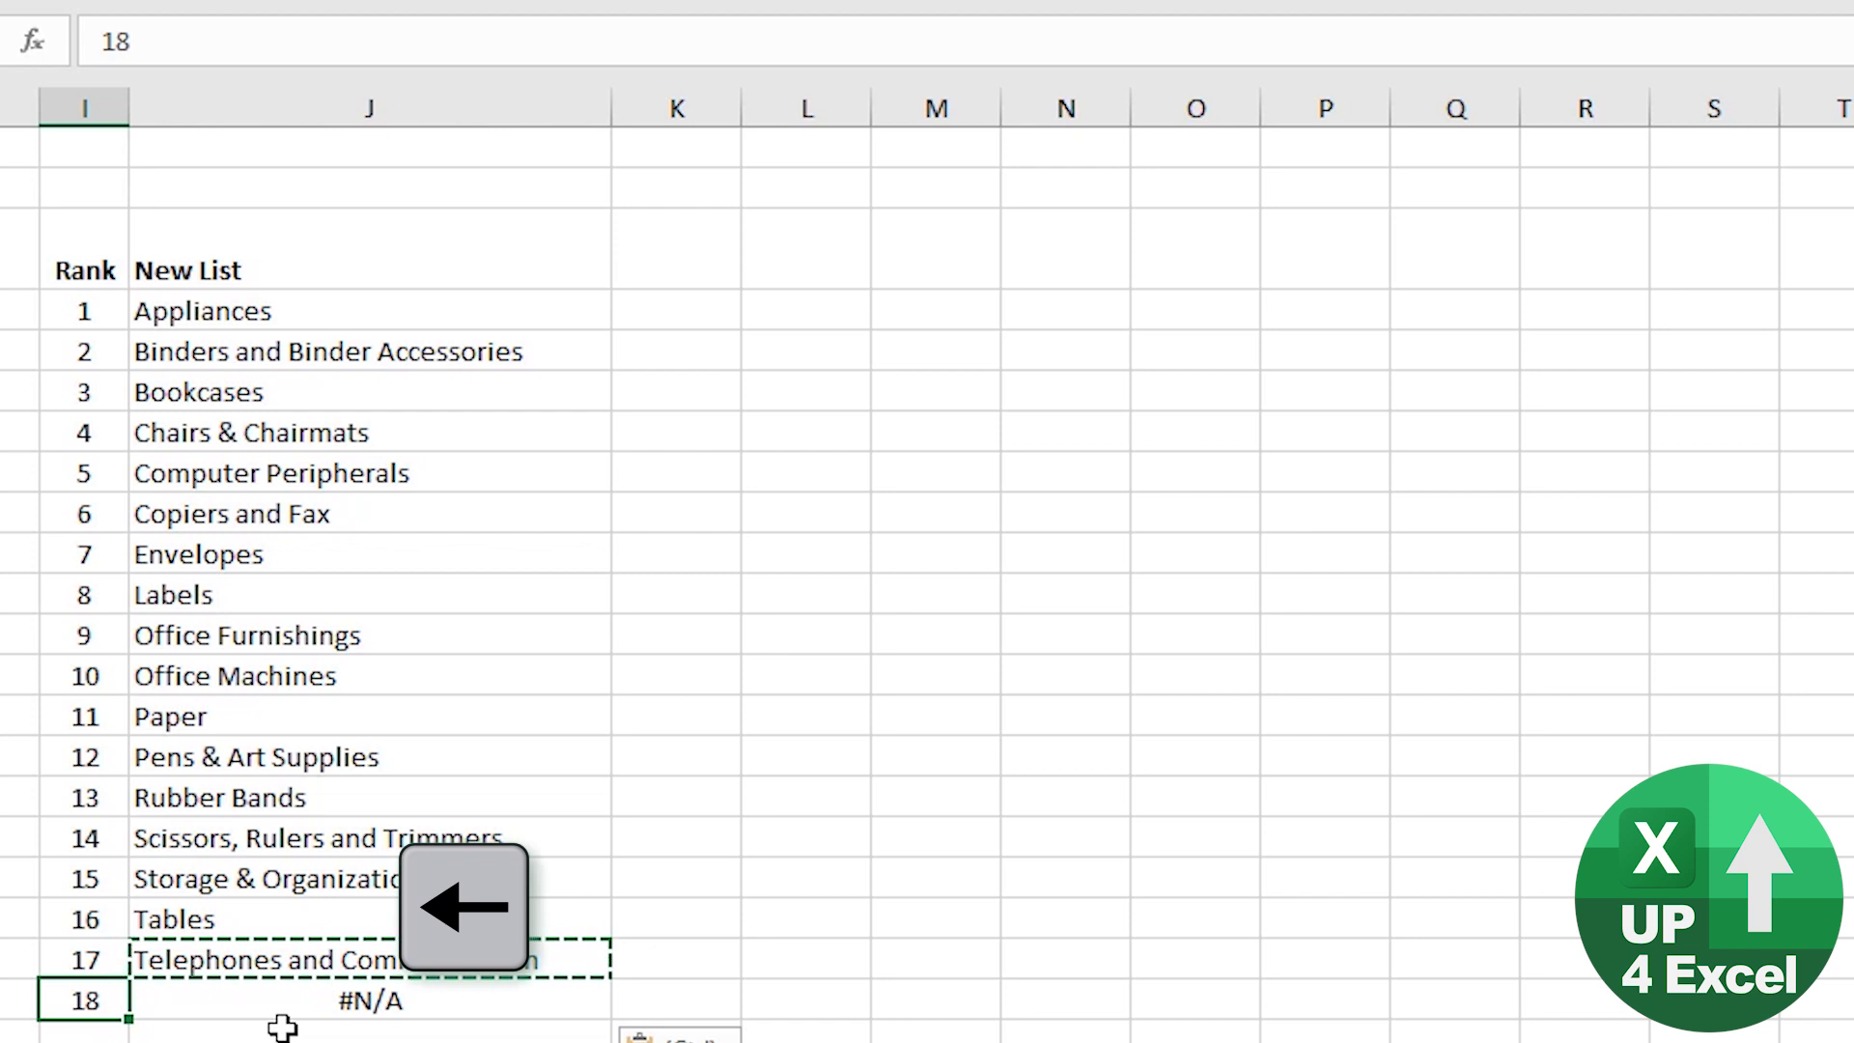
pyautogui.hotkey('shift', 'Right')
pyautogui.press('Delete')
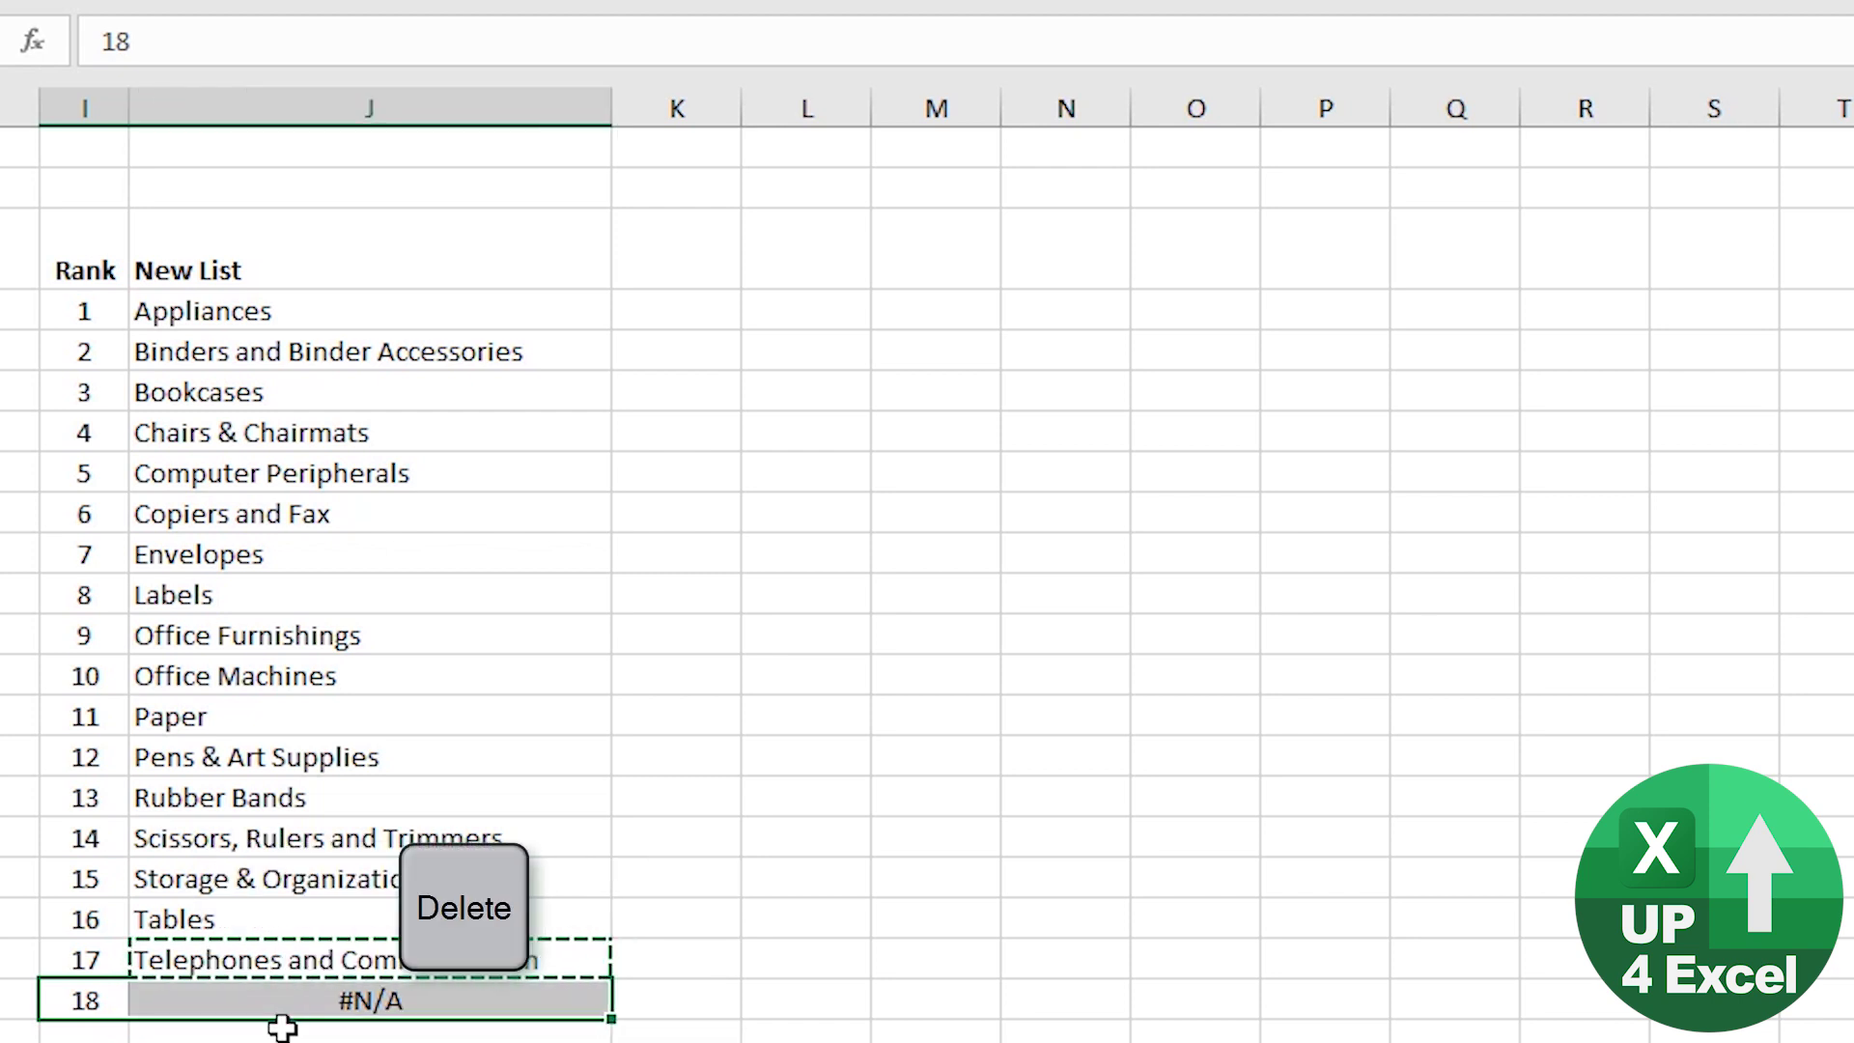
pyautogui.press('Up')
pyautogui.hotkey('ctrl', 'Up')
pyautogui.press('Down')
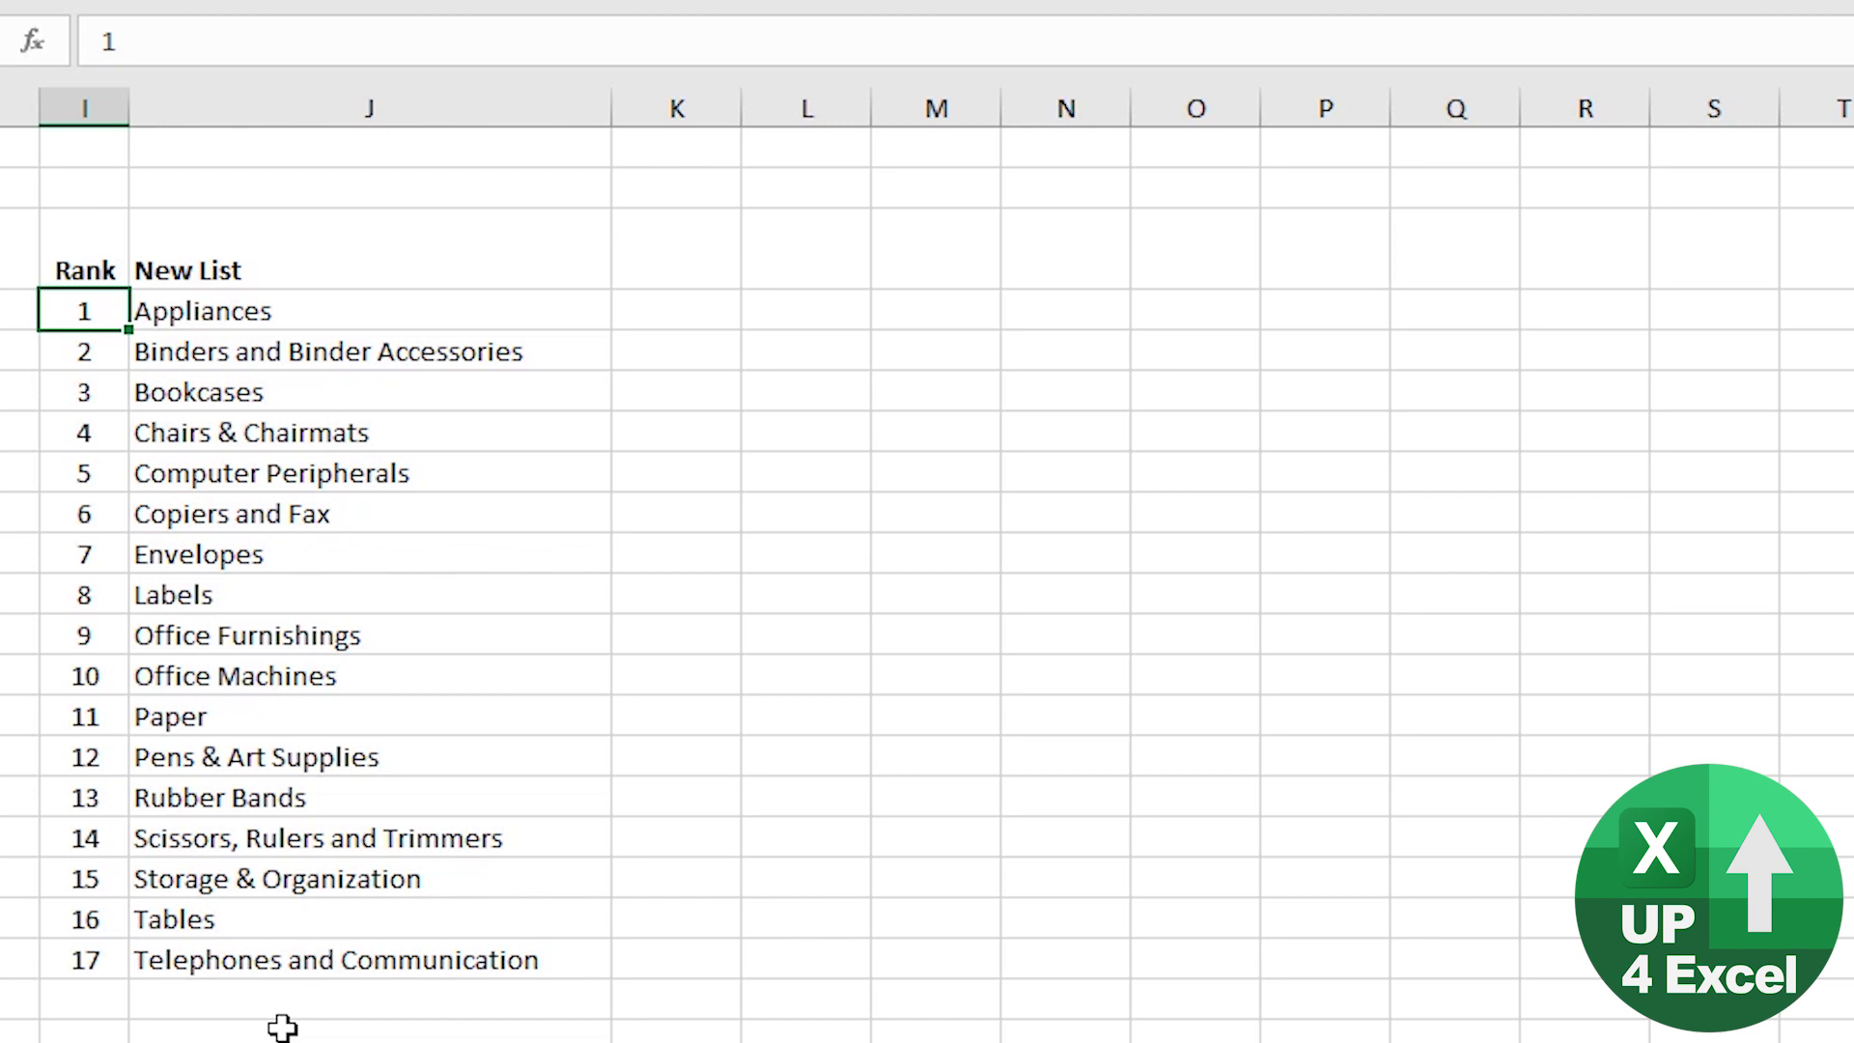
# Select the New List entries and confirm the Data Validation source is =$J$4:$J$20 without changes
pyautogui.click(217, 307)
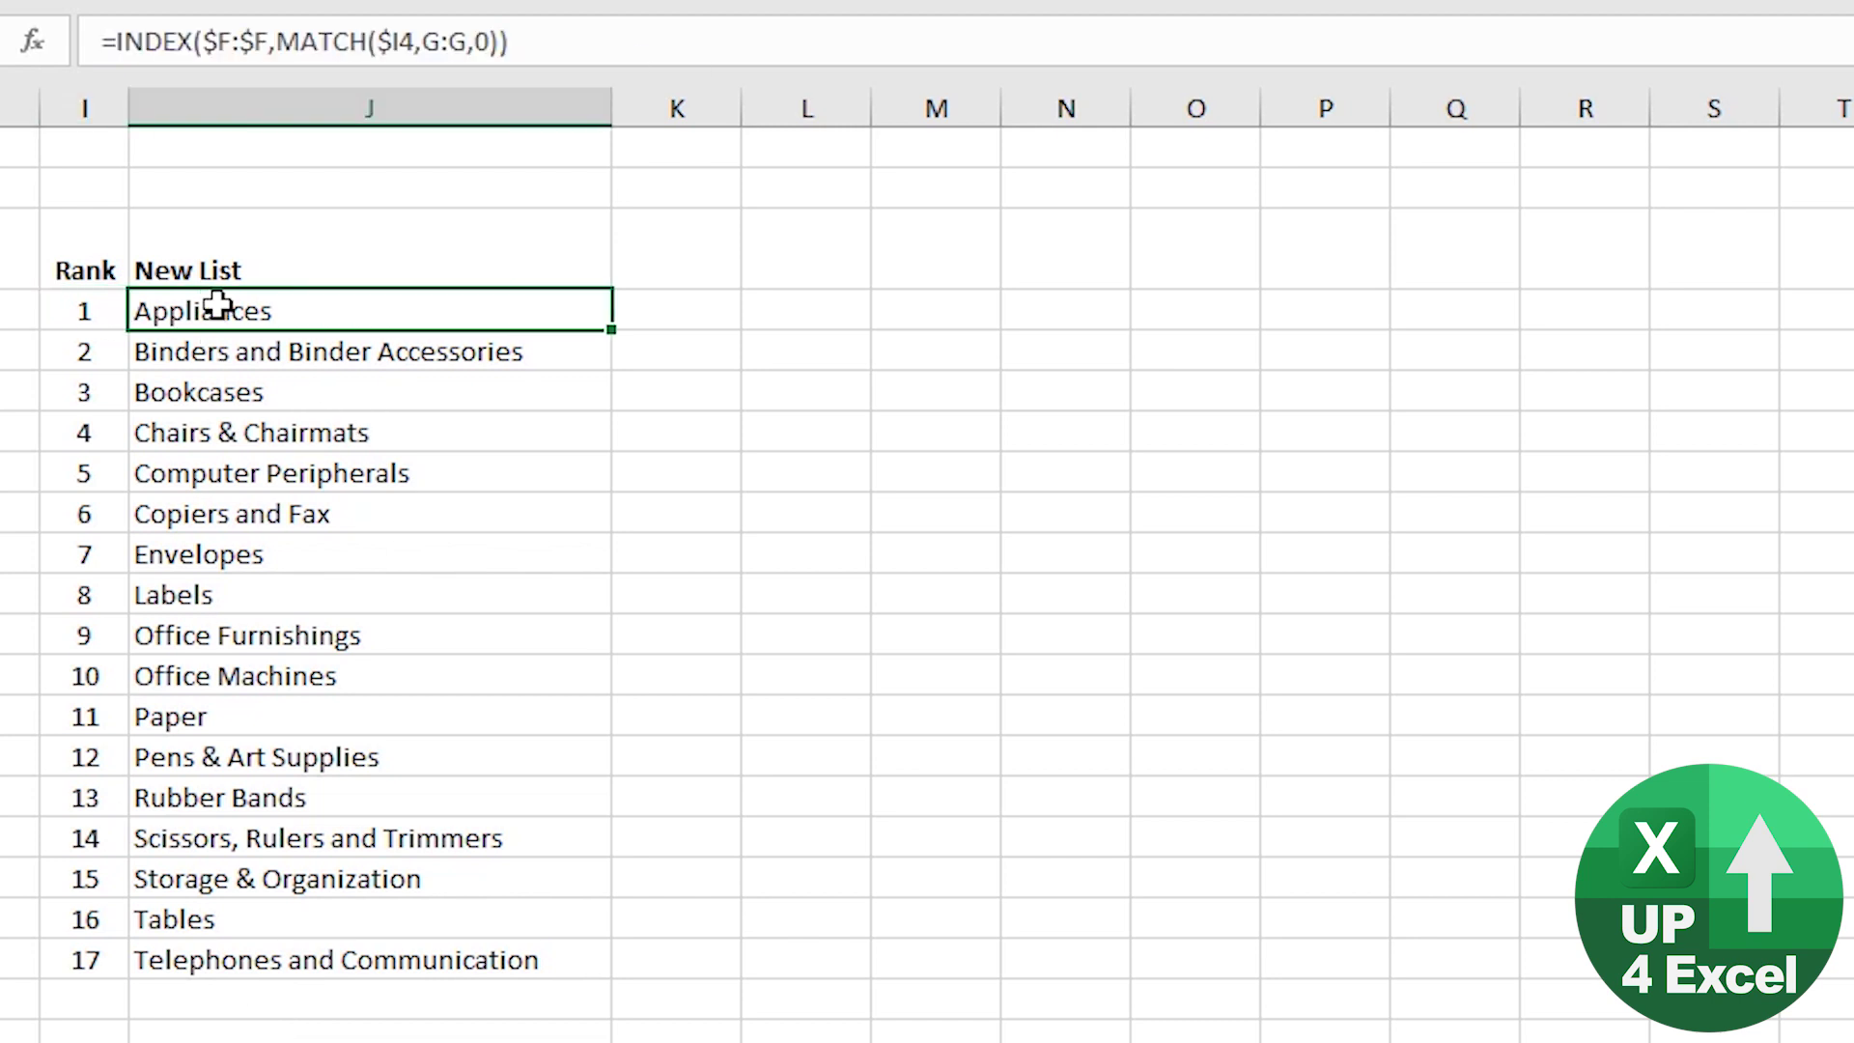
pyautogui.moveTo(217, 307); pyautogui.dragTo(232, 952)
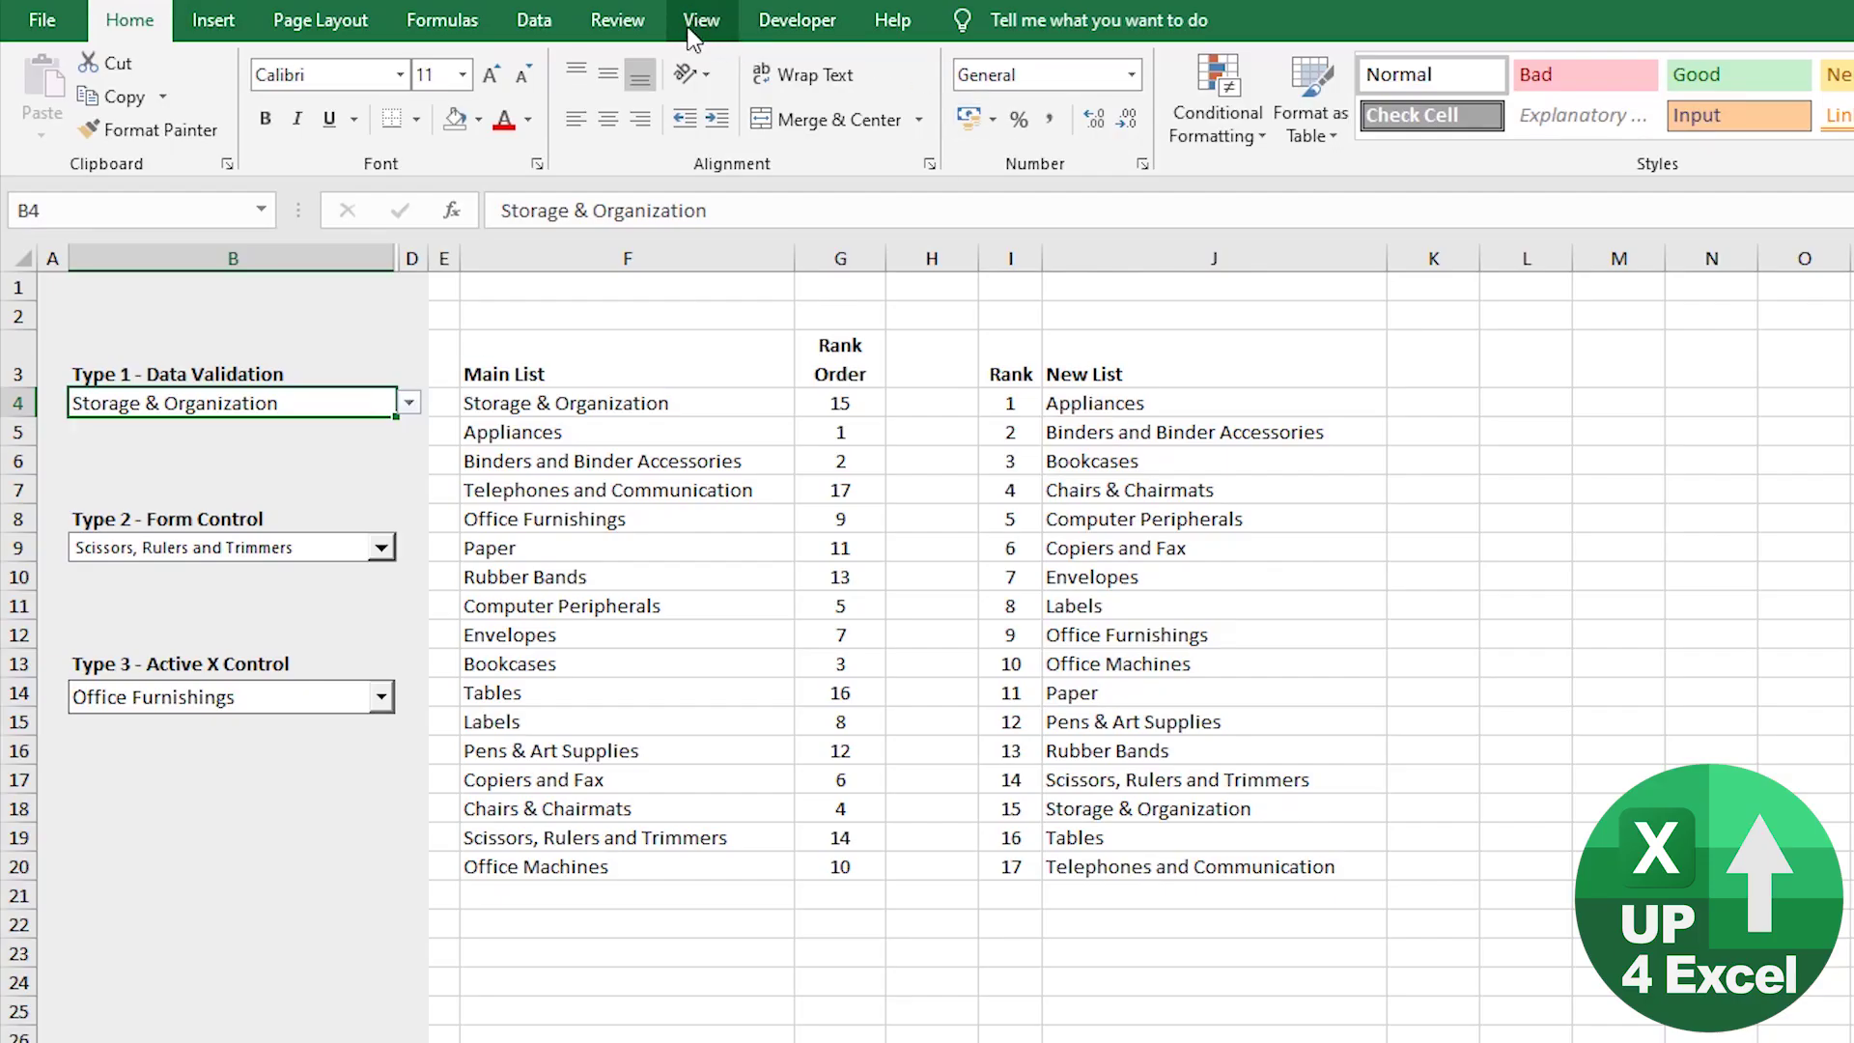
pyautogui.click(534, 21)
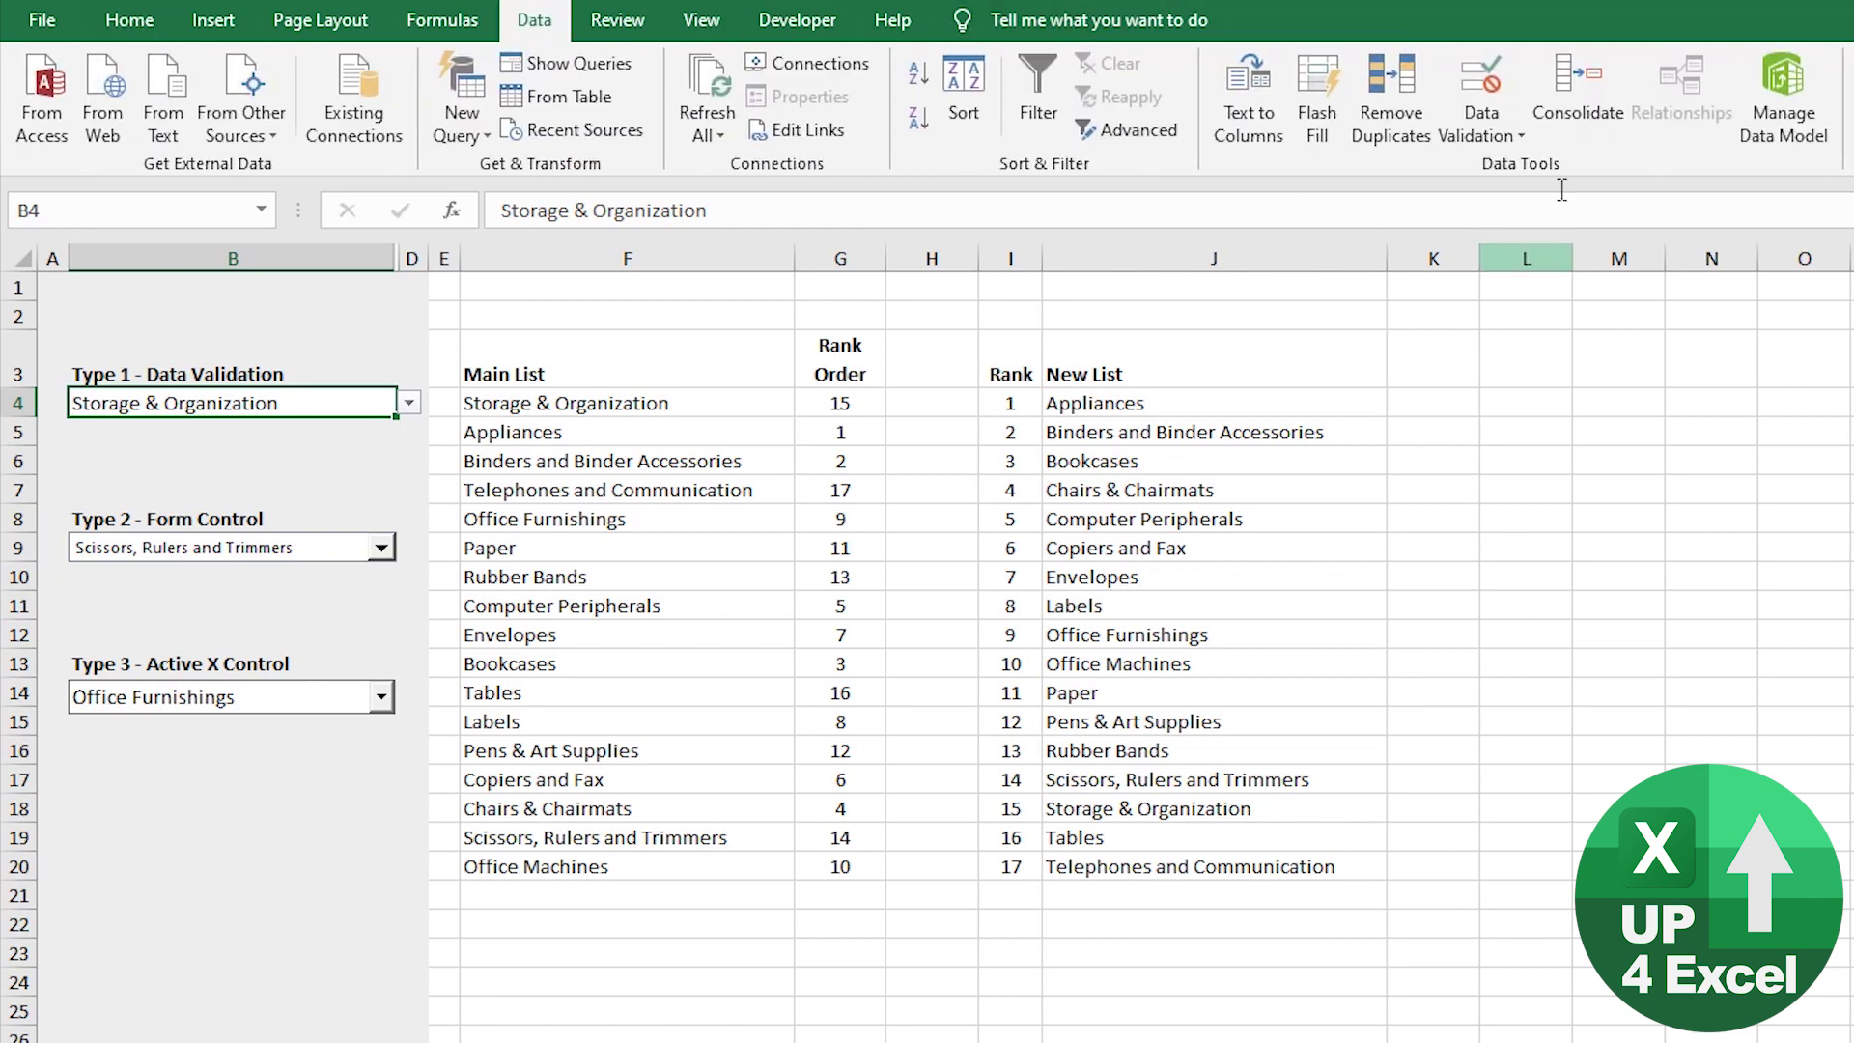
pyautogui.click(1490, 95)
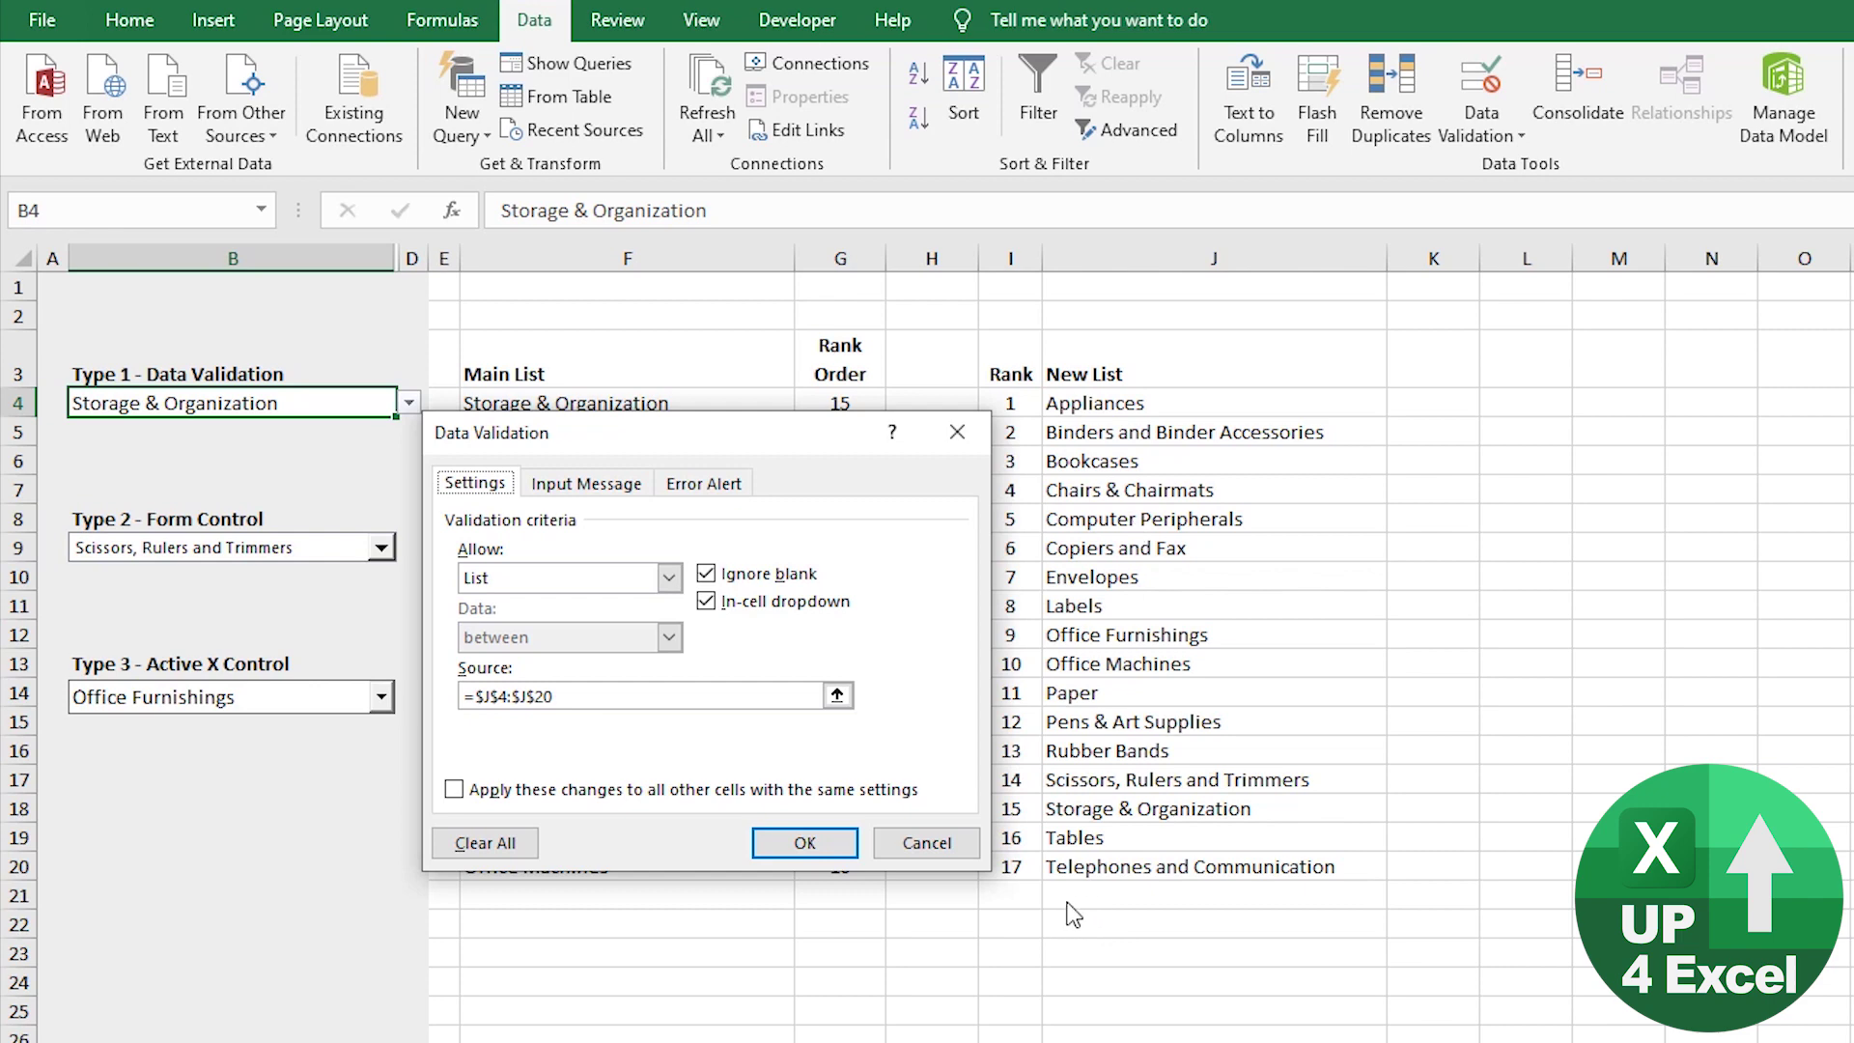
pyautogui.click(827, 843)
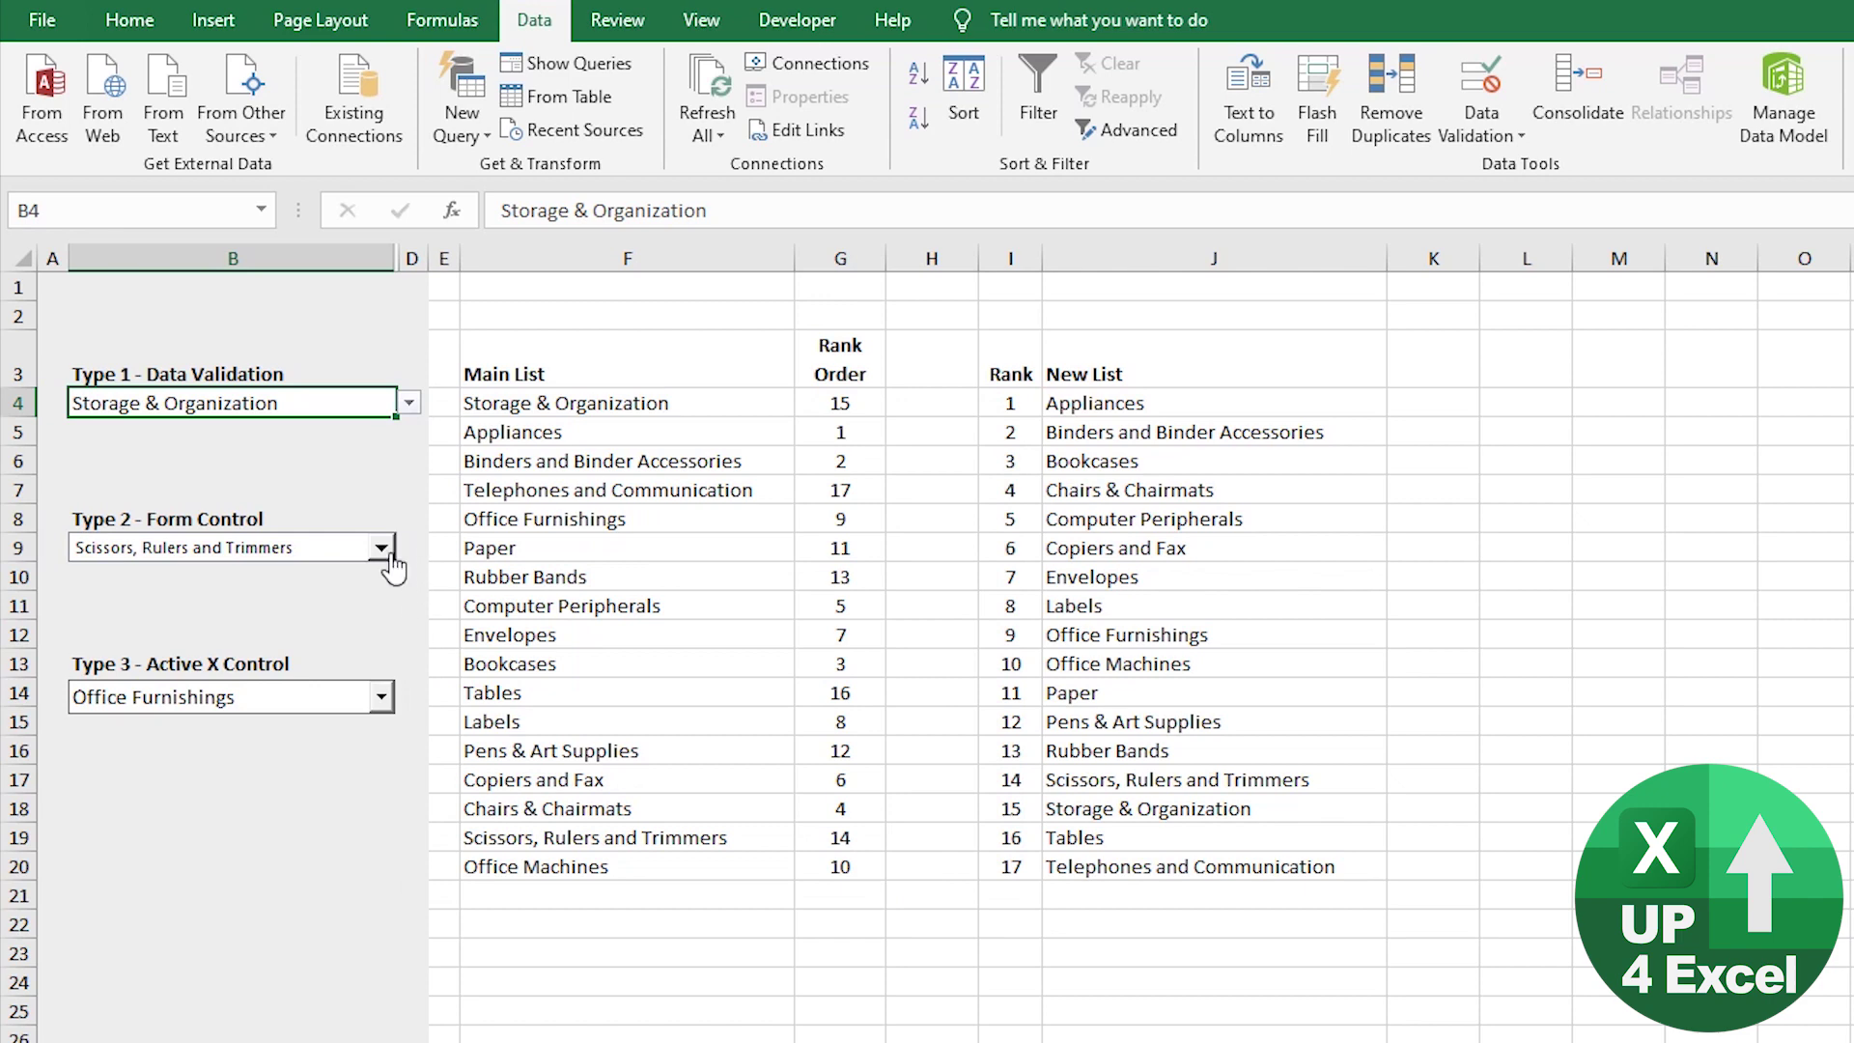
# Confirm the Type 2 form control uses input range $J$4:$J$20 and cell link $C$9
pyautogui.rightClick(282, 549)
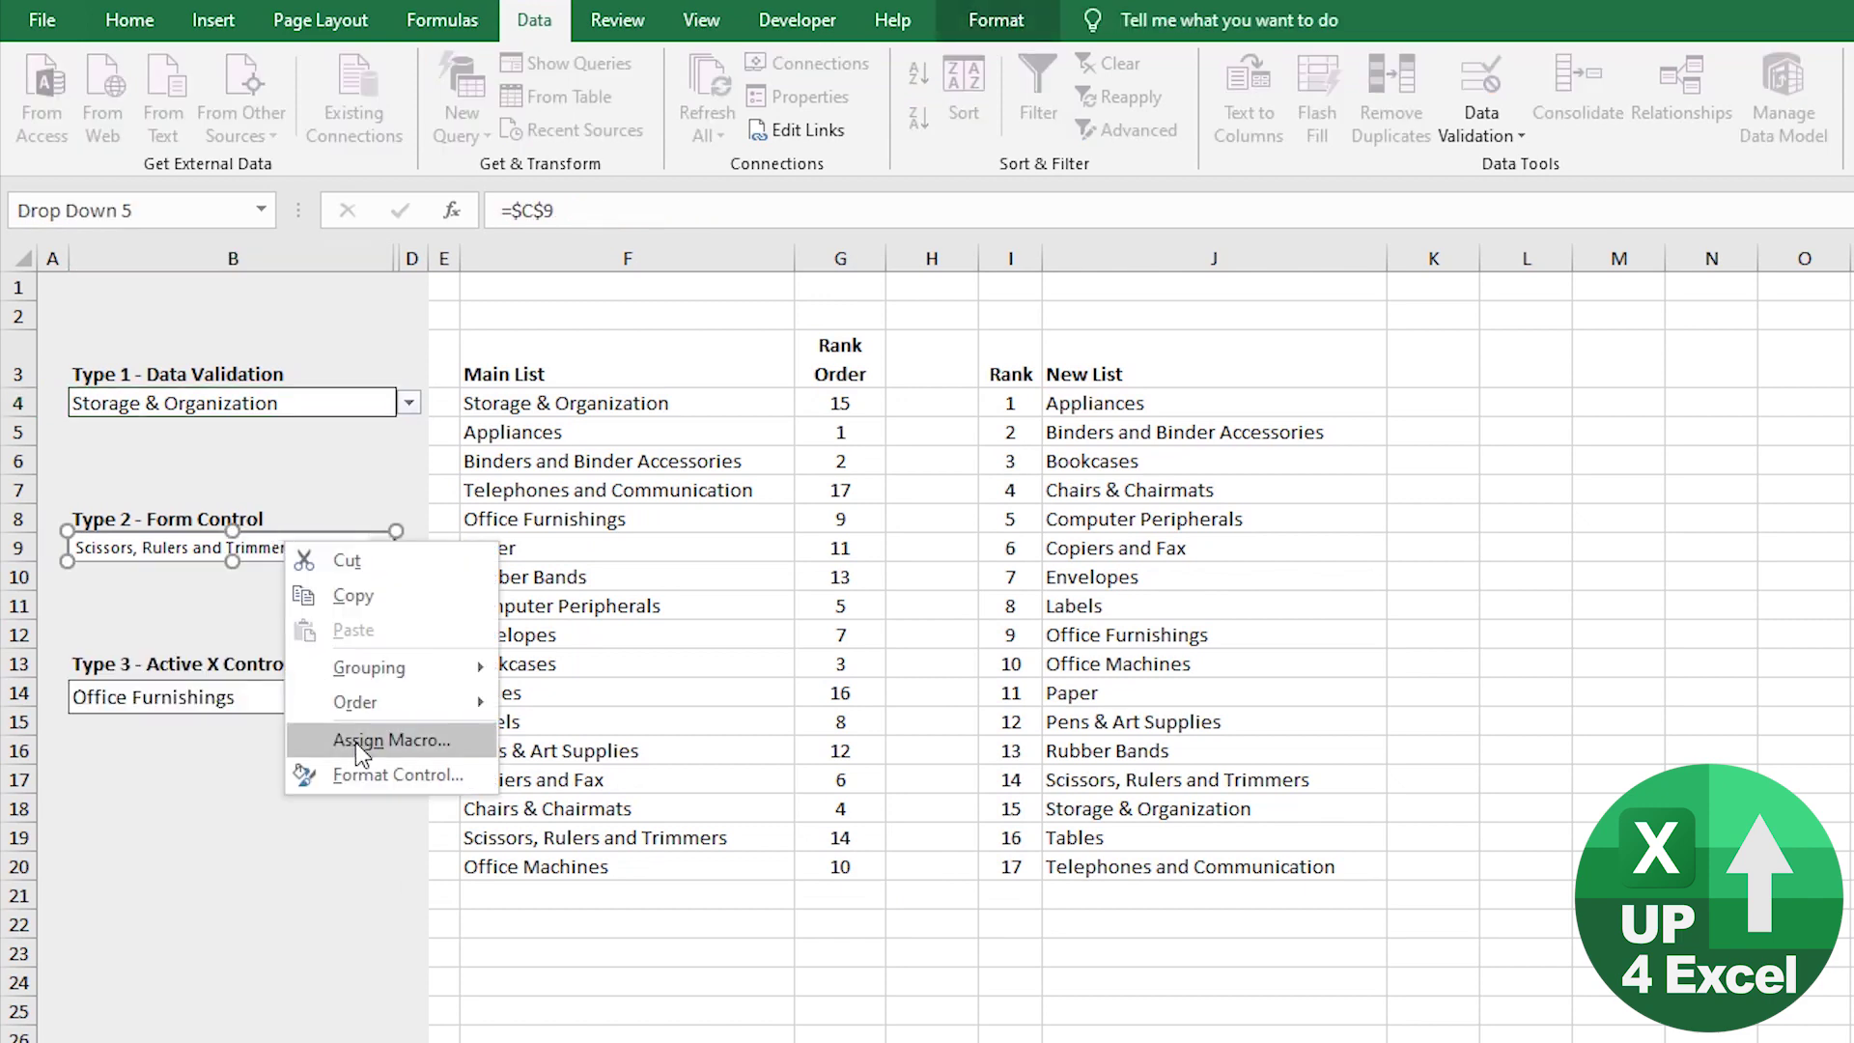
pyautogui.click(366, 775)
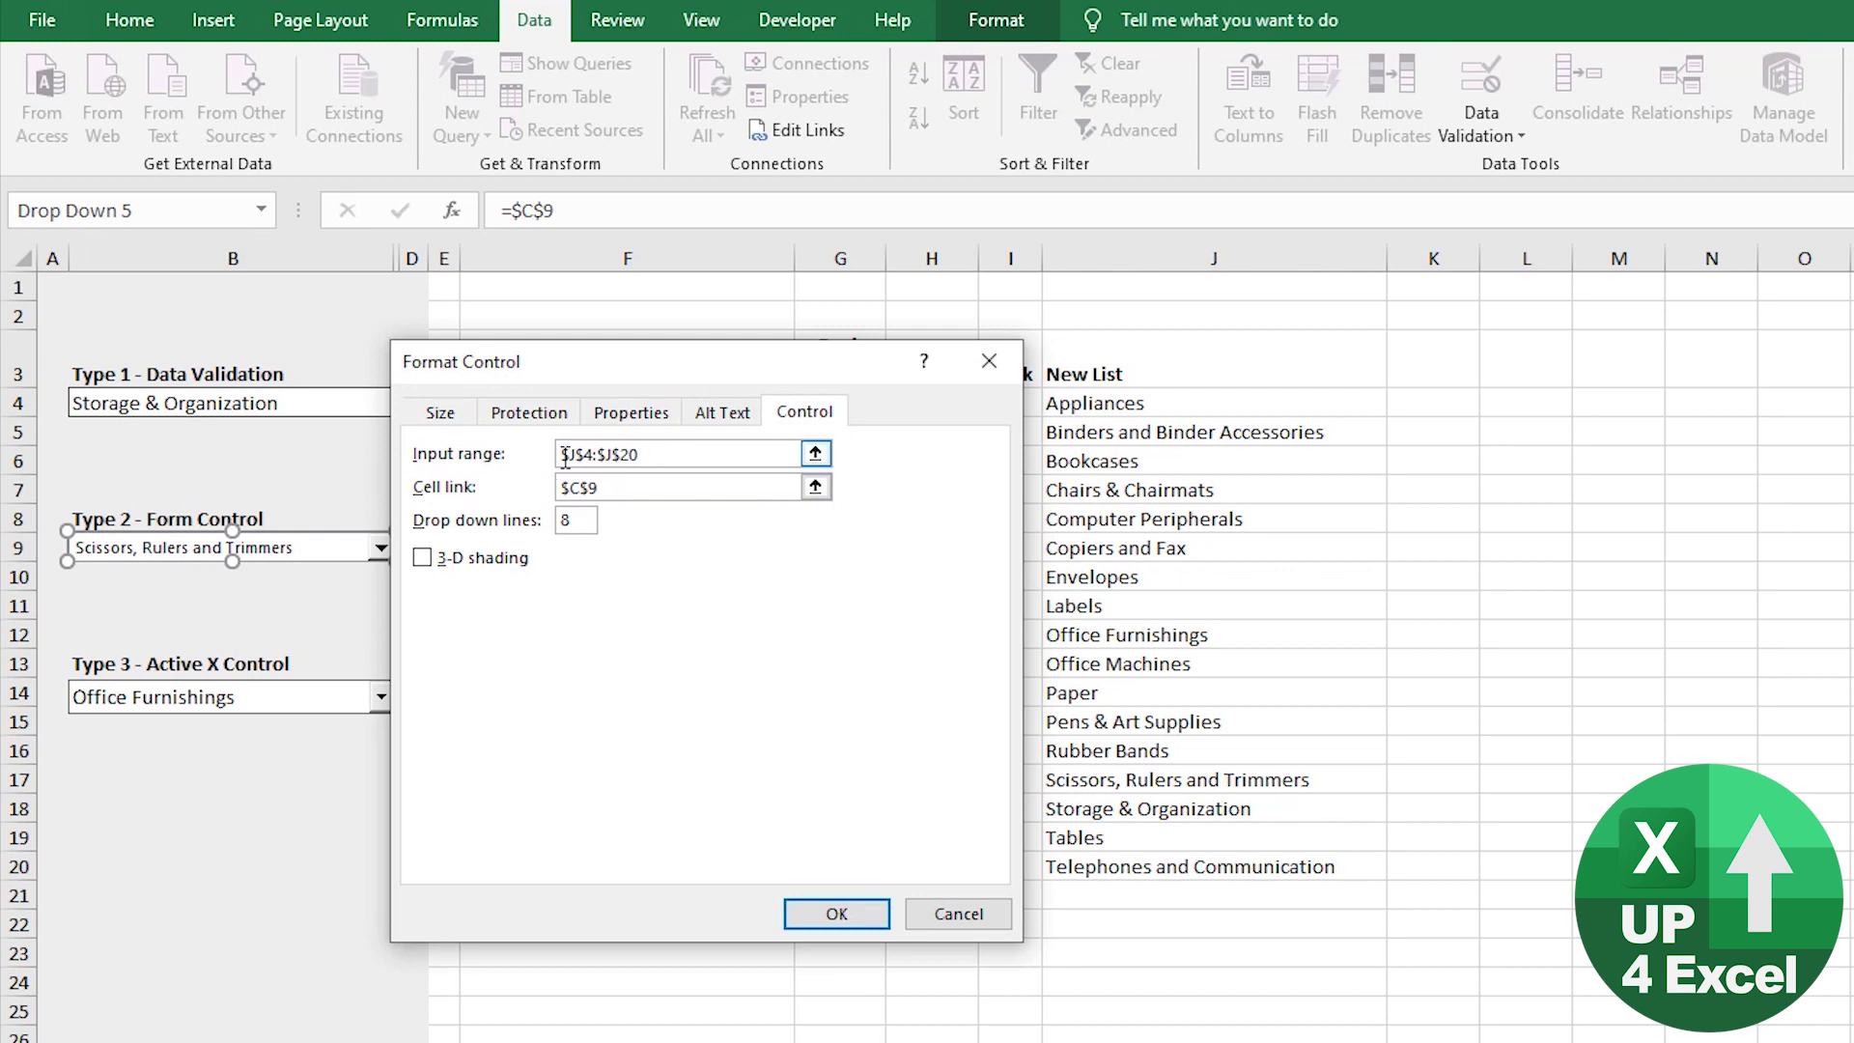
pyautogui.doubleClick(669, 454)
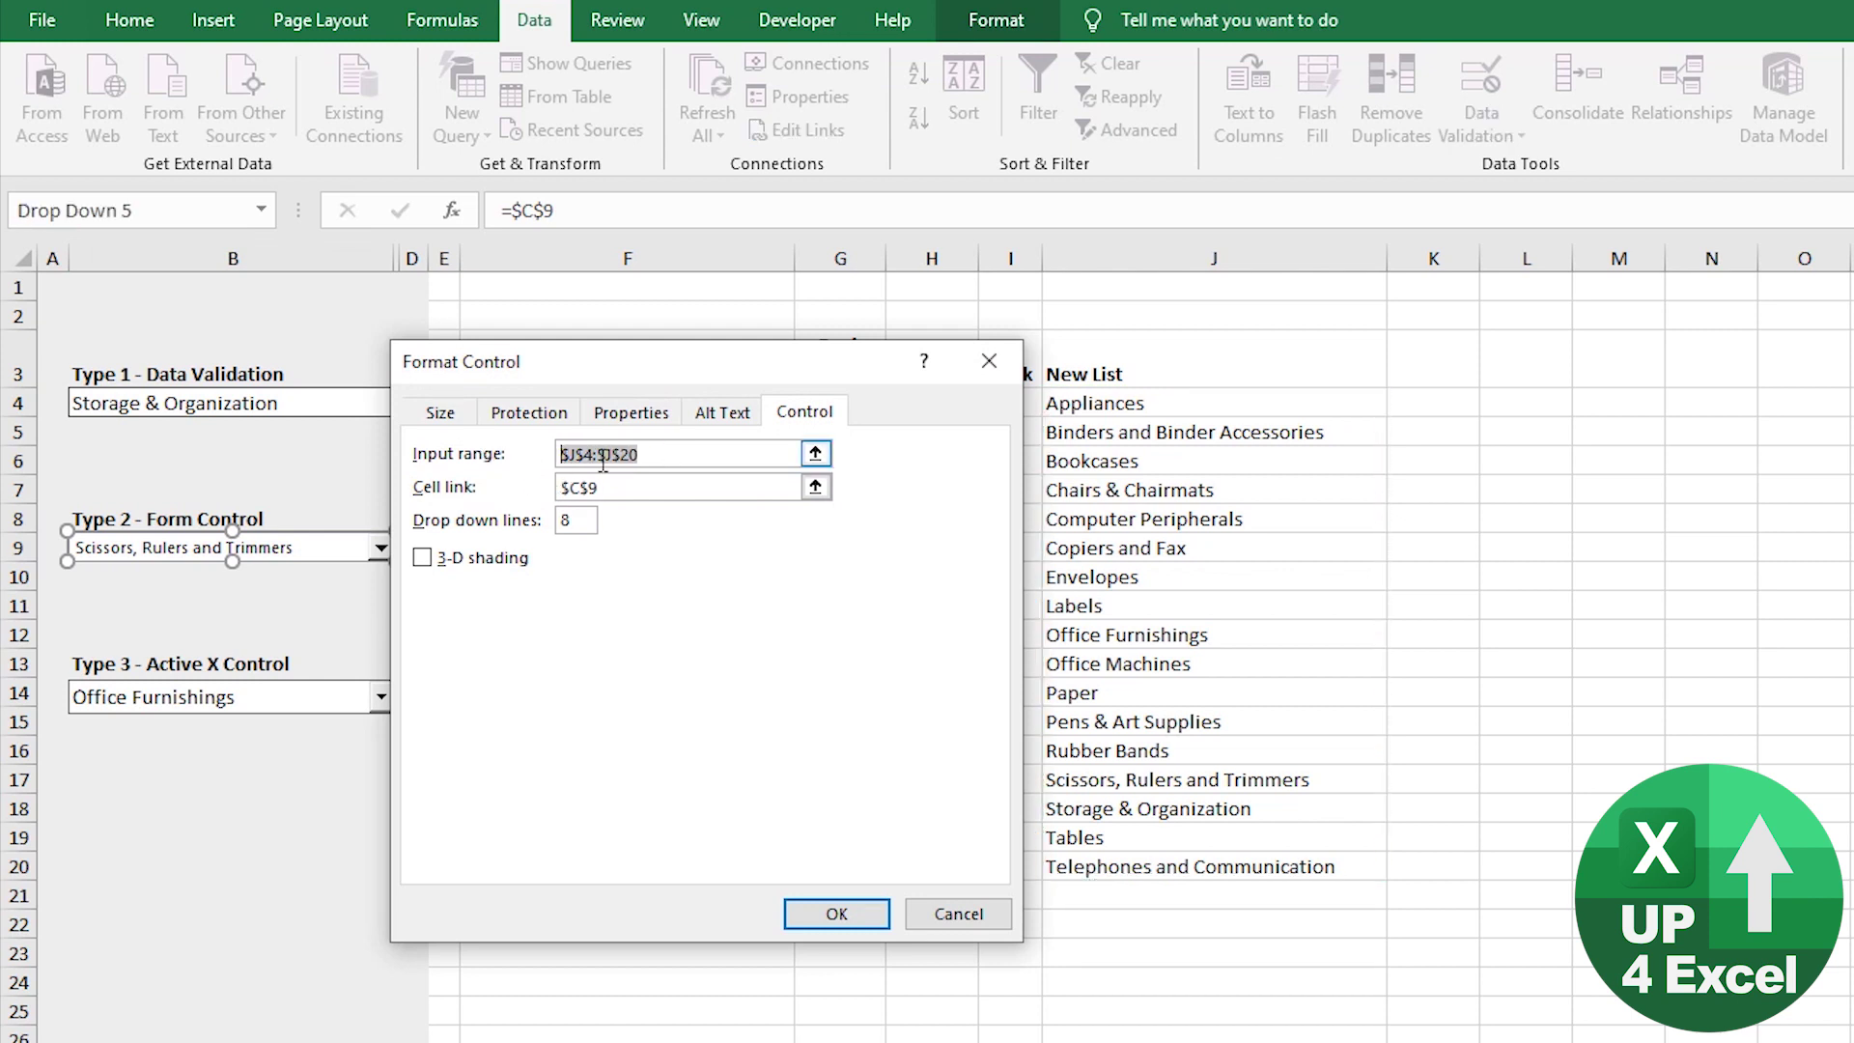
pyautogui.click(674, 456)
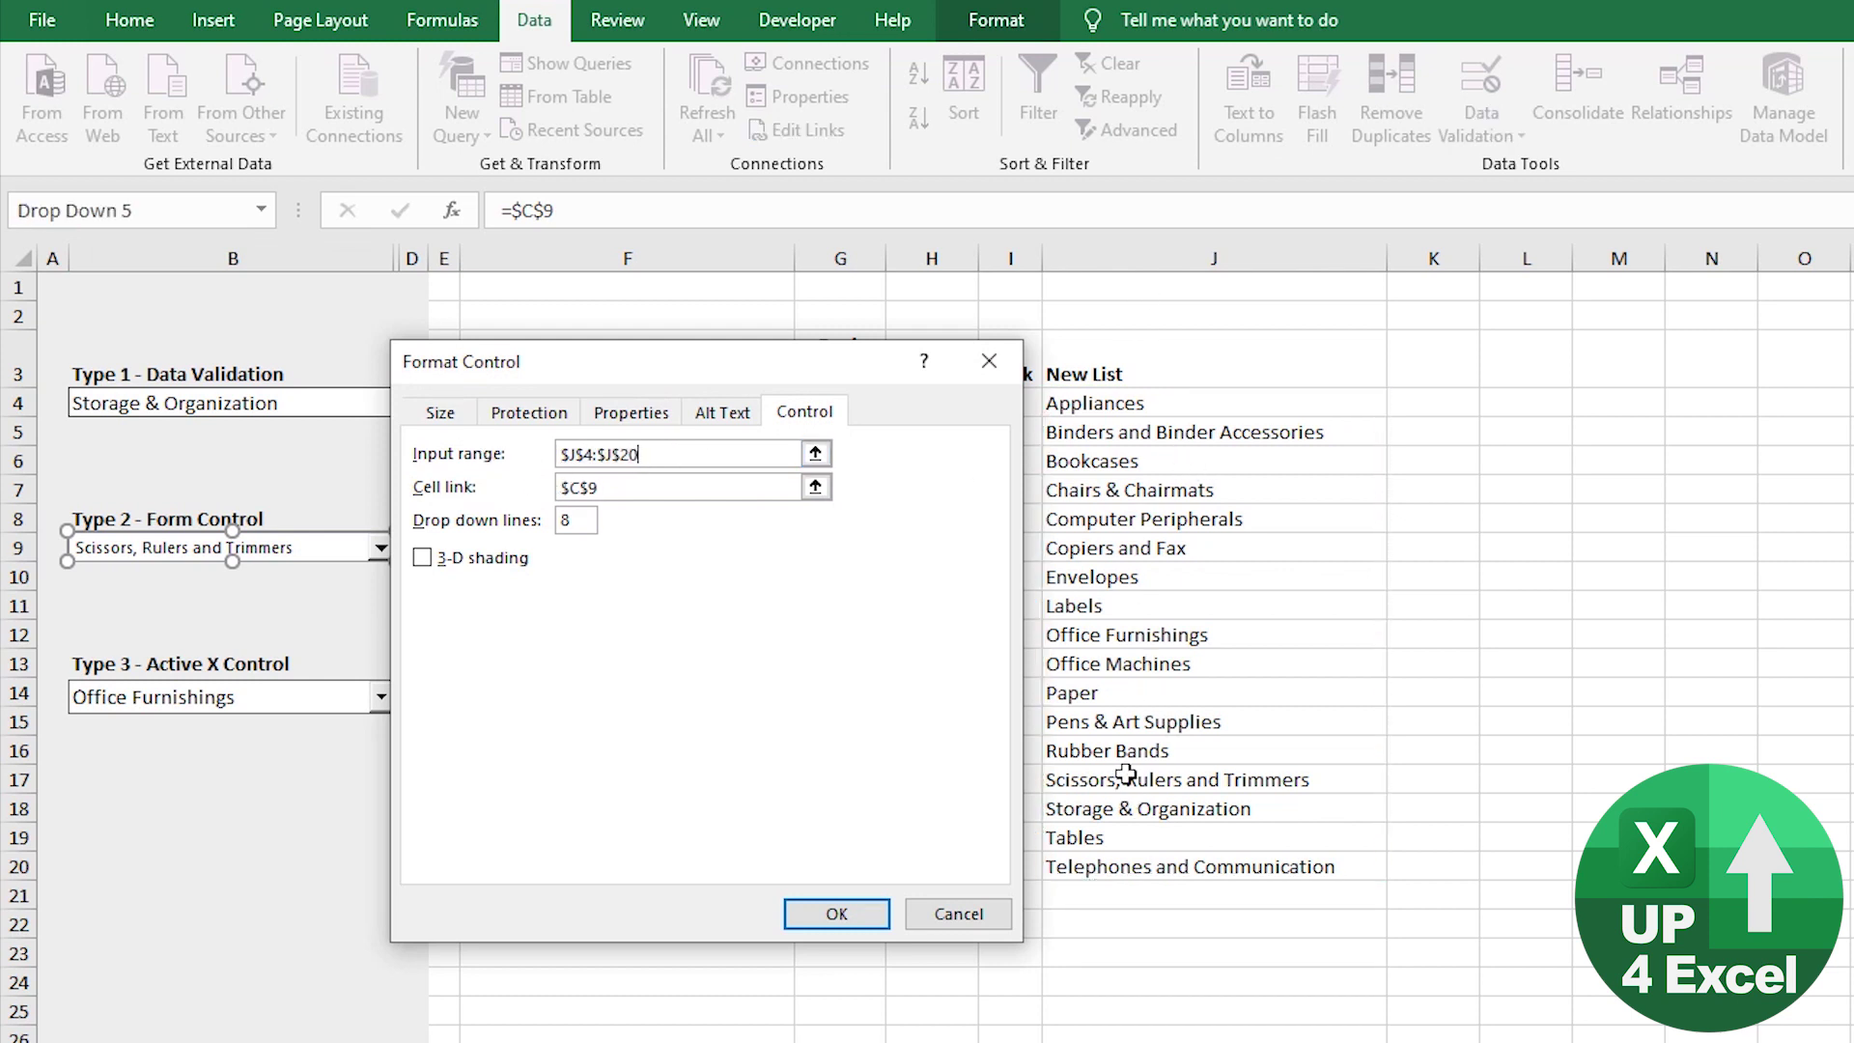
pyautogui.click(838, 912)
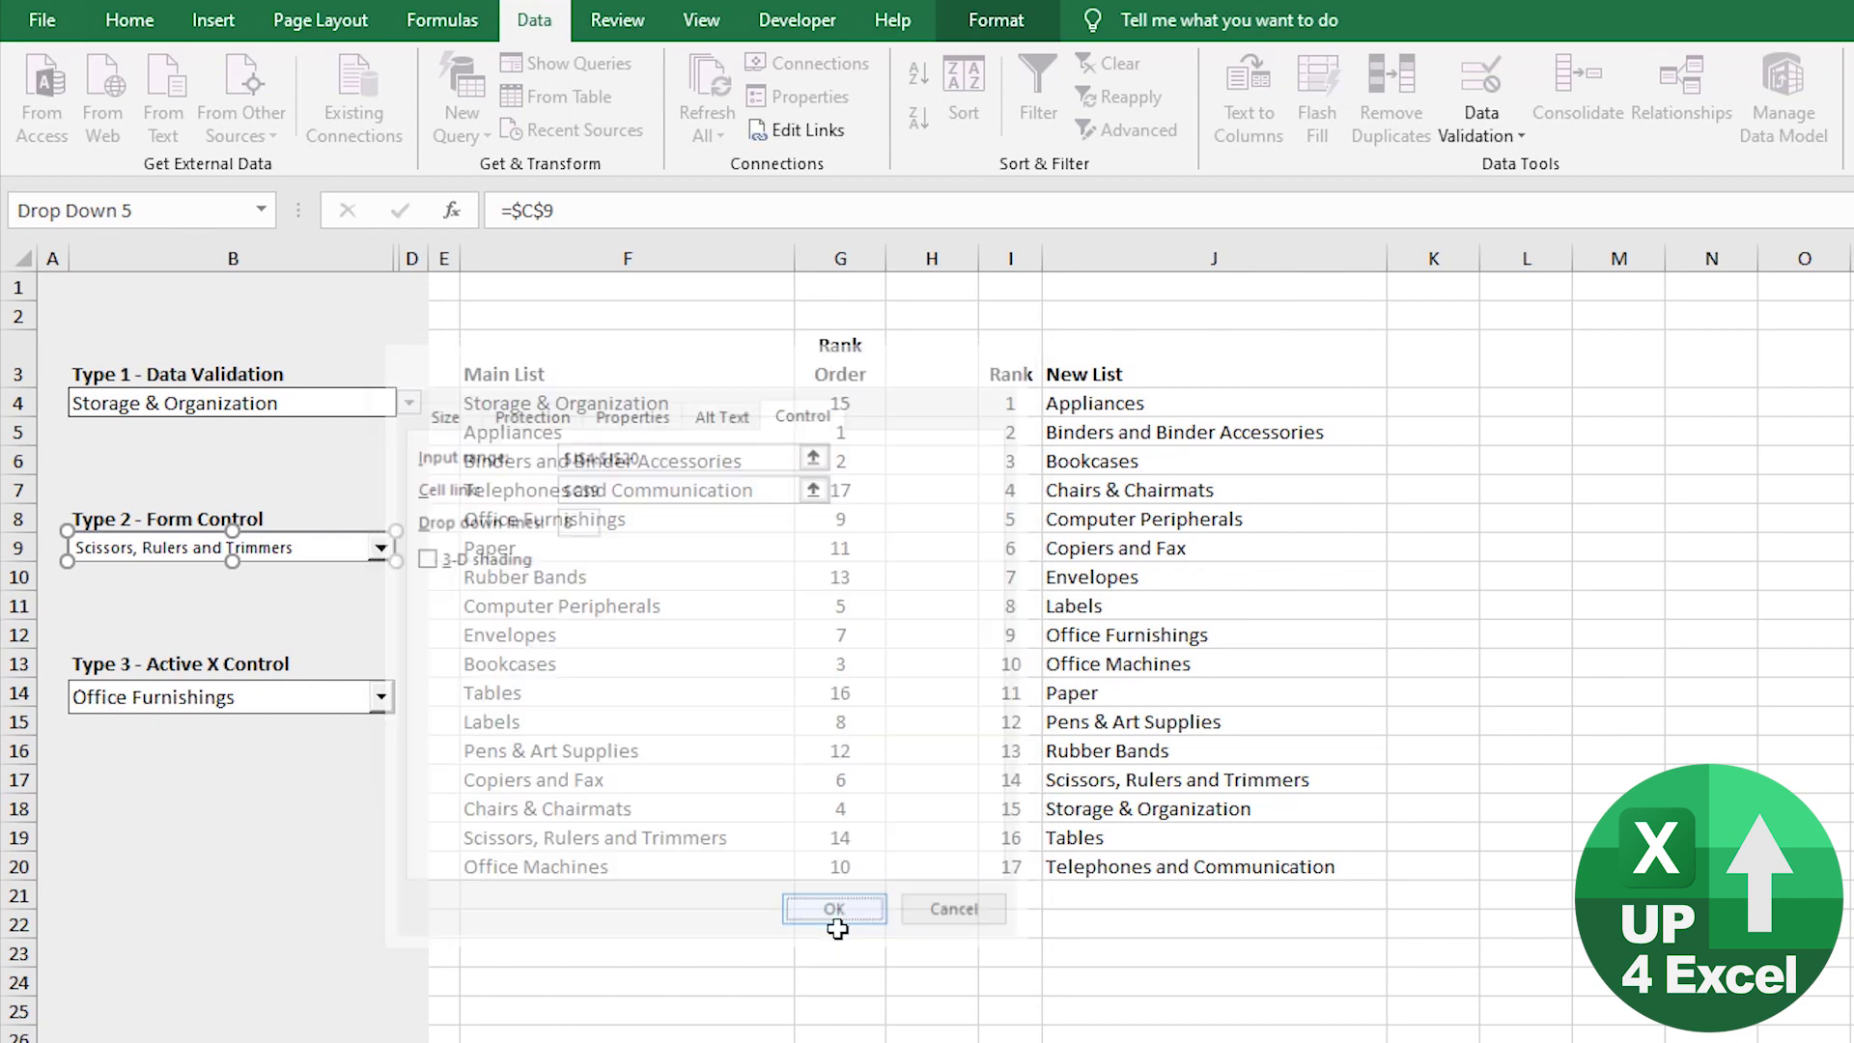
pyautogui.click(992, 19)
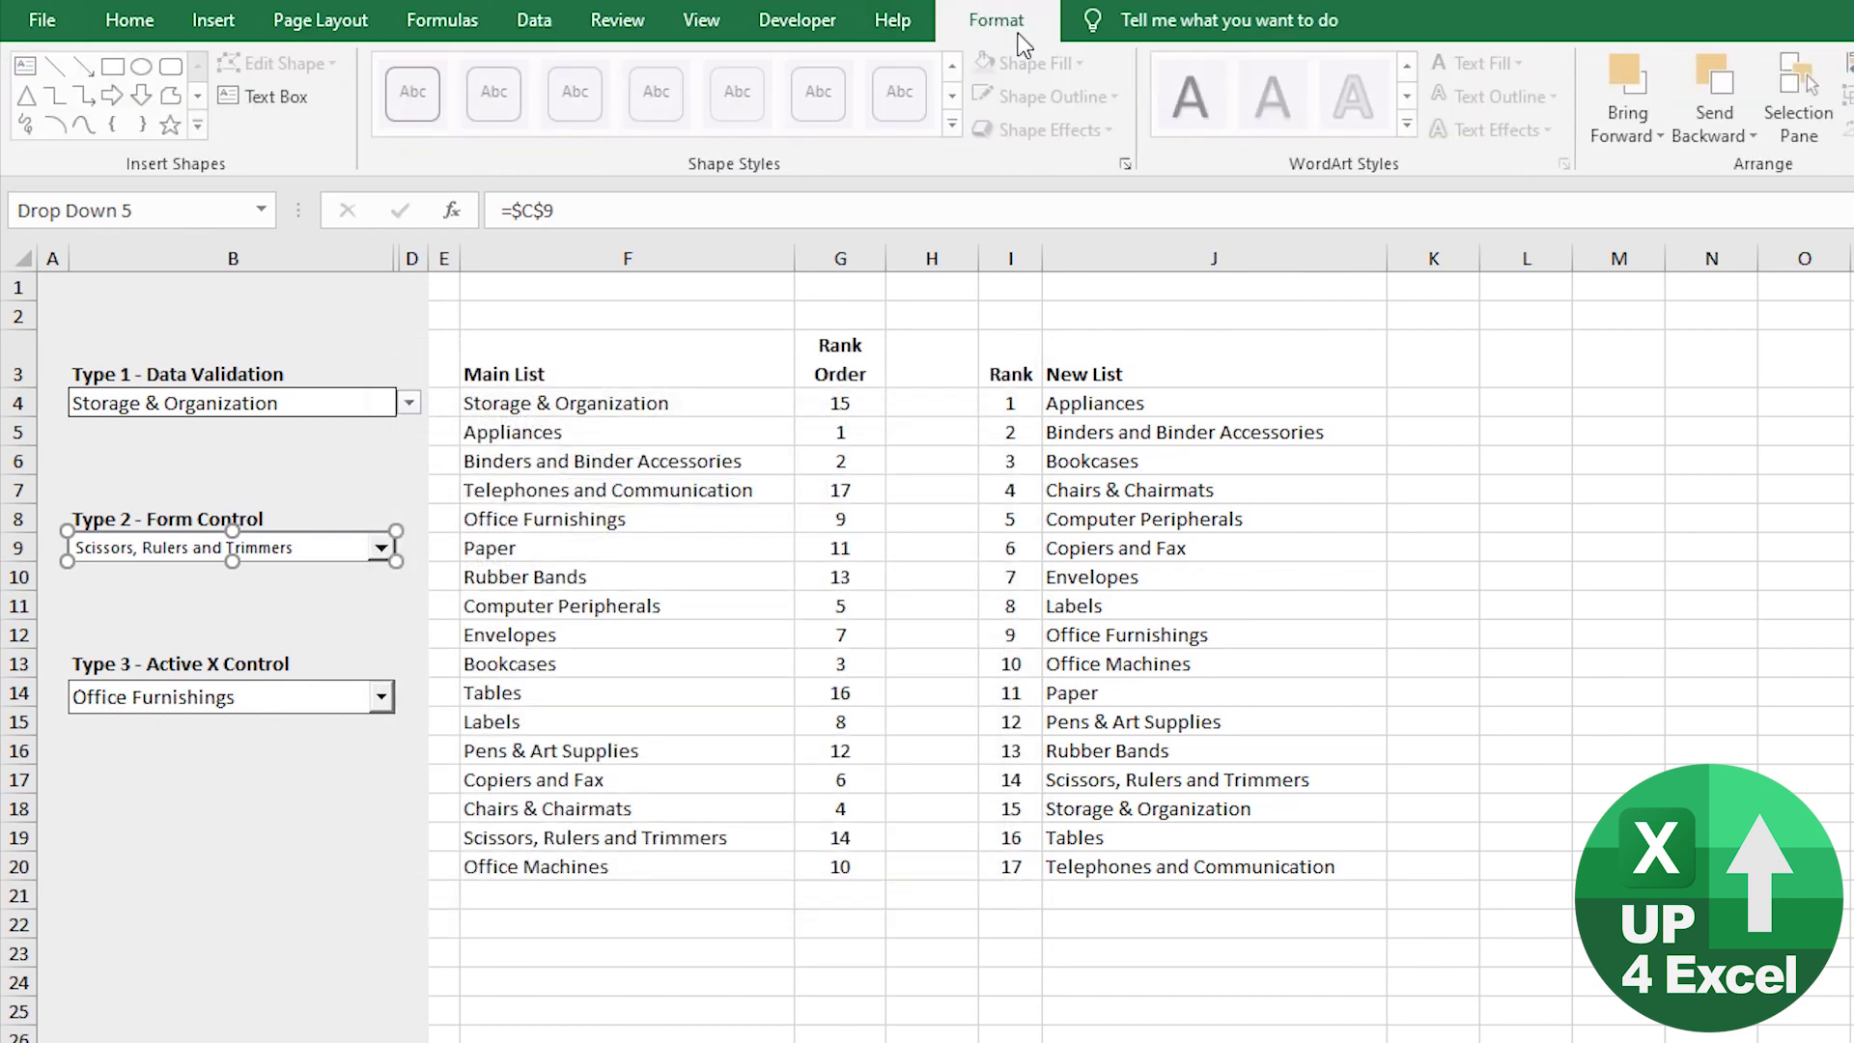
# In Design Mode, check the ActiveX combo box's ListFillRange reads J4:J20, then close Properties
pyautogui.click(797, 20)
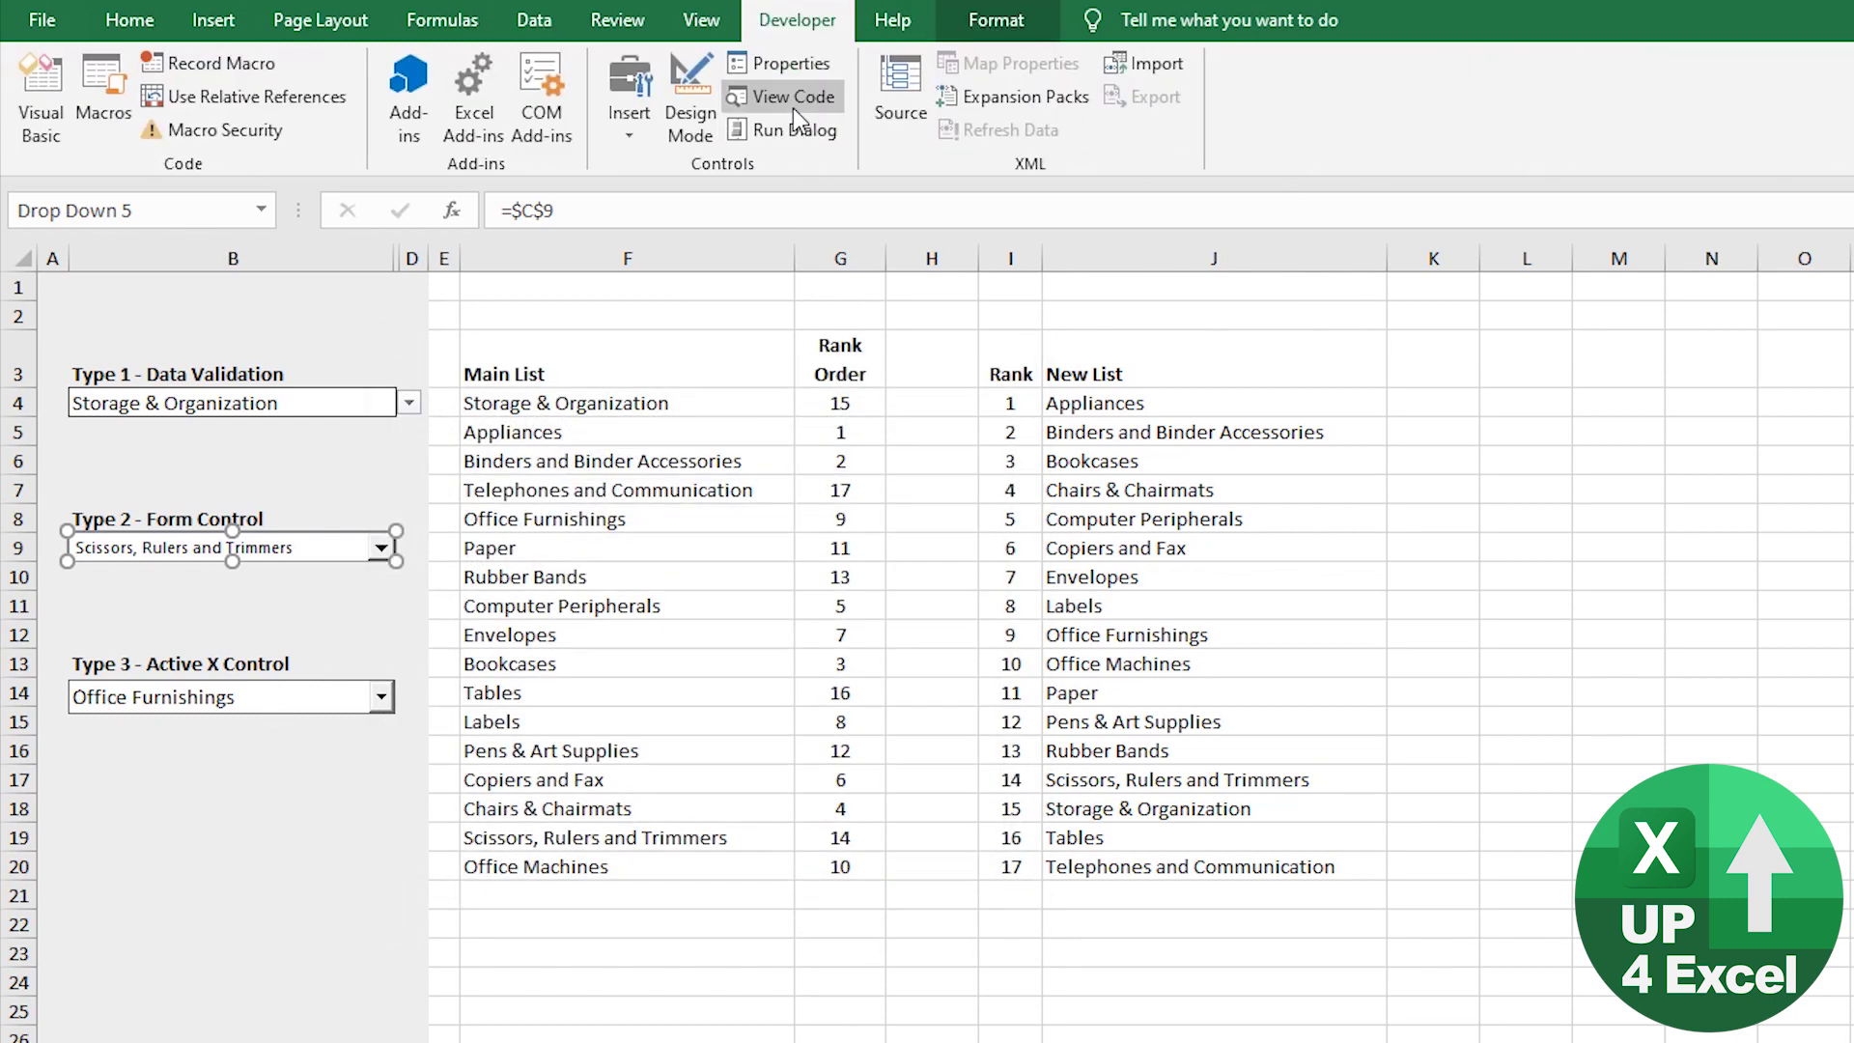
pyautogui.click(681, 101)
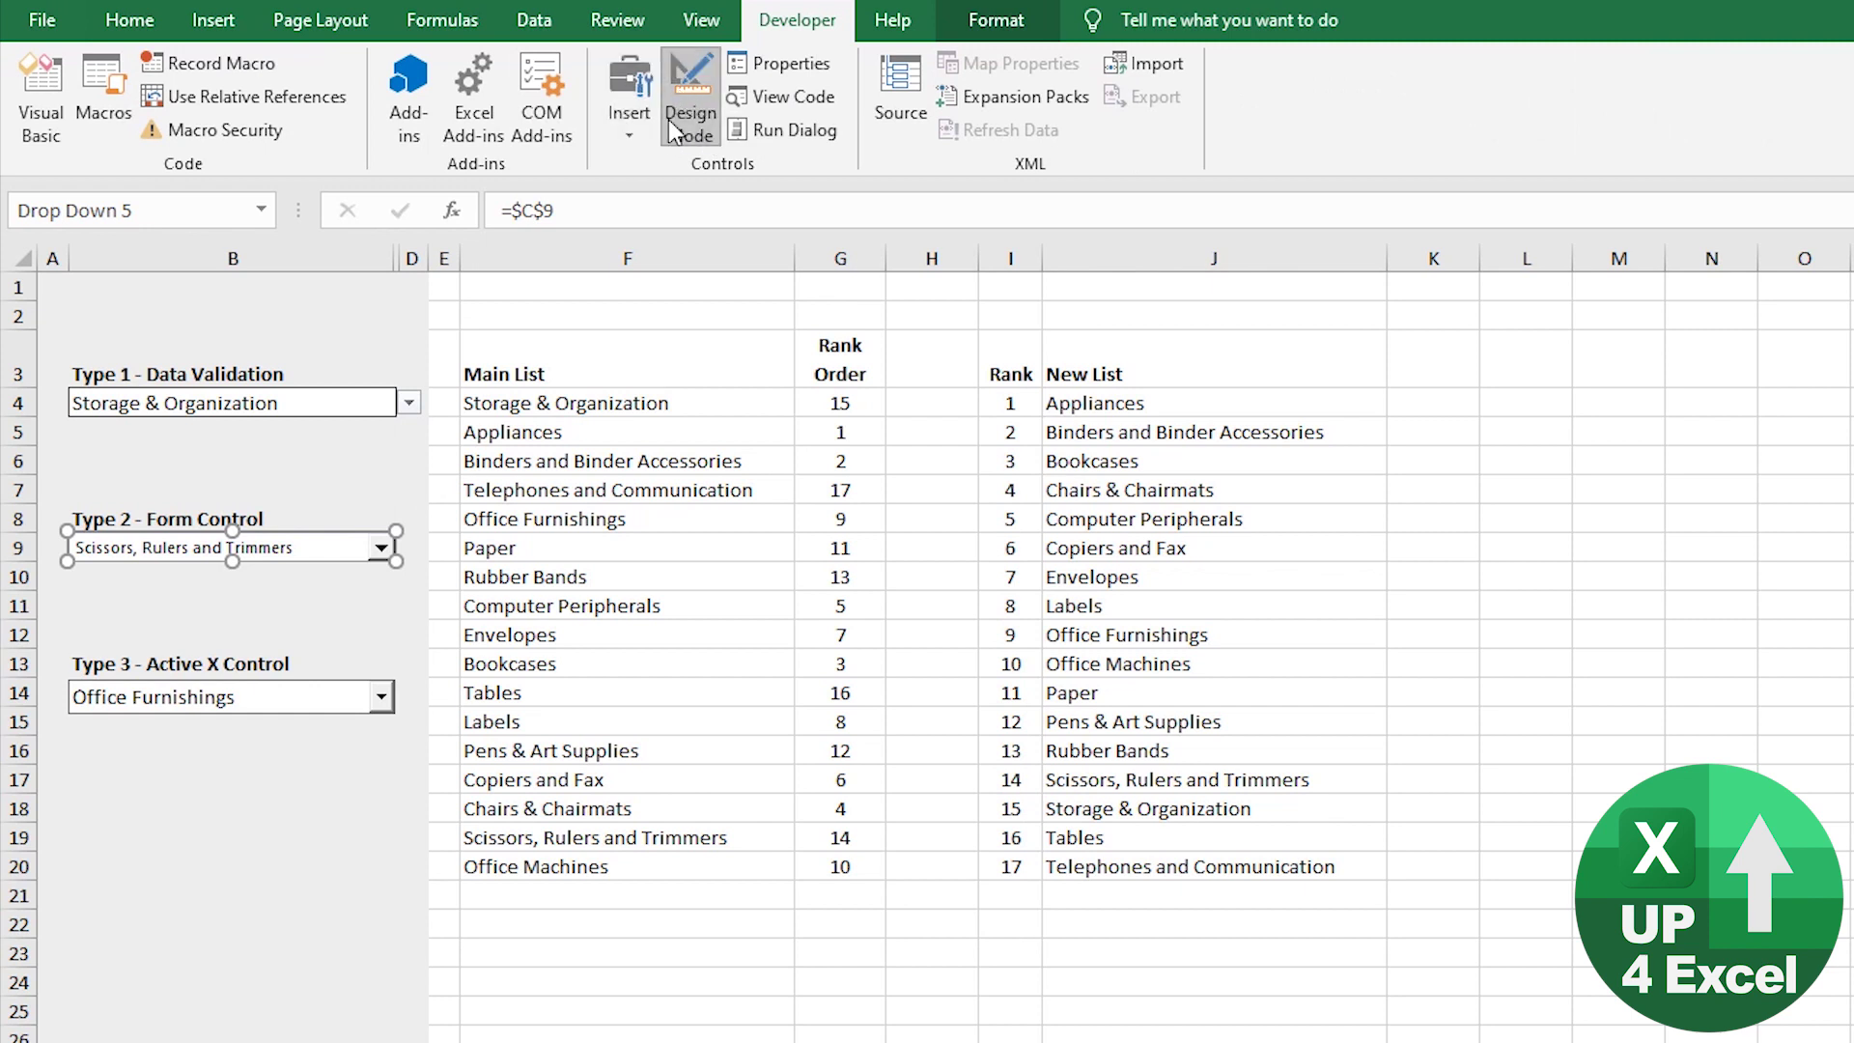
pyautogui.rightClick(287, 693)
pyautogui.click(375, 816)
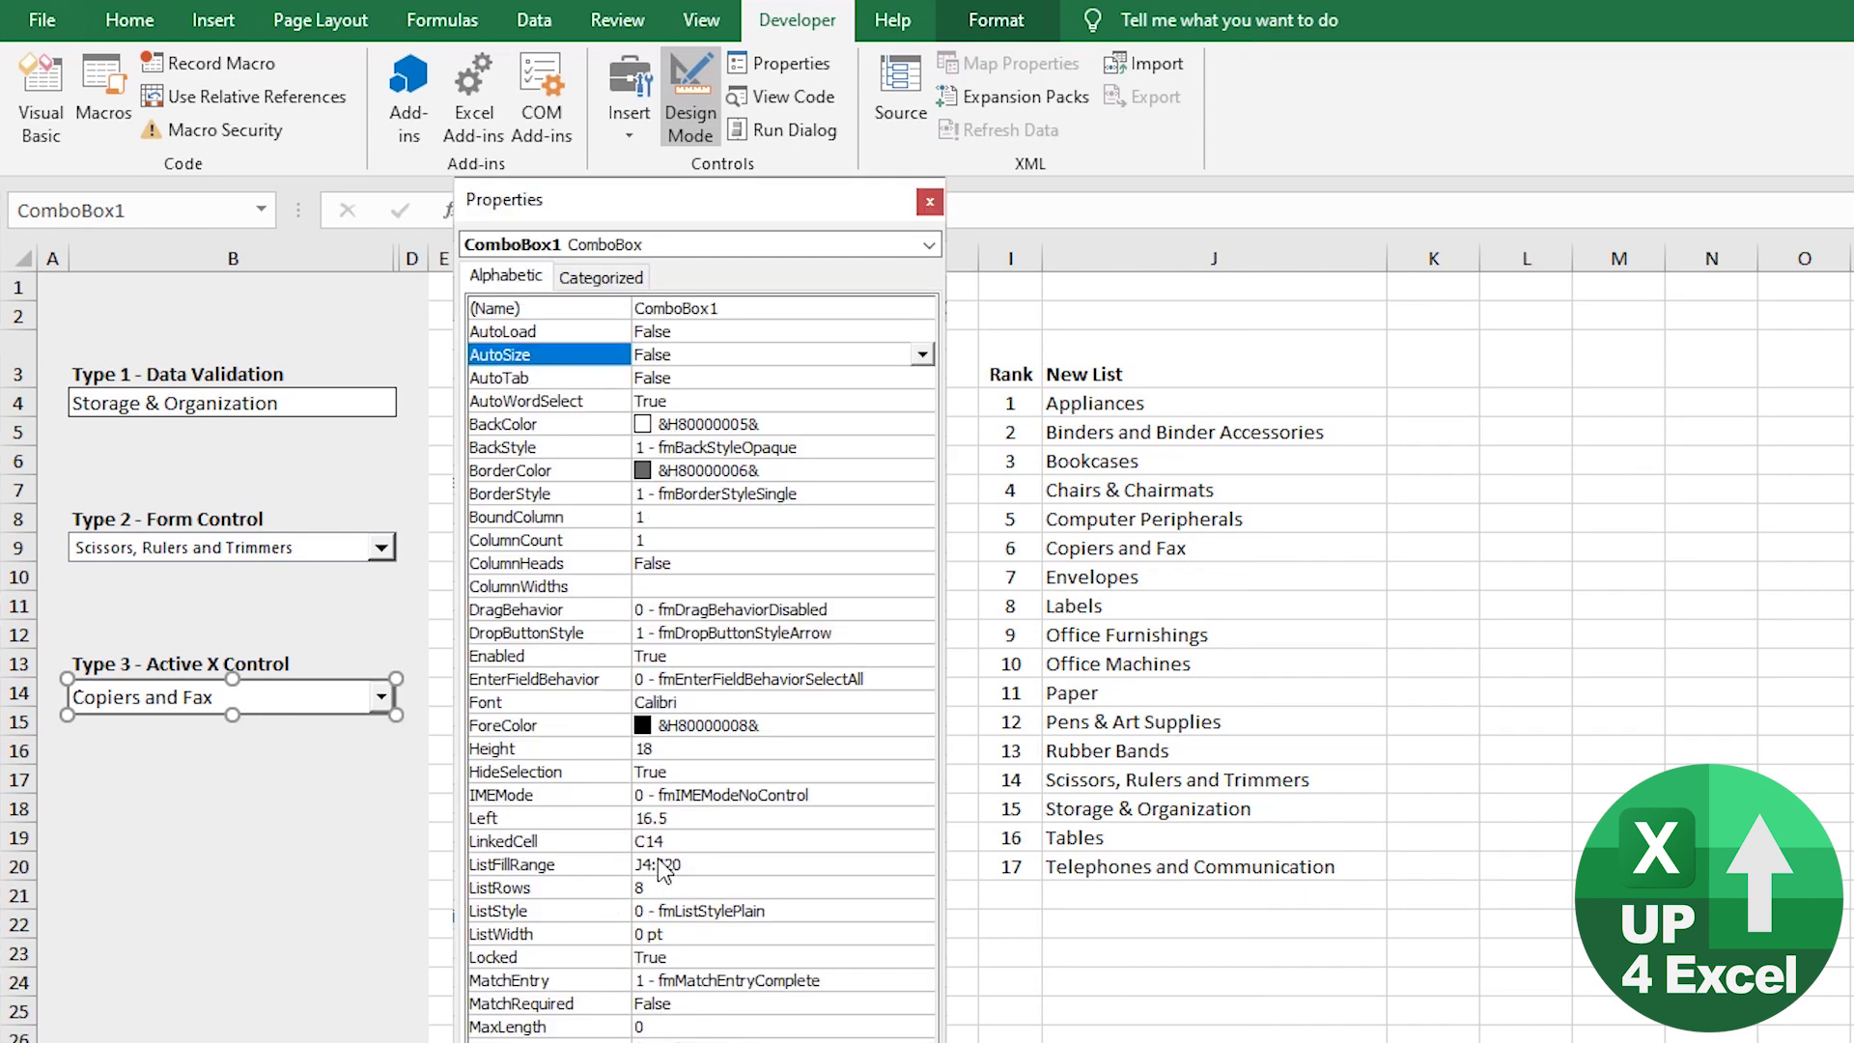
pyautogui.click(731, 869)
pyautogui.moveTo(731, 871); pyautogui.dragTo(608, 880)
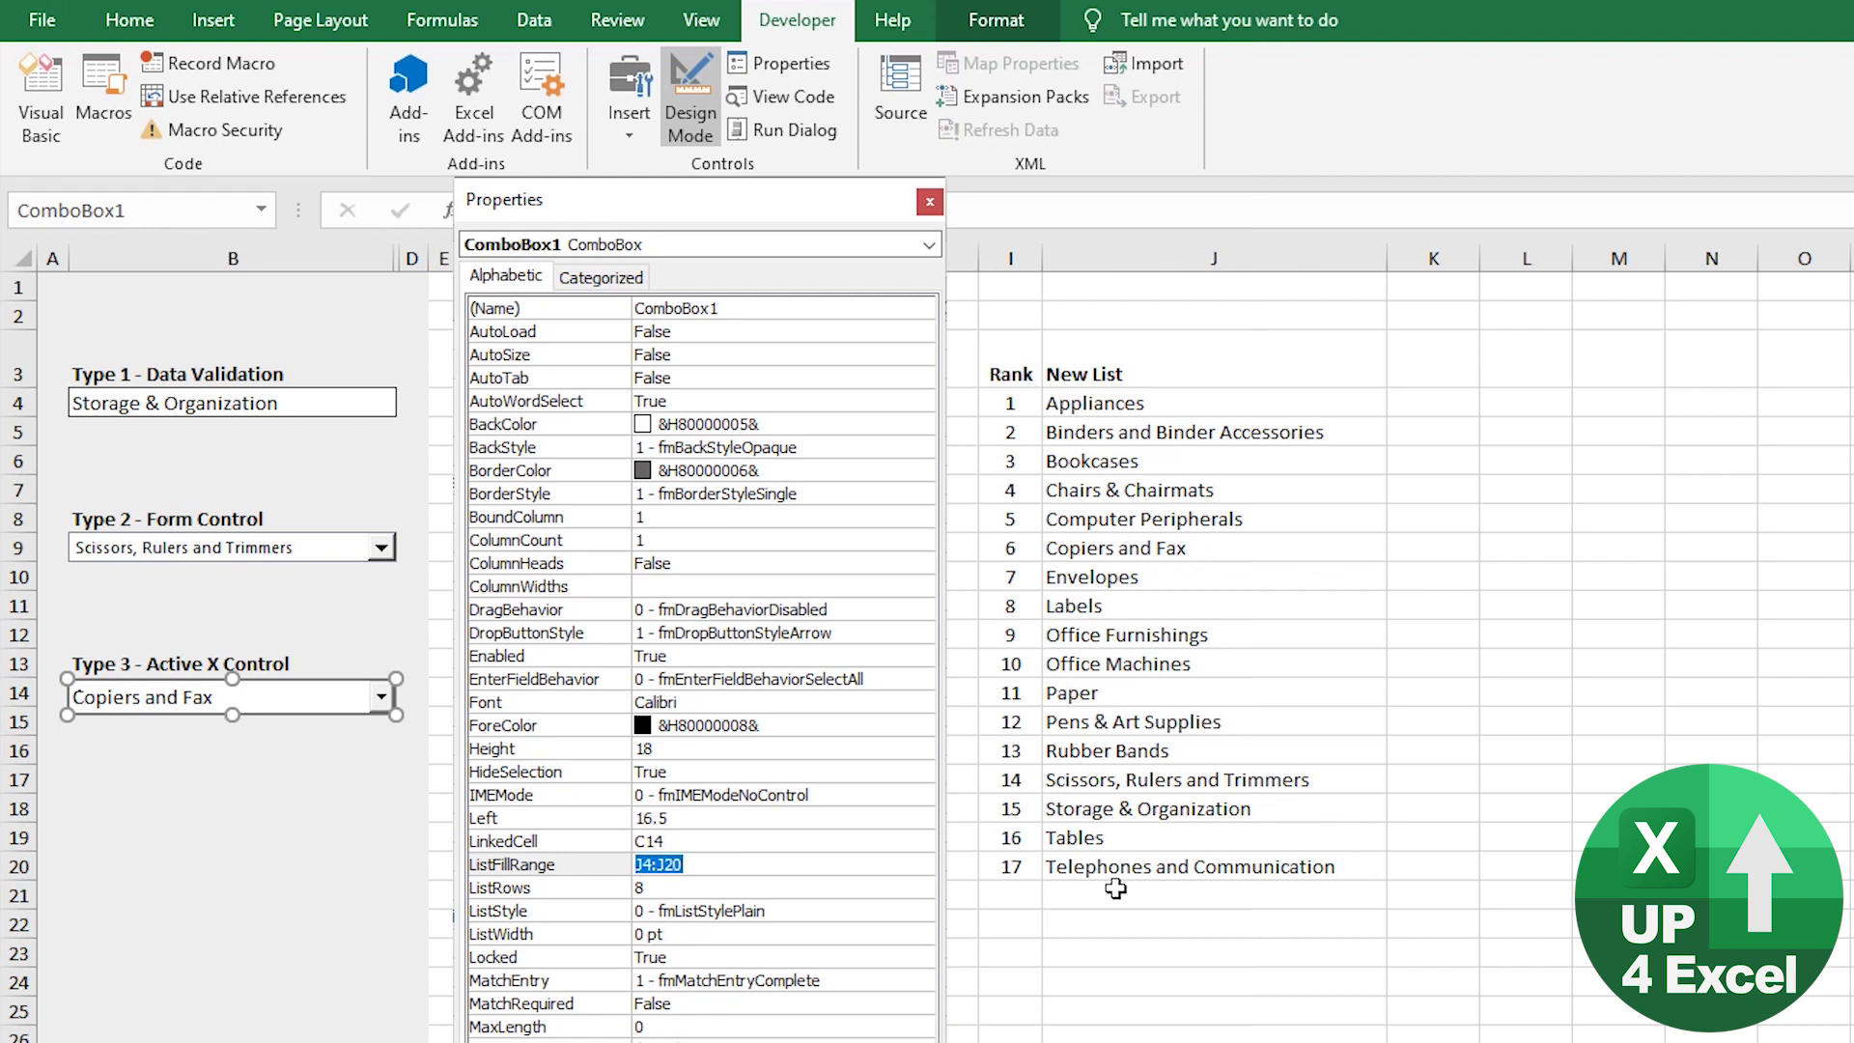
pyautogui.click(712, 867)
pyautogui.moveTo(712, 867); pyautogui.dragTo(543, 867)
pyautogui.click(929, 203)
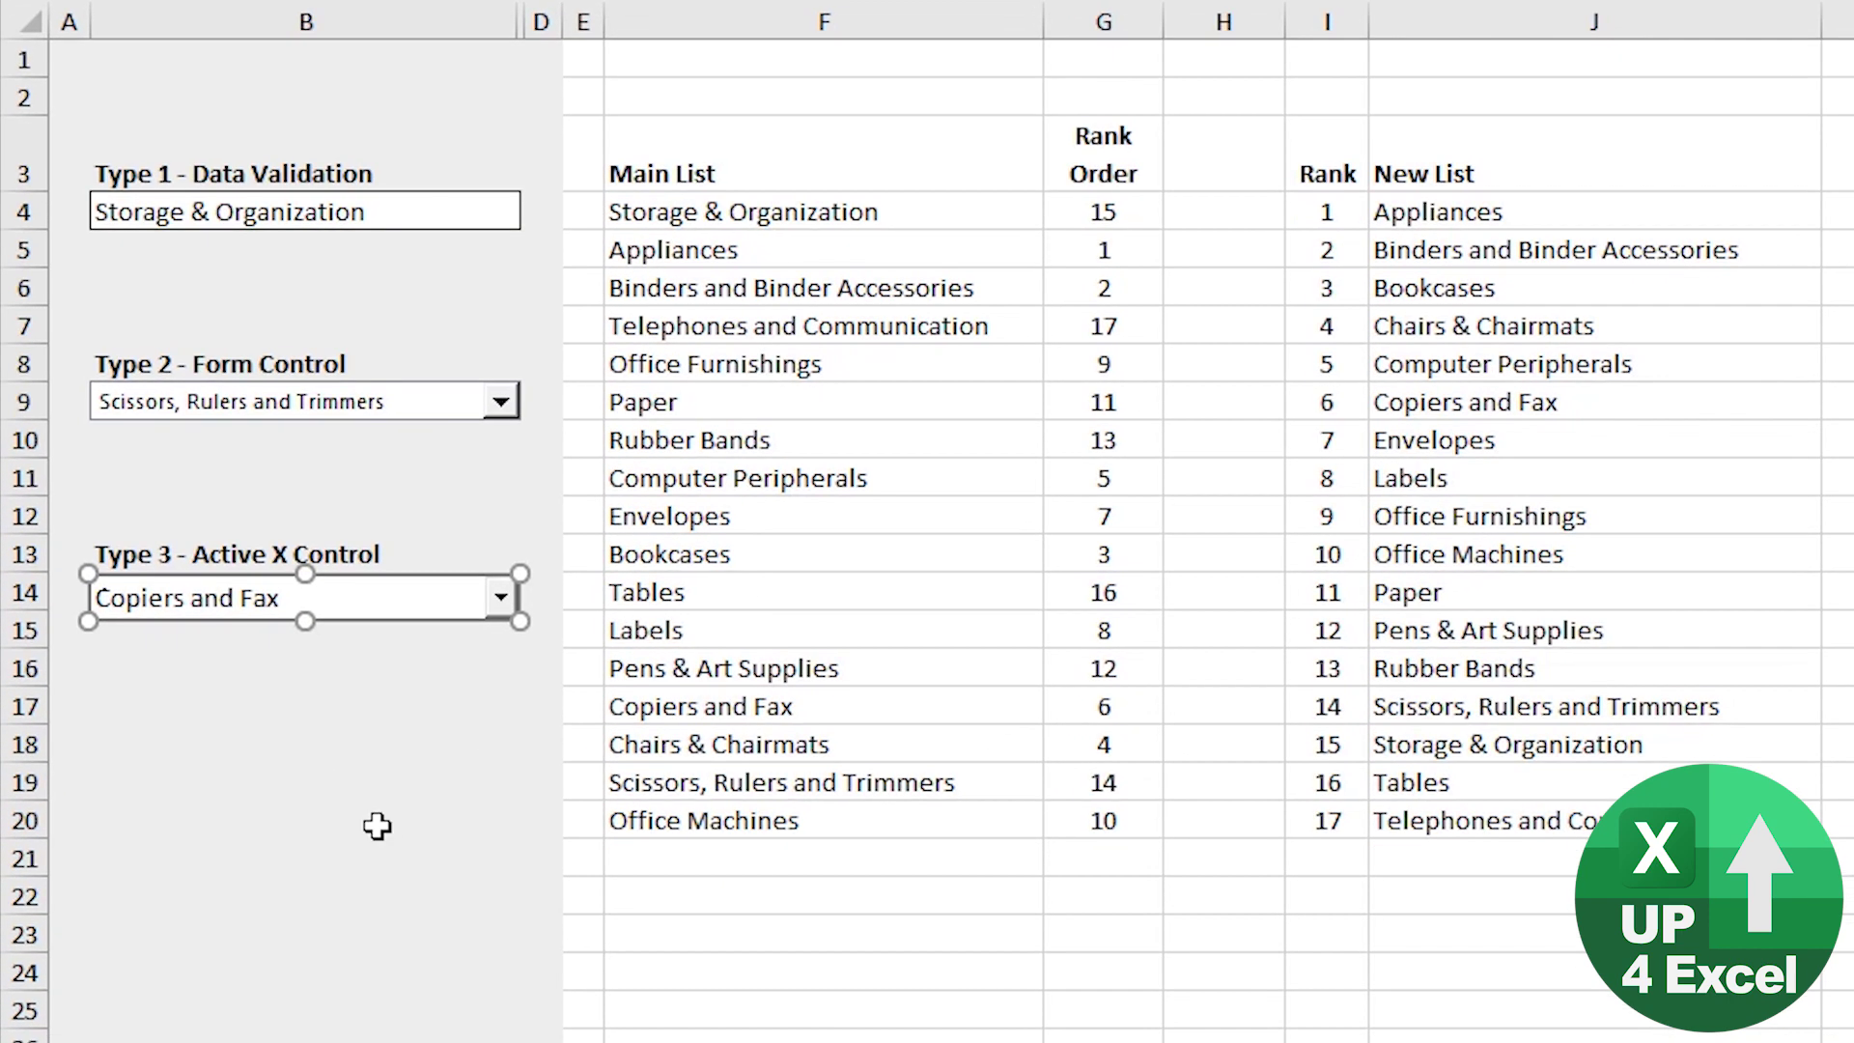
pyautogui.click(288, 837)
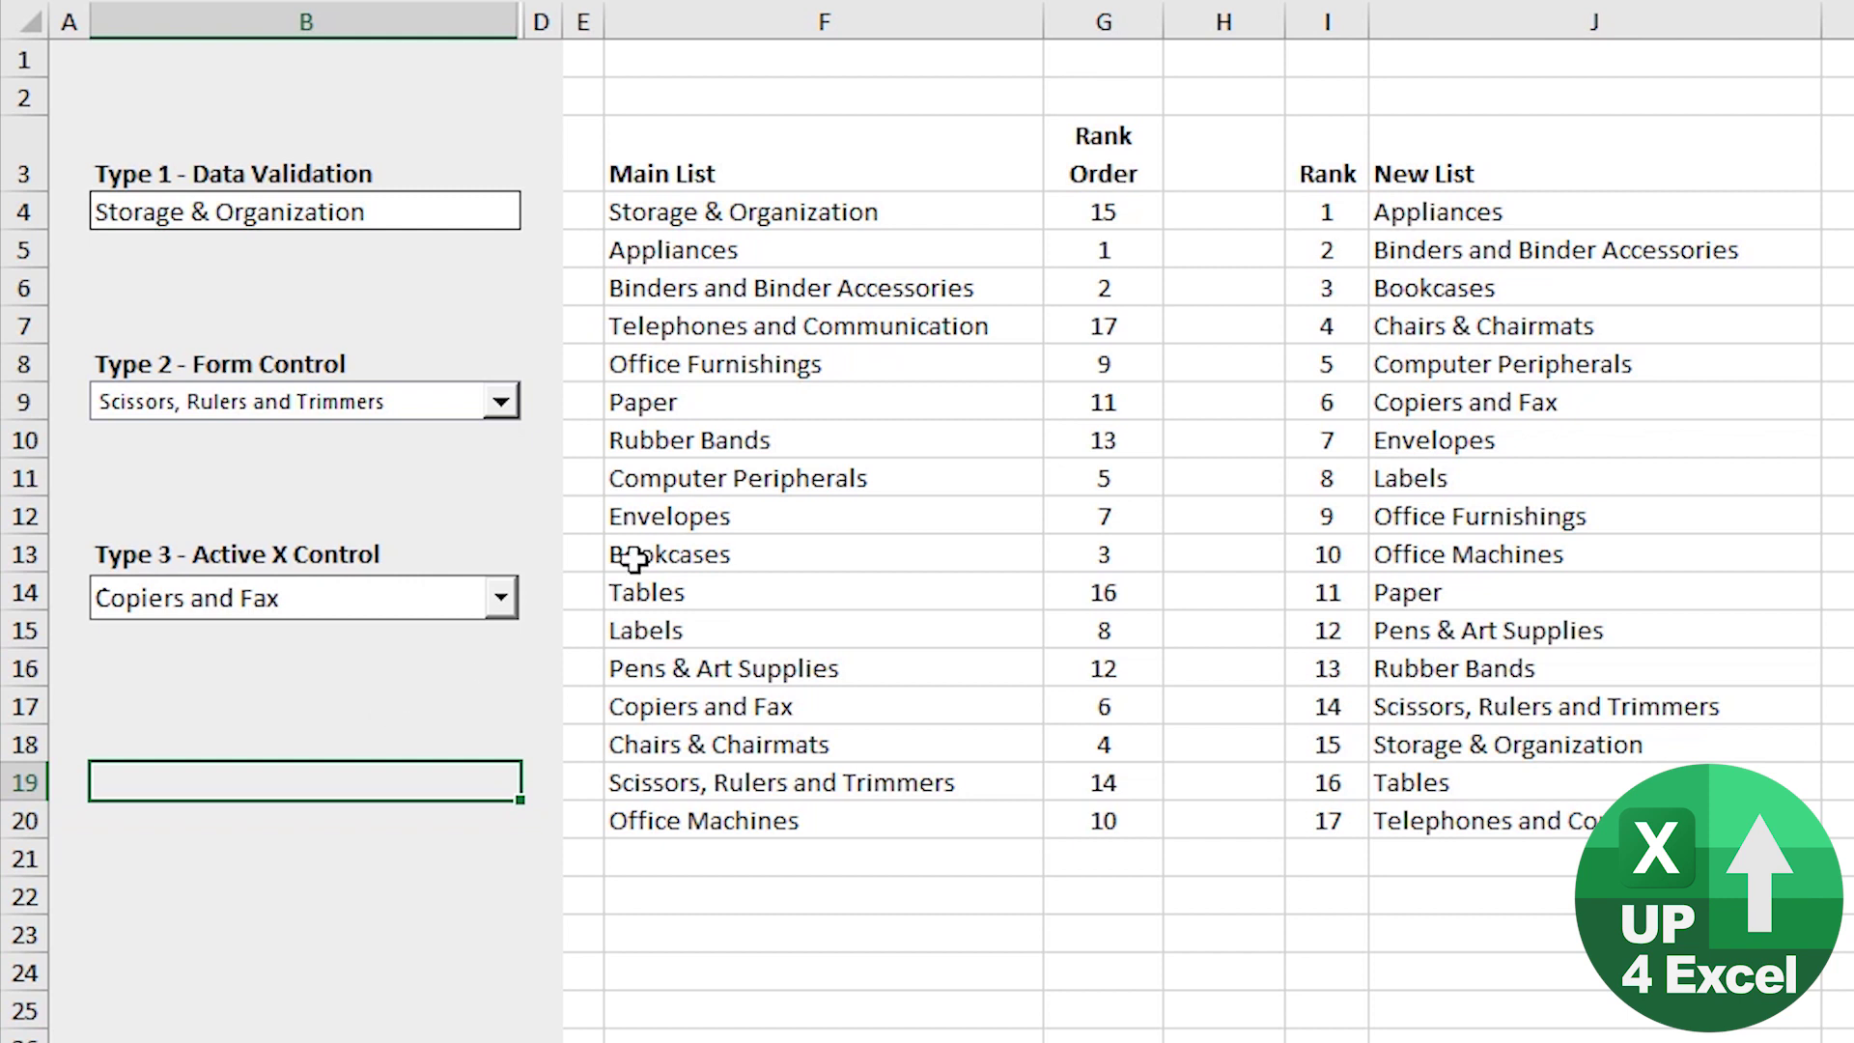
# Move the Computer Peripherals row, with its rank 5, higher in the Main List
pyautogui.click(696, 473)
pyautogui.moveTo(953, 472)
pyautogui.mouseDown()
pyautogui.moveTo(1062, 475)
pyautogui.moveTo(1005, 384)
pyautogui.moveTo(1005, 347)
pyautogui.moveTo(1085, 325)
pyautogui.moveTo(989, 696)
pyautogui.moveTo(1050, 743)
pyautogui.moveTo(1115, 738)
pyautogui.mouseUp()
pyautogui.click(1004, 326)
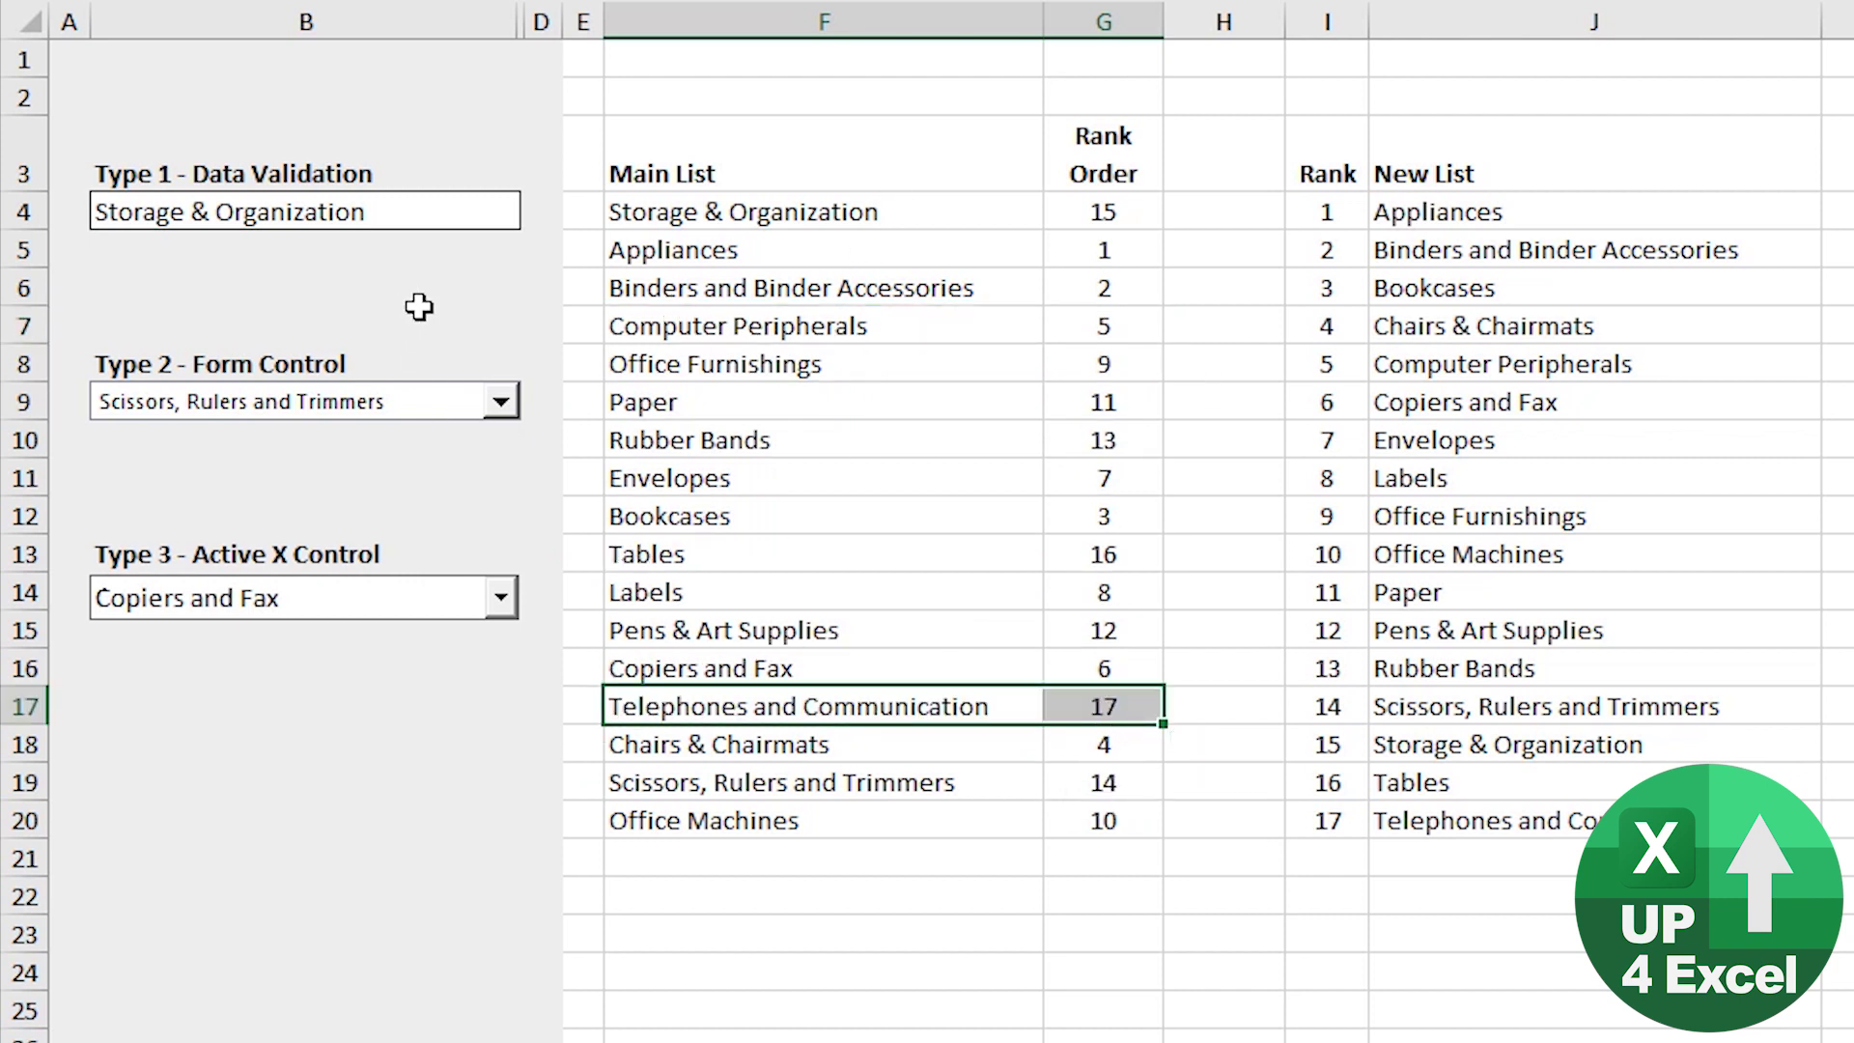
# Choose Binders and Binder Accessories from the Type 2 drop-down list
pyautogui.click(500, 403)
pyautogui.moveTo(509, 529); pyautogui.dragTo(576, 511)
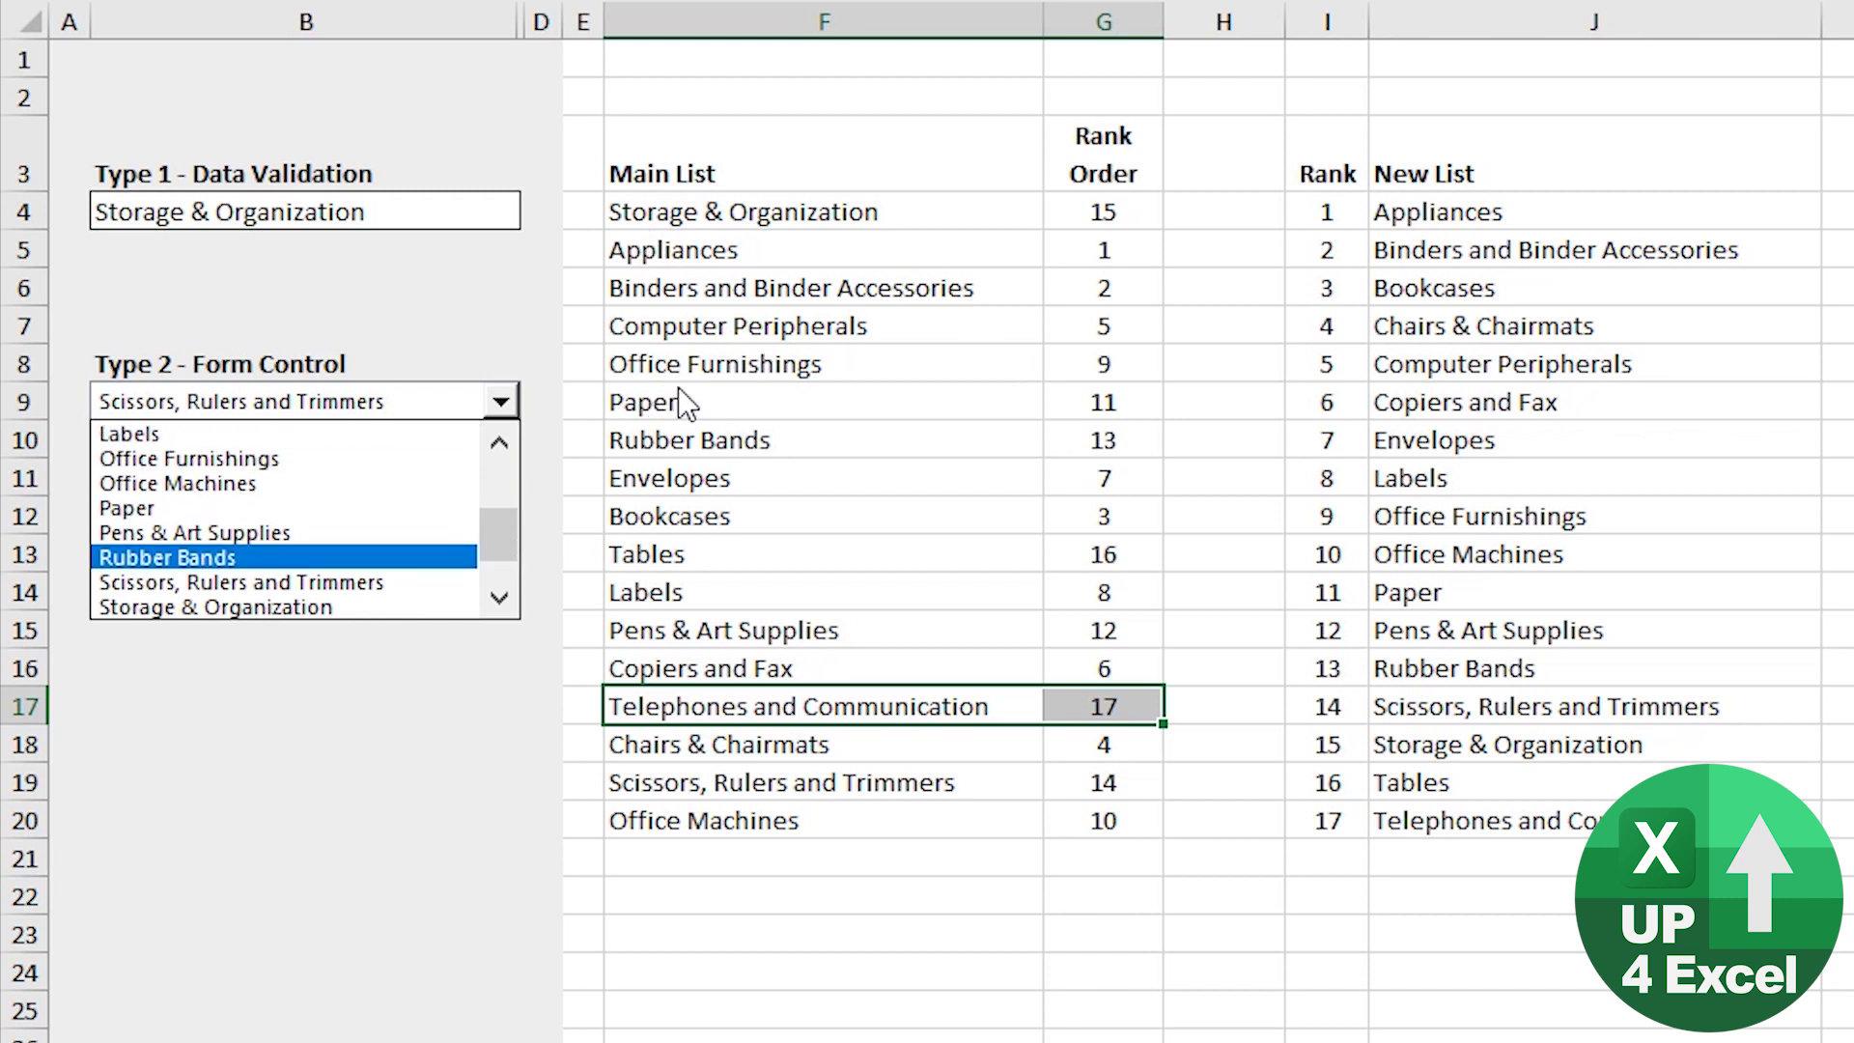
pyautogui.moveTo(496, 564); pyautogui.dragTo(406, 459)
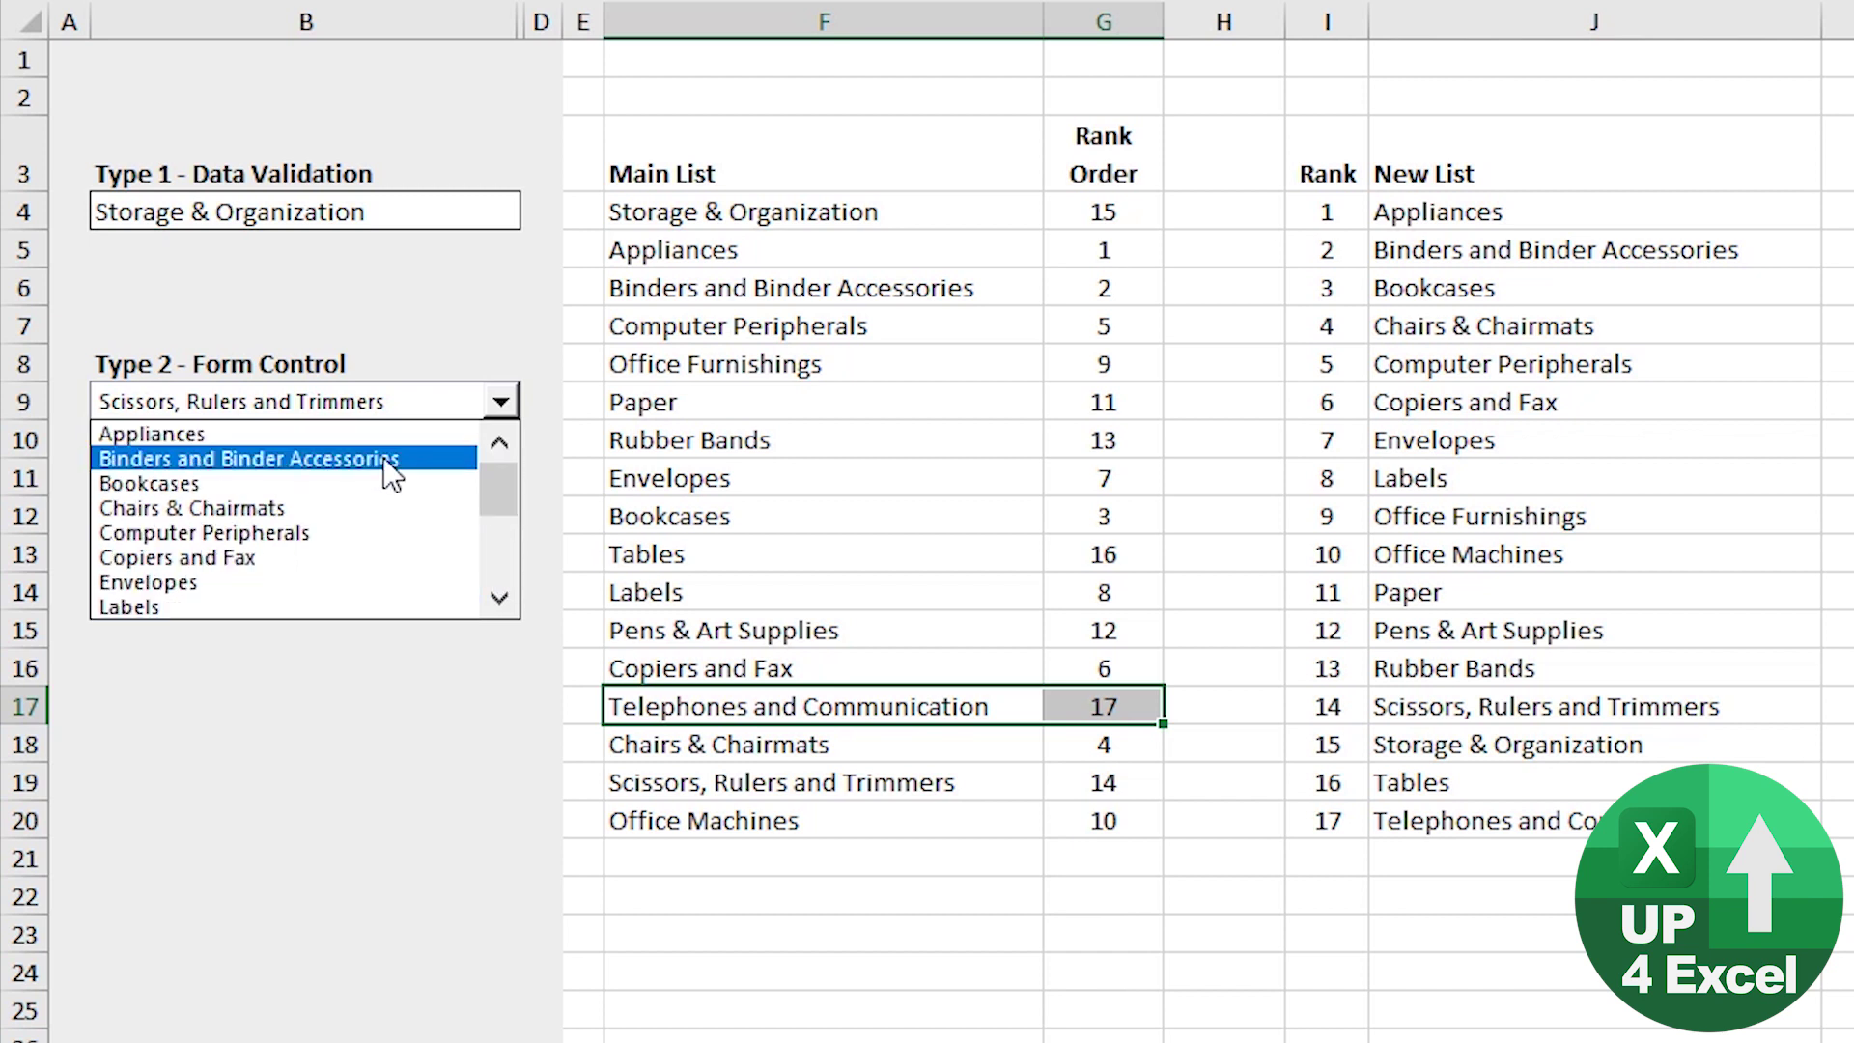
pyautogui.click(405, 458)
pyautogui.click(753, 512)
pyautogui.click(454, 740)
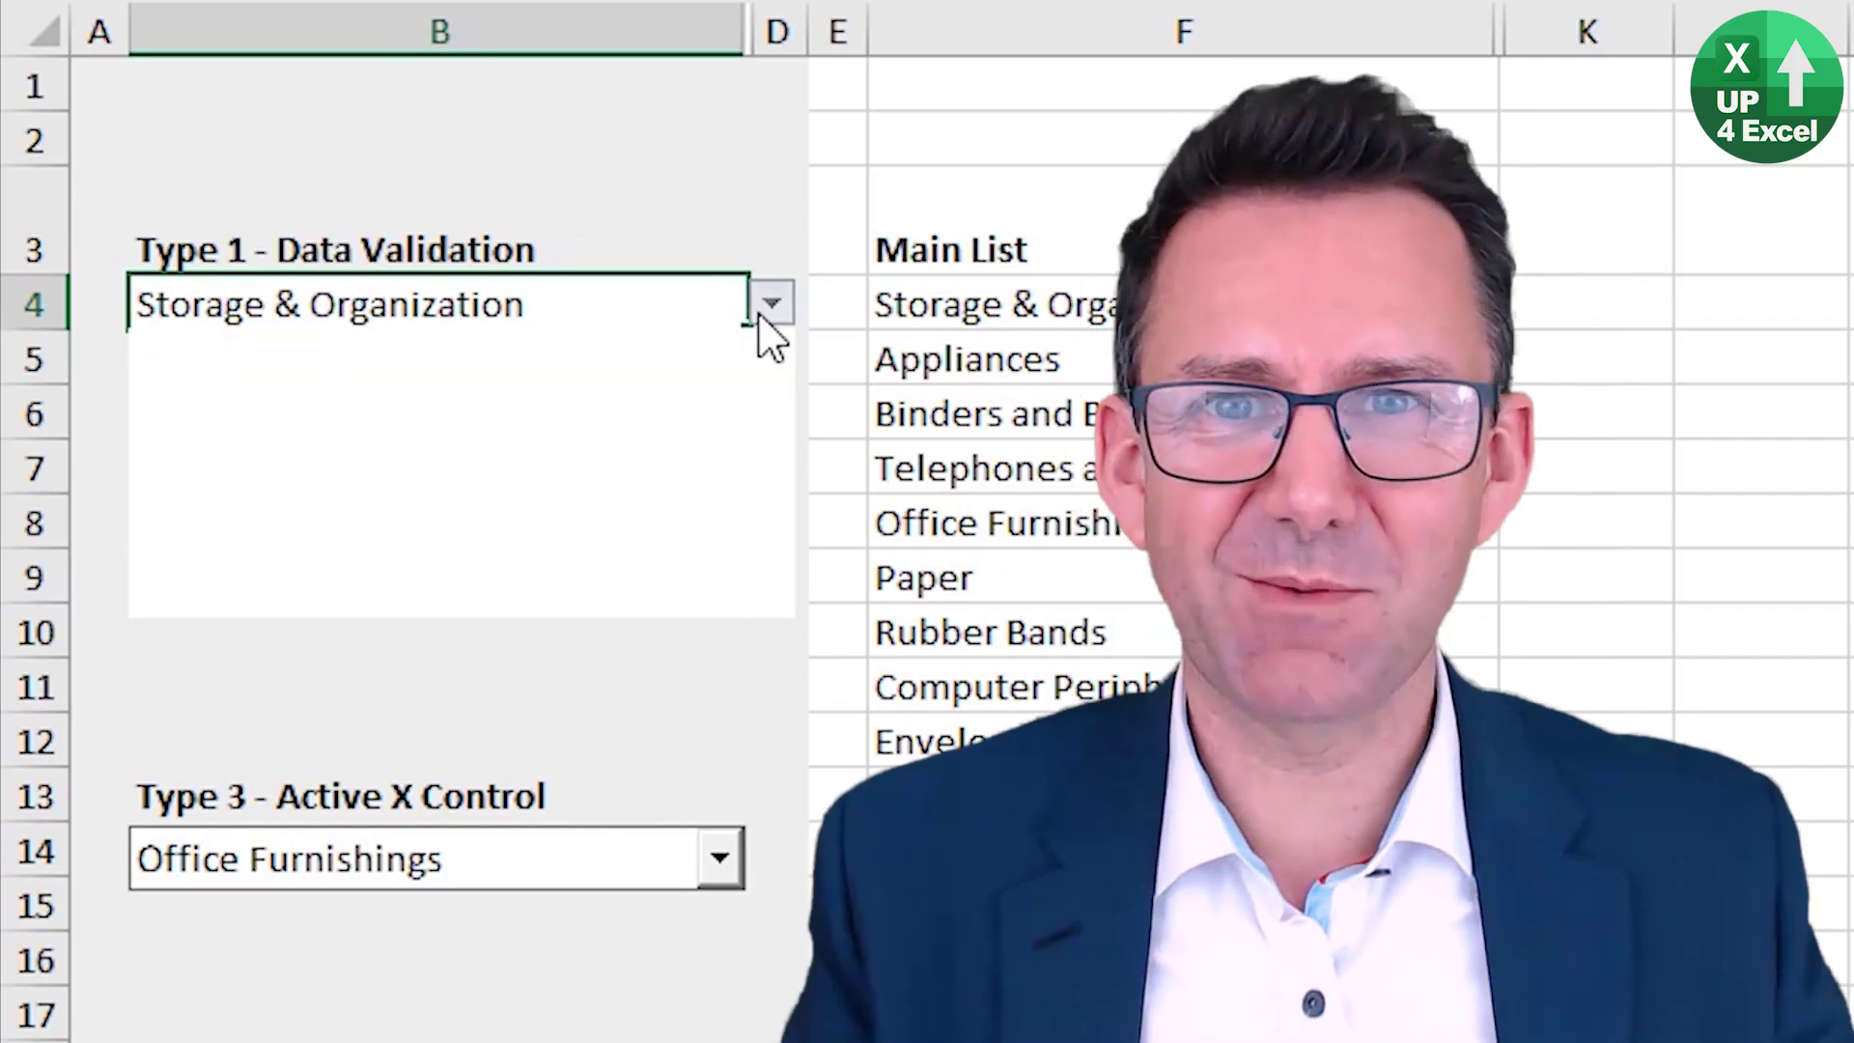
pyautogui.scroll(3, 761, 517)
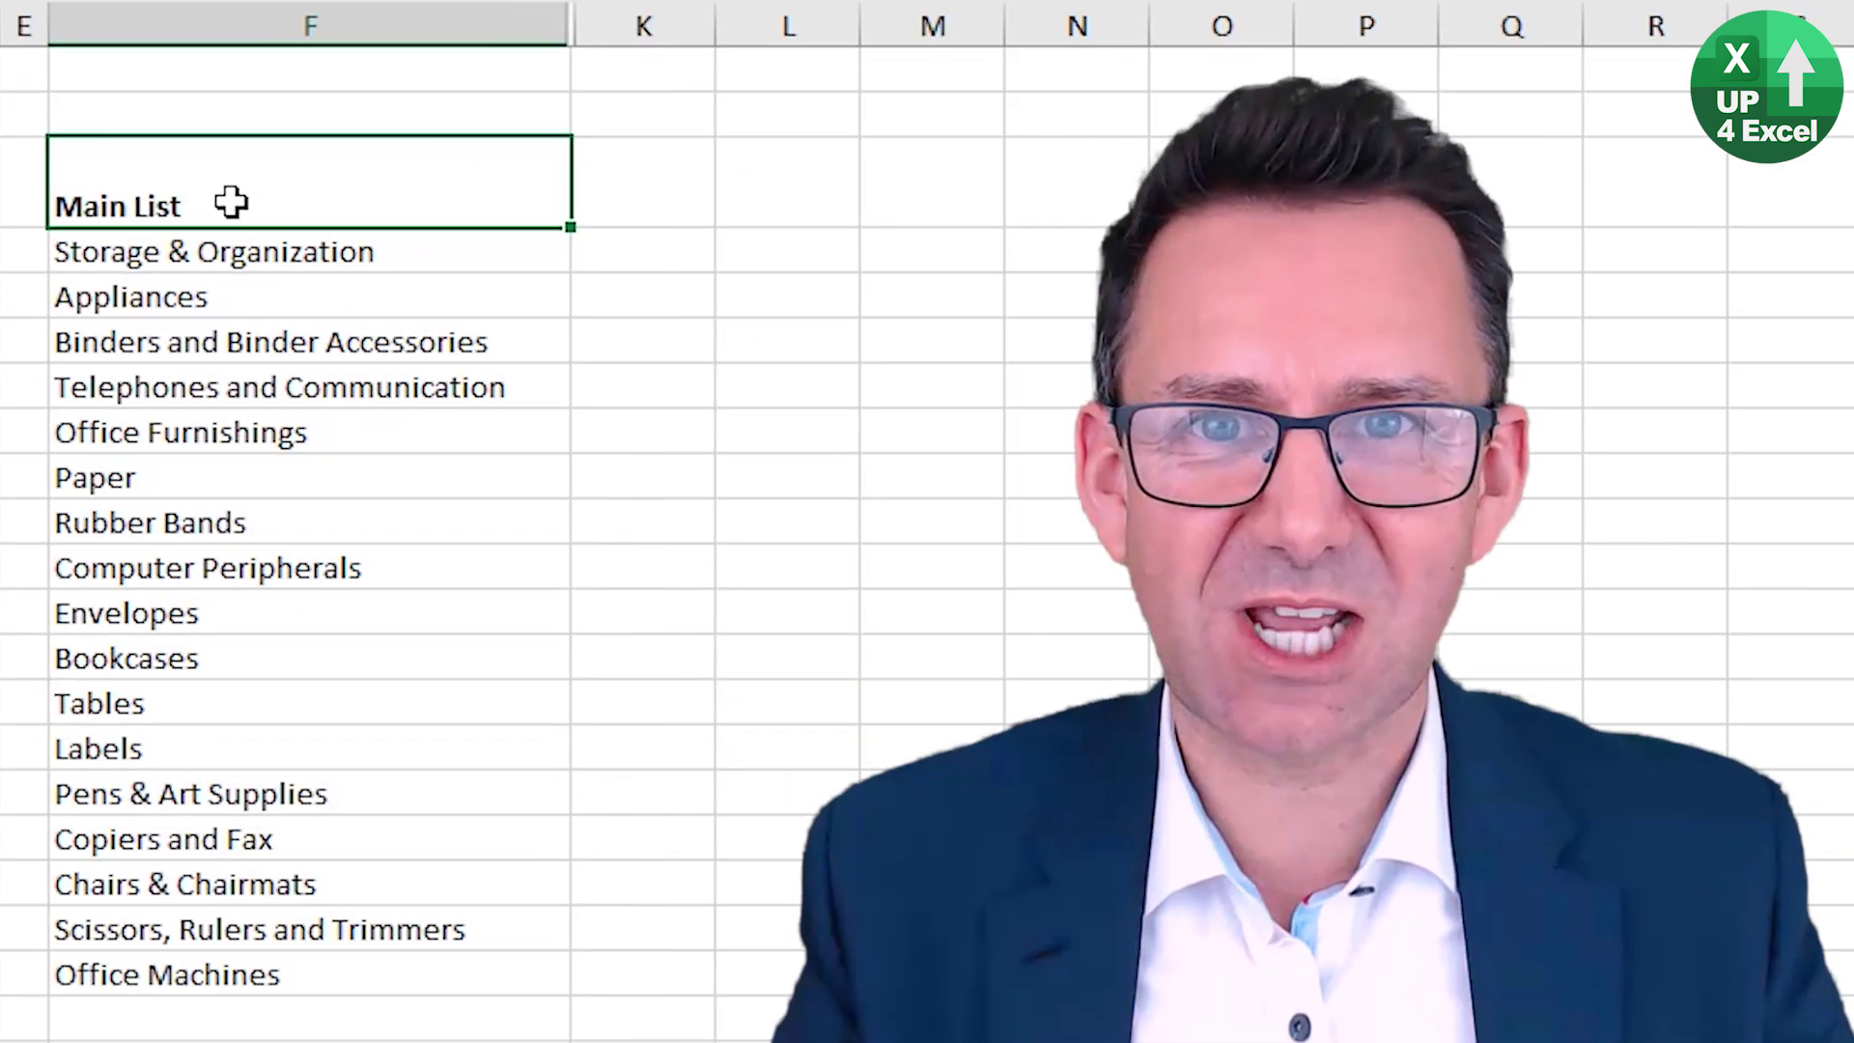
pyautogui.moveTo(231, 198); pyautogui.dragTo(277, 976)
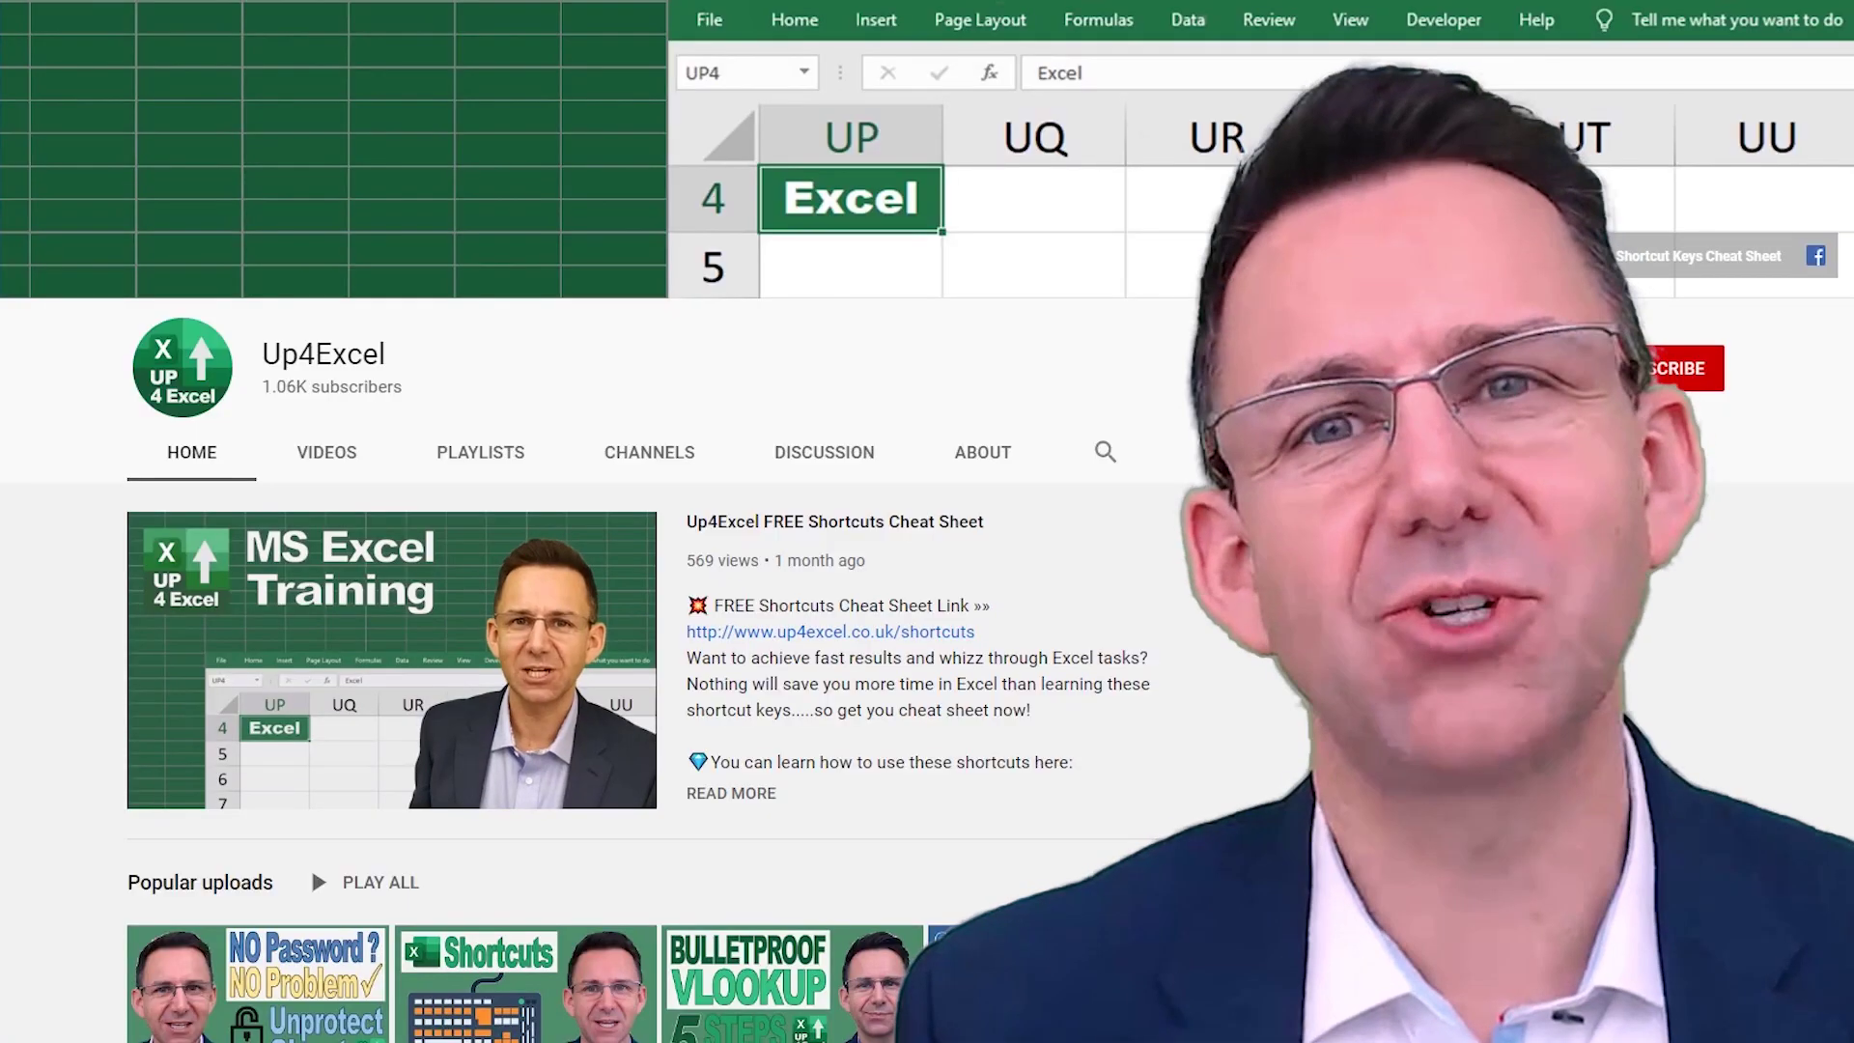
# Browse the Up4Excel channel's videos, then display its playlists page
pyautogui.scroll(-8, 598, 540)
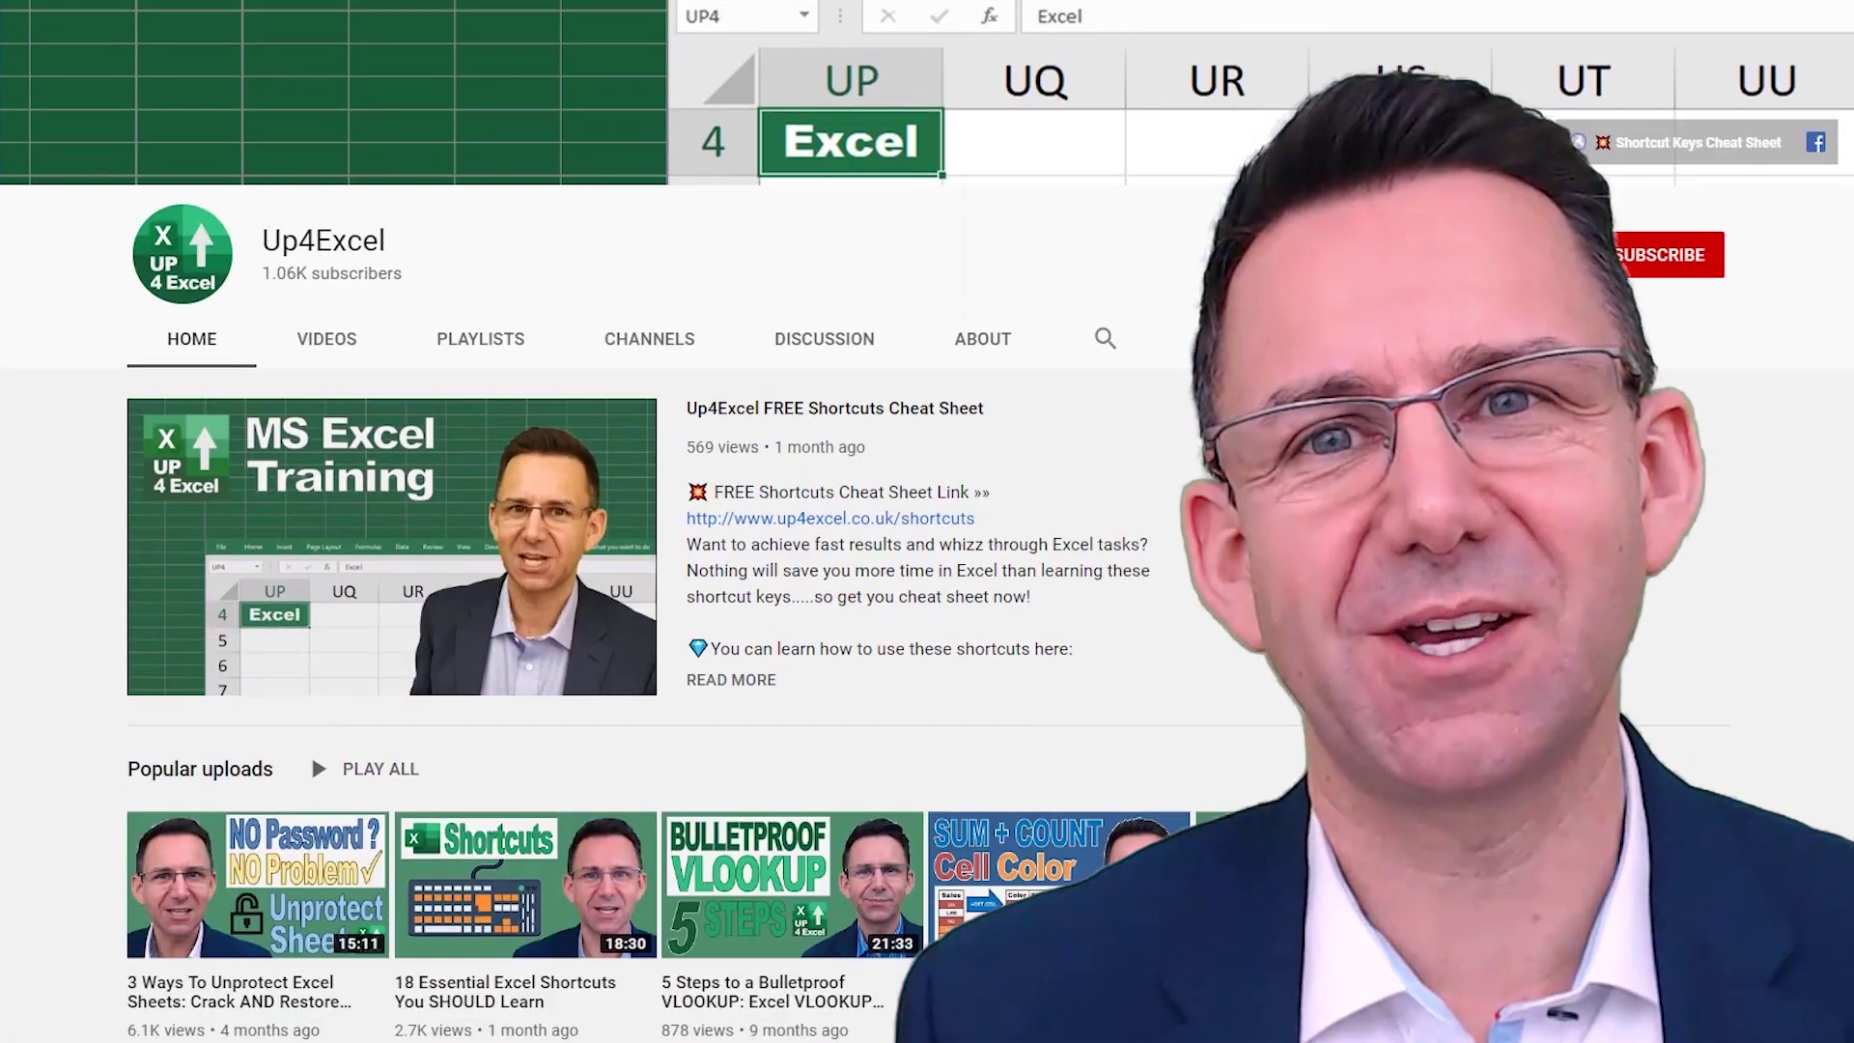
pyautogui.scroll(-10, 598, 540)
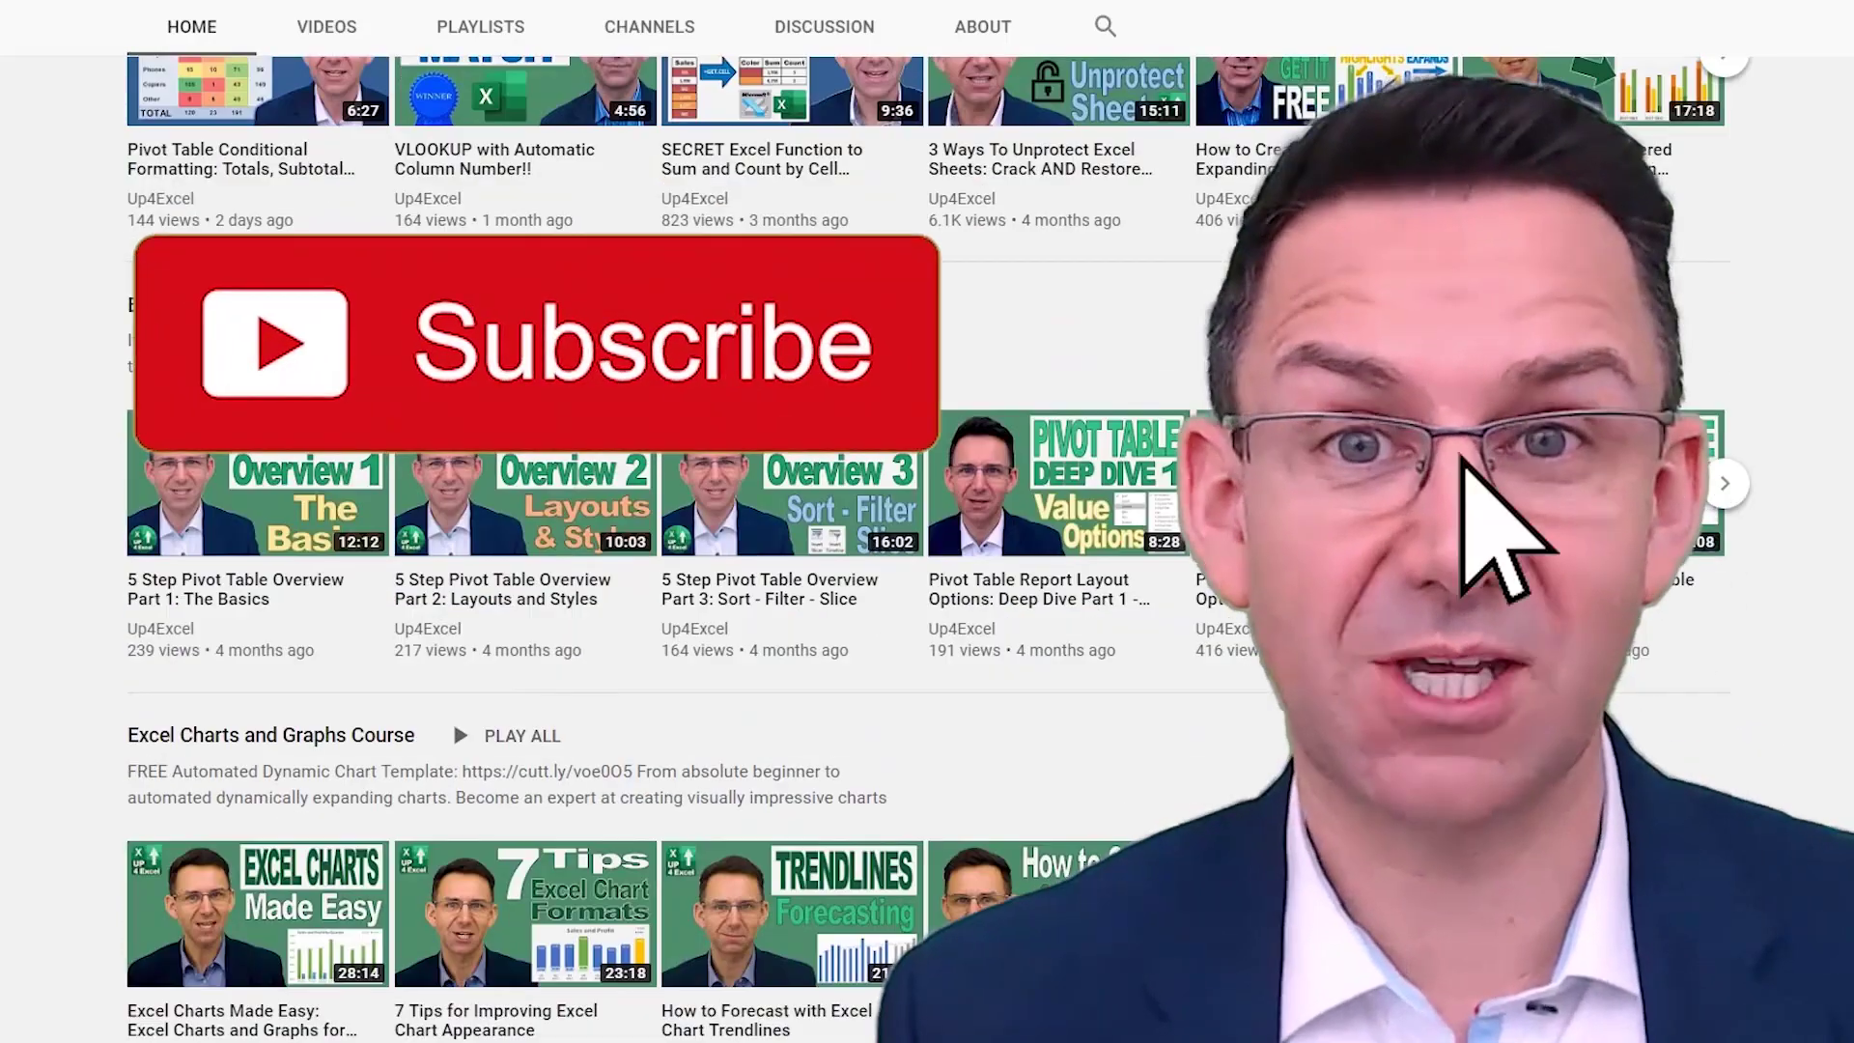
pyautogui.scroll(2, 780, 507)
pyautogui.click(326, 26)
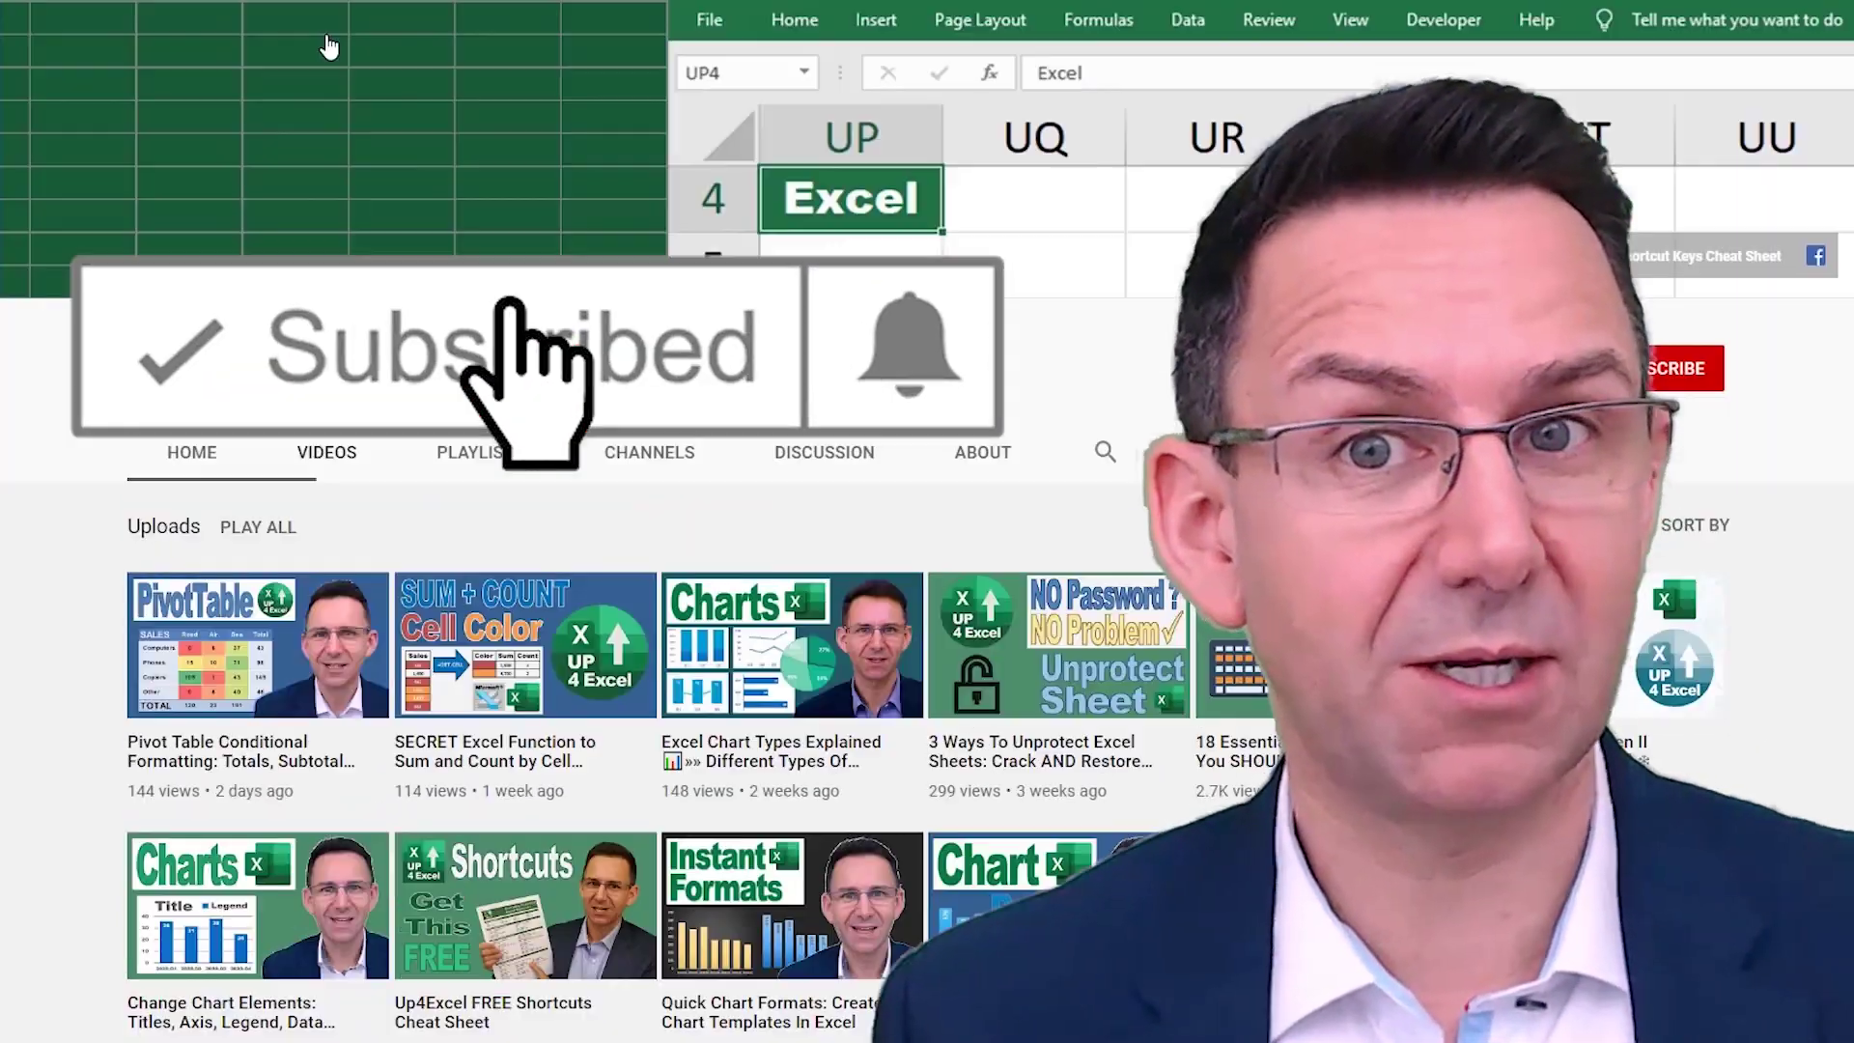
pyautogui.scroll(-5, 764, 491)
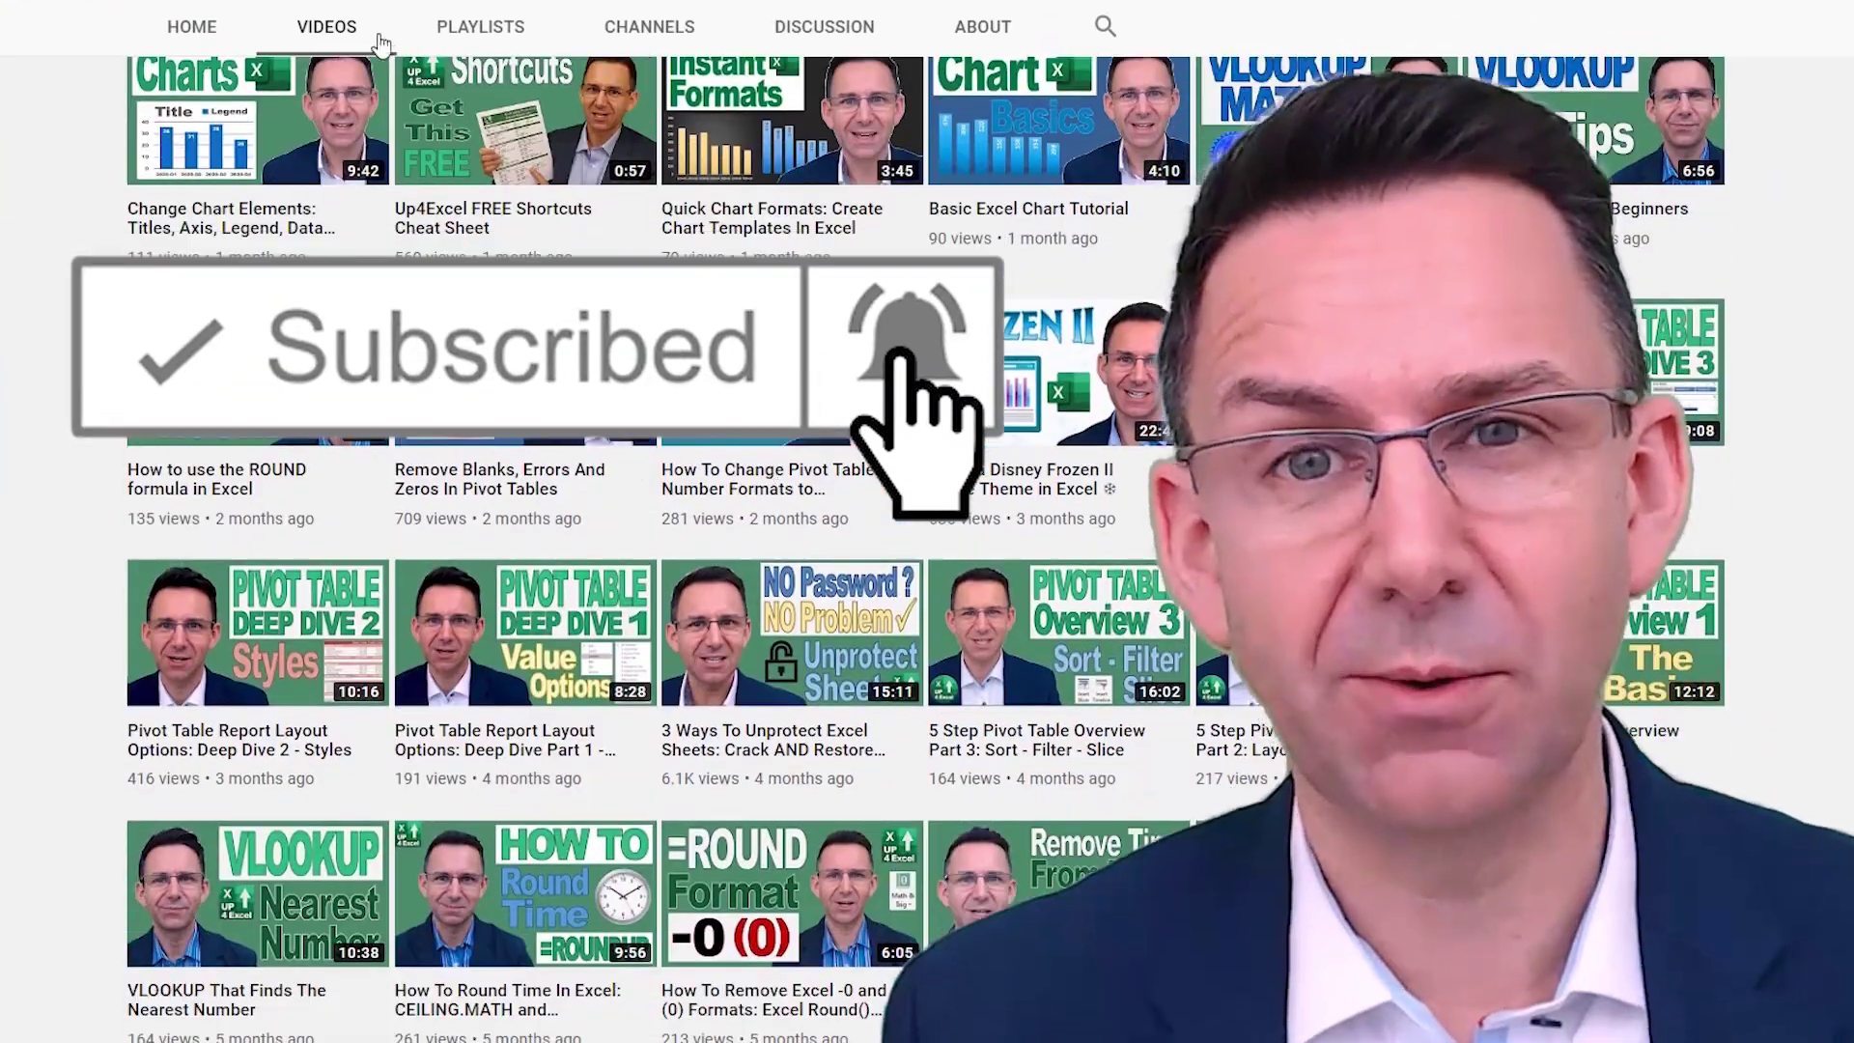
pyautogui.click(481, 26)
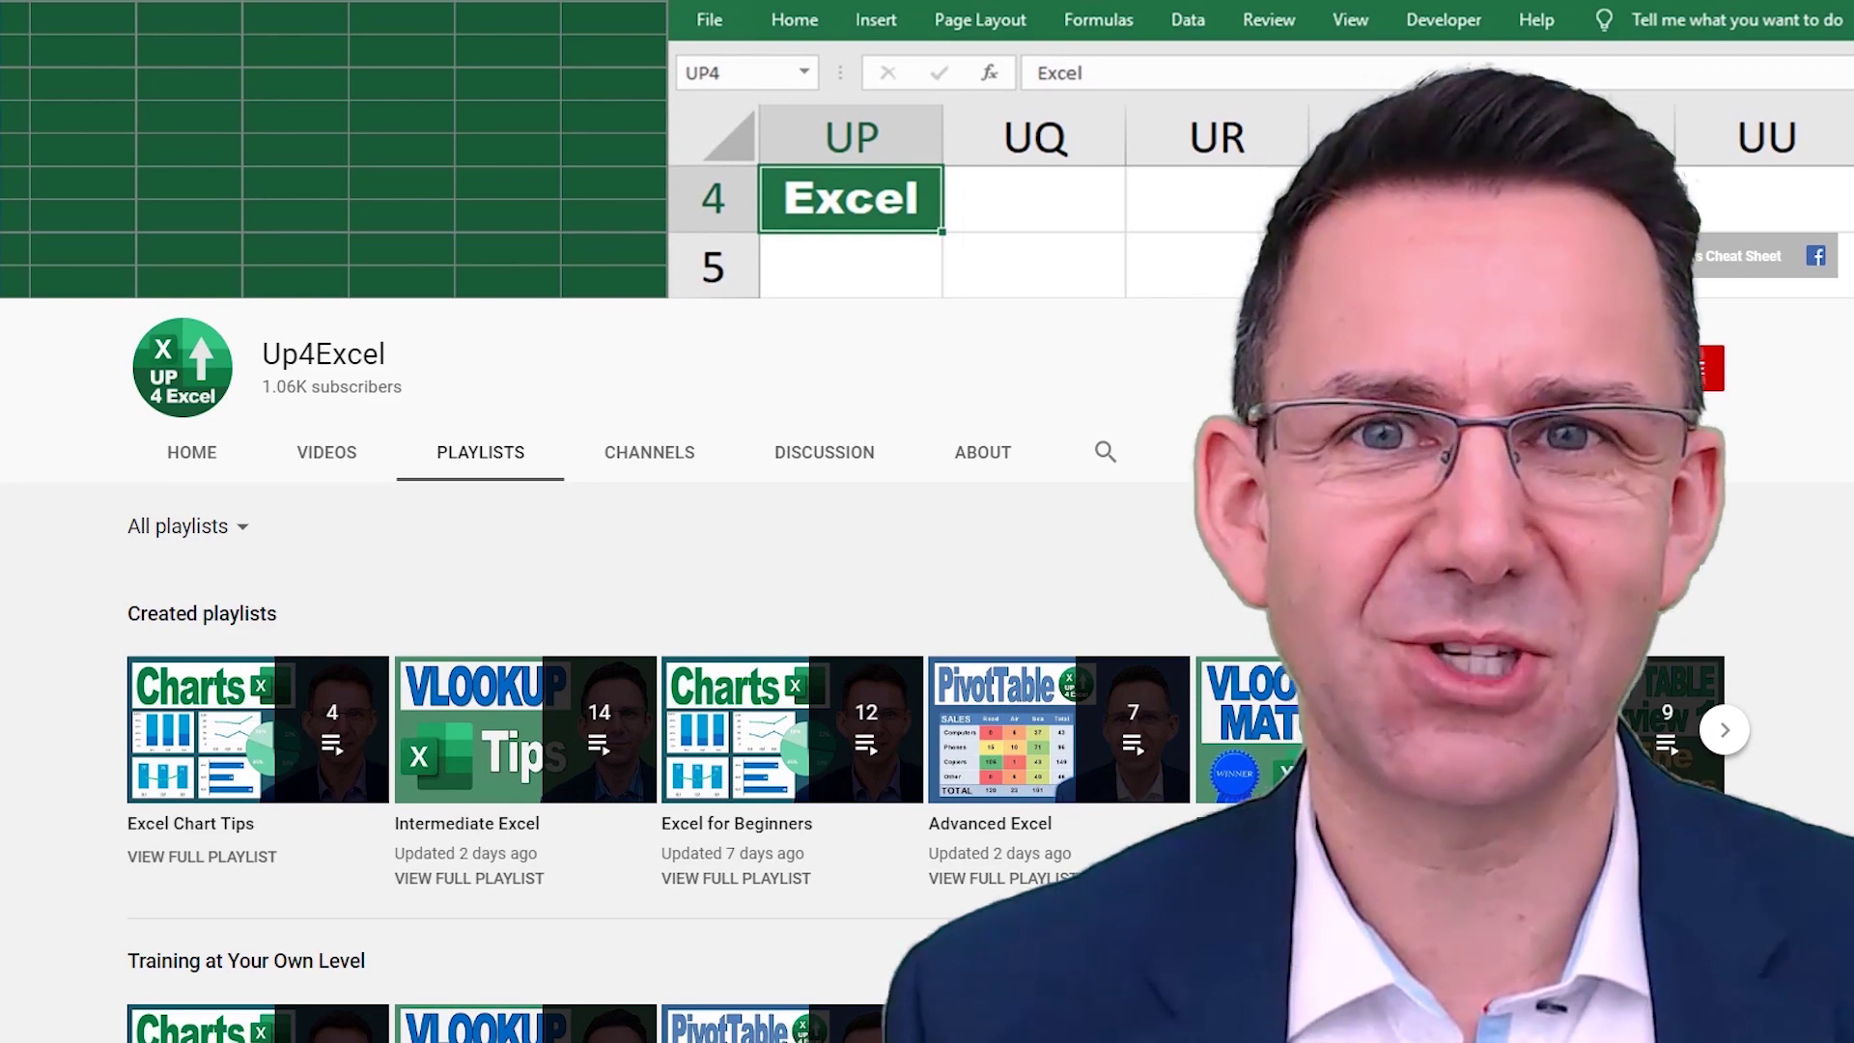